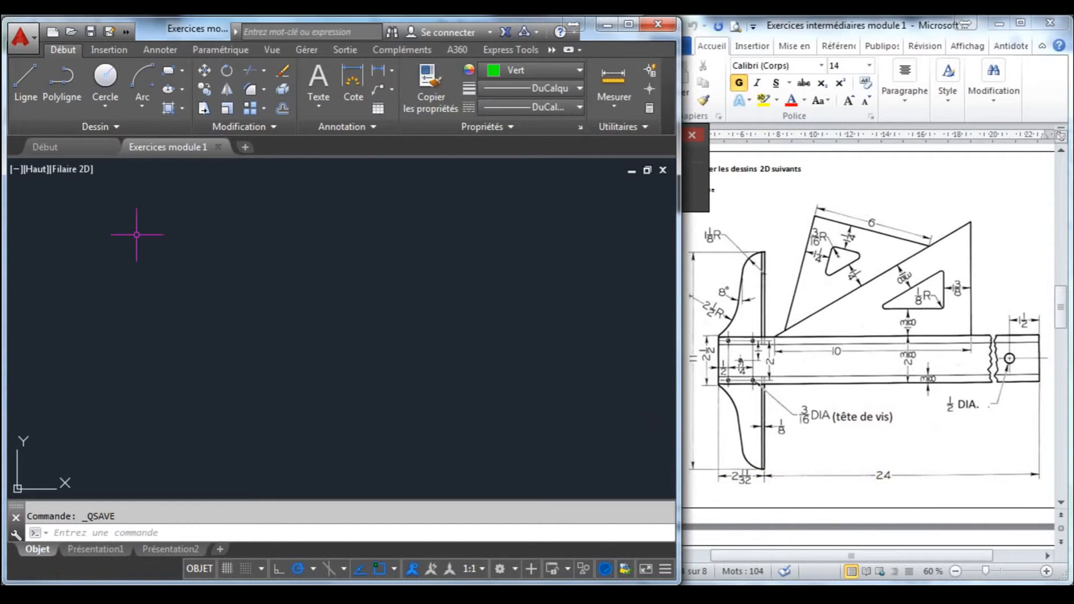
- Draw a horizontal line 26-11/32 long as the bottom edge of the T-square blade
click(25, 81)
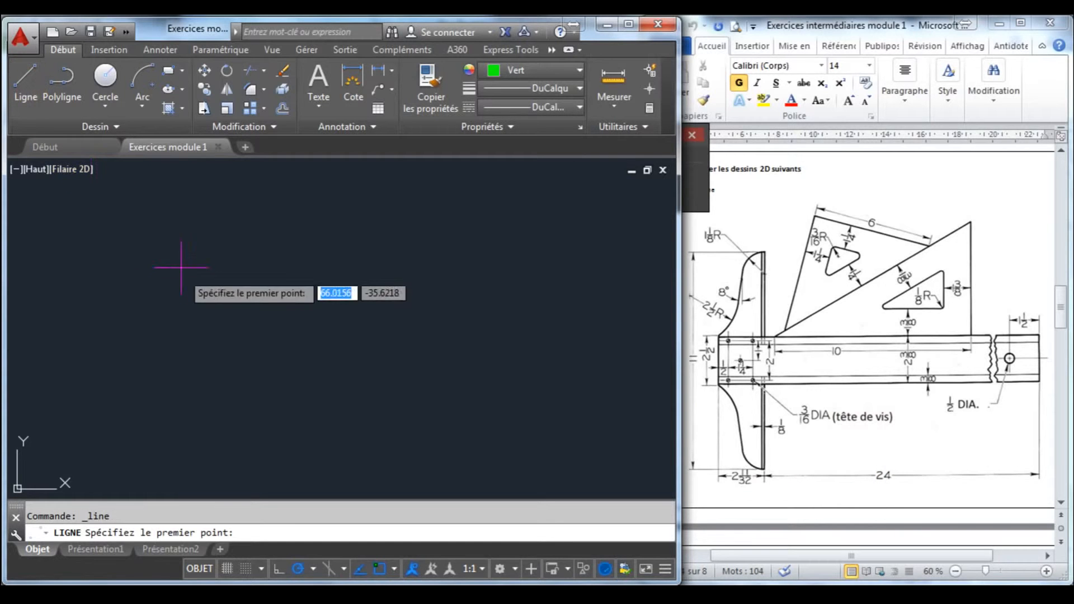
click(136, 289)
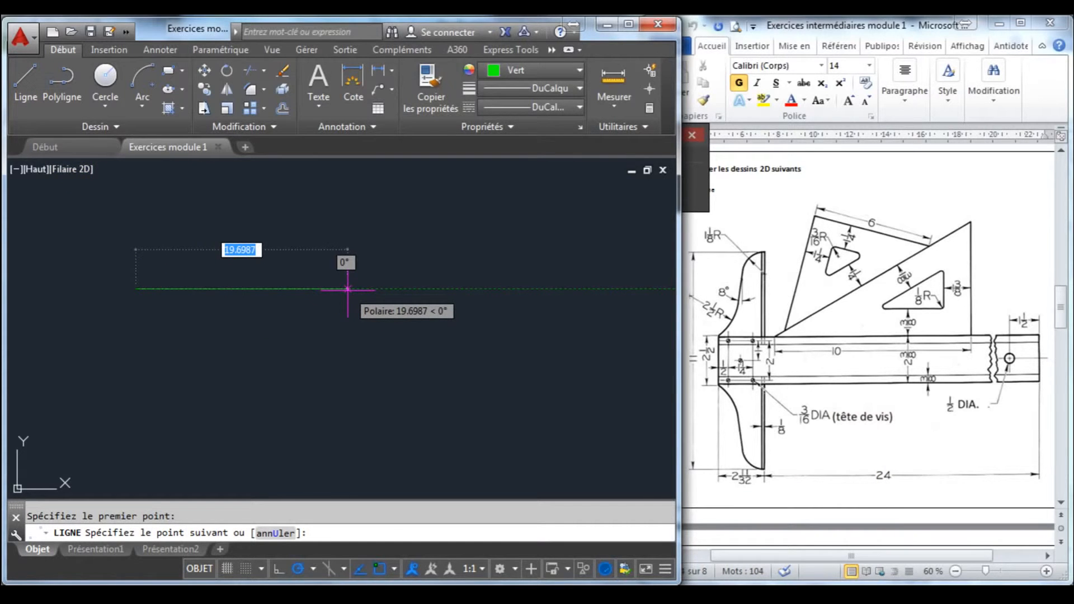
text(2)
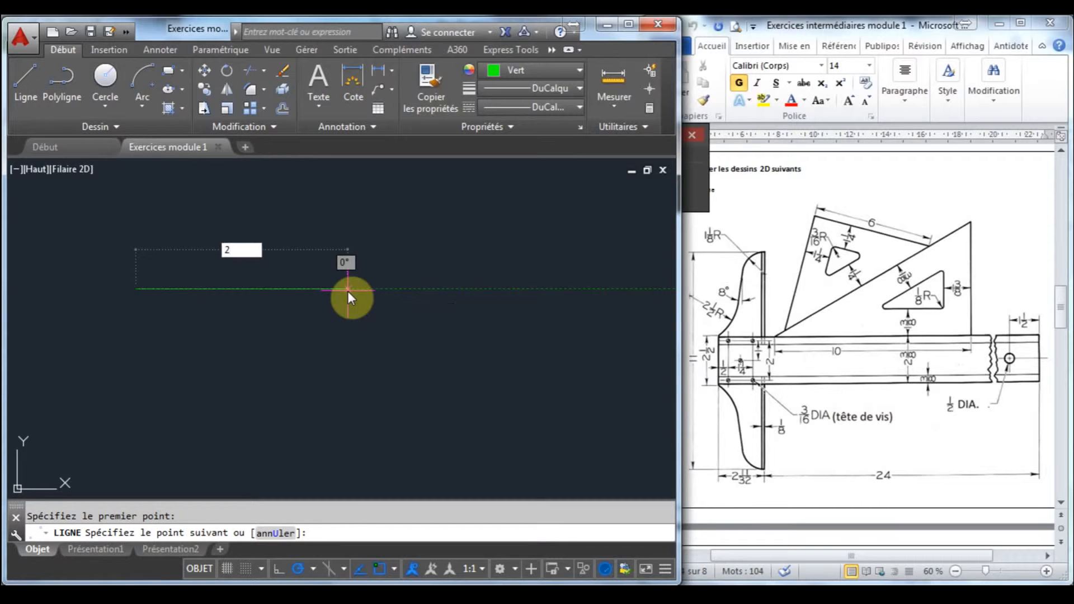
text(6-)
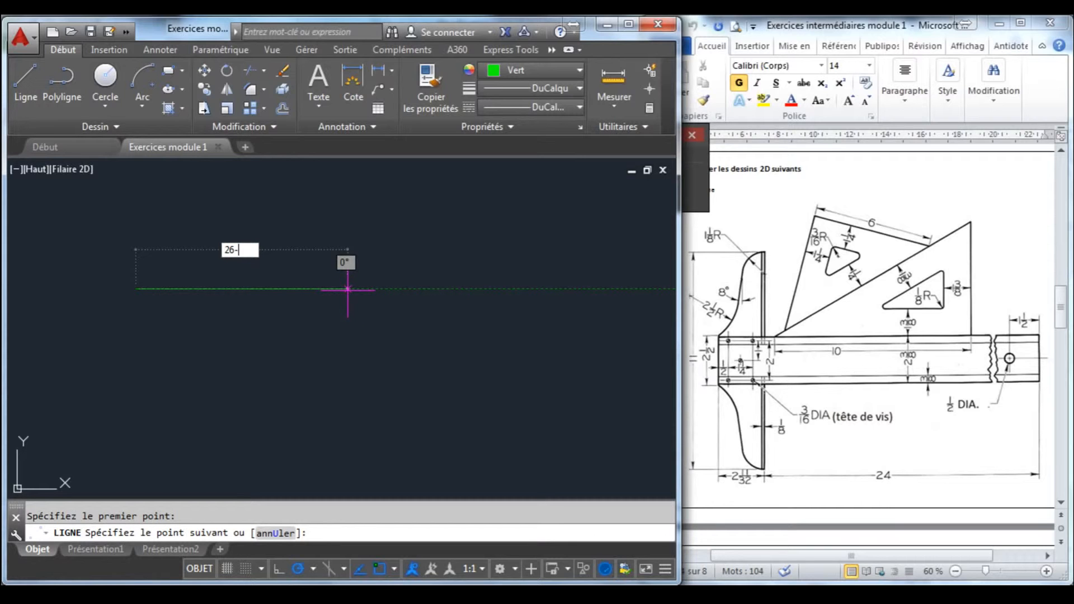
text(11/32)
key(Return)
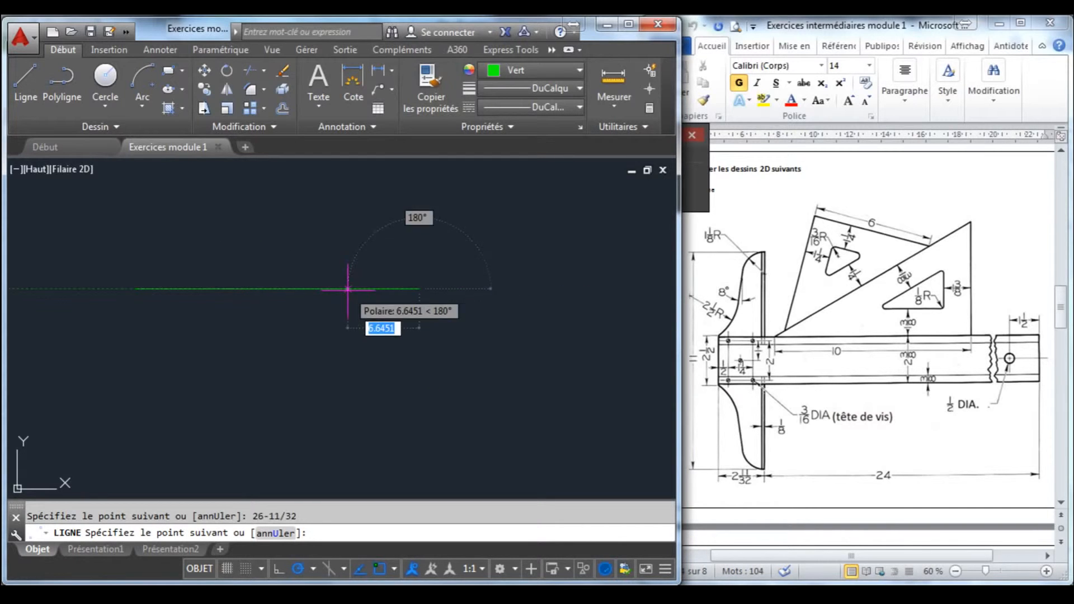
key(Escape)
scroll(299, 307, up, 2)
middle_drag(300, 306, 384, 308)
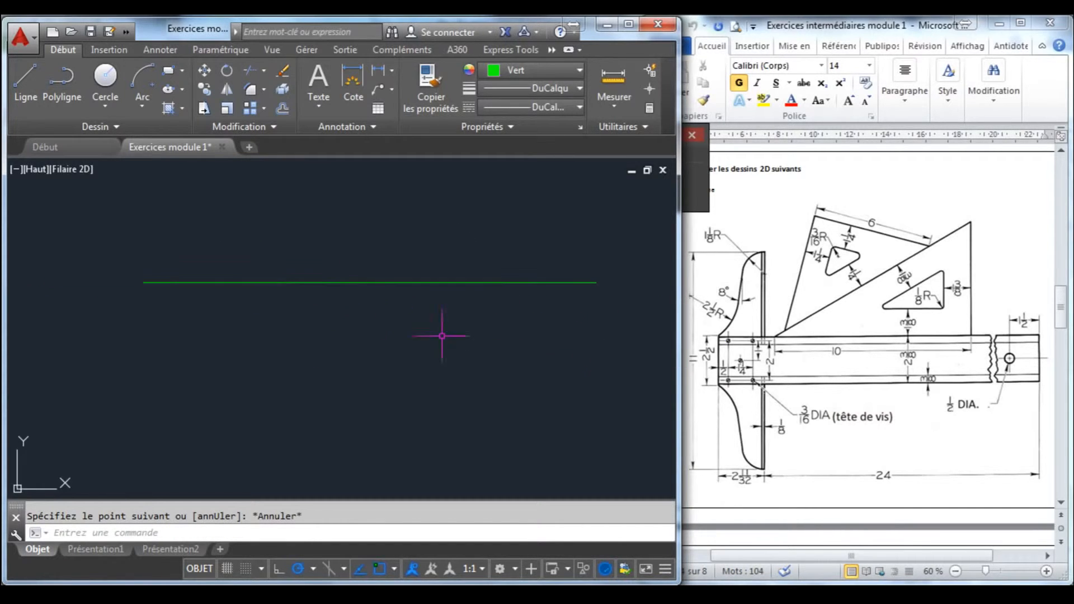
- Measure the distance between the two ends of the horizontal line
click(614, 79)
click(150, 282)
click(595, 282)
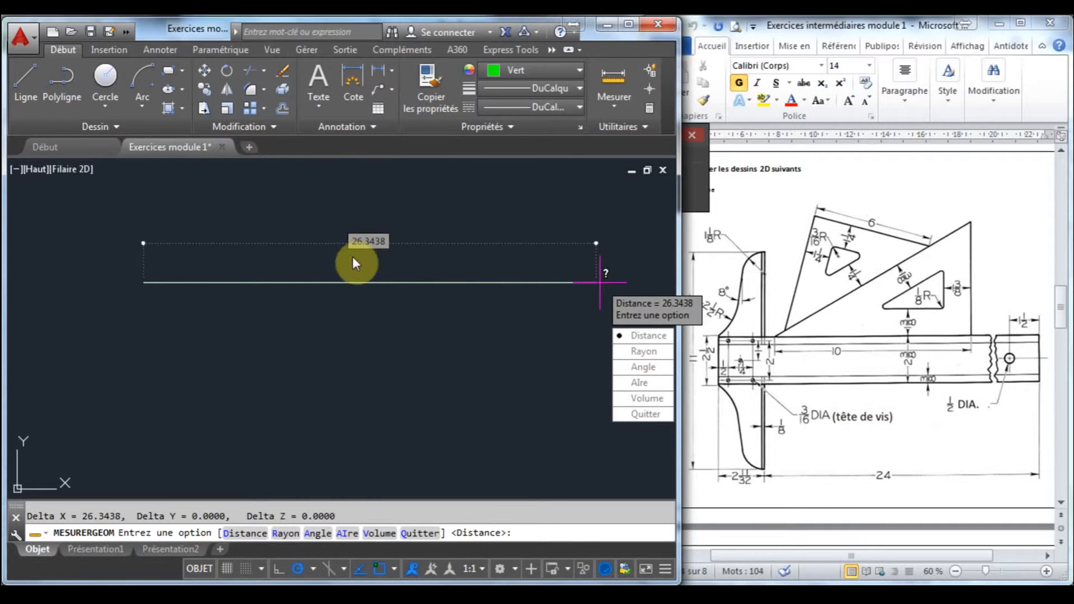
key(Escape)
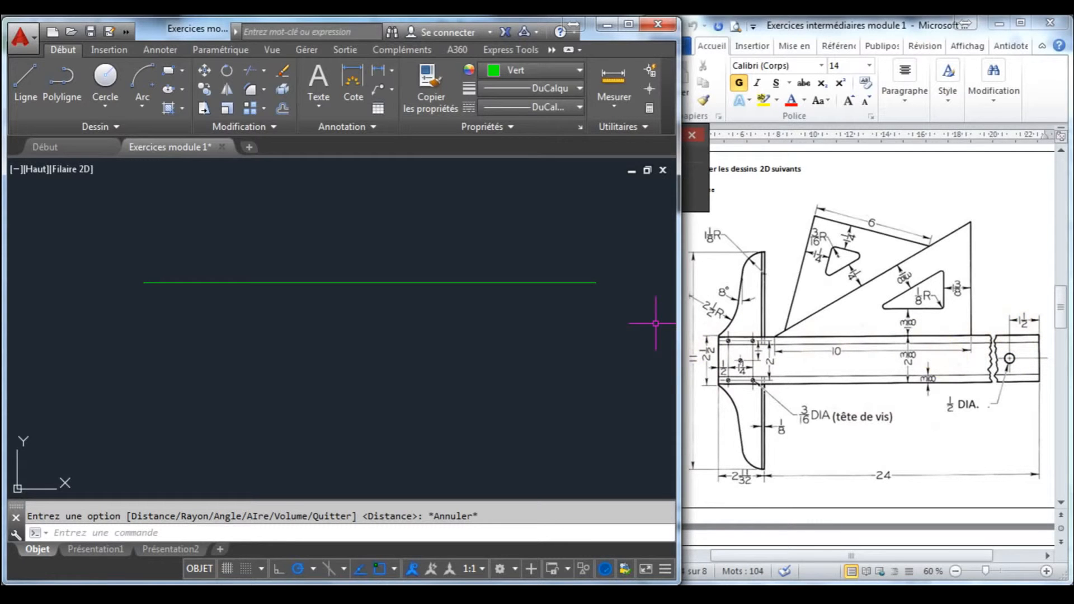
middle_drag(444, 302, 437, 313)
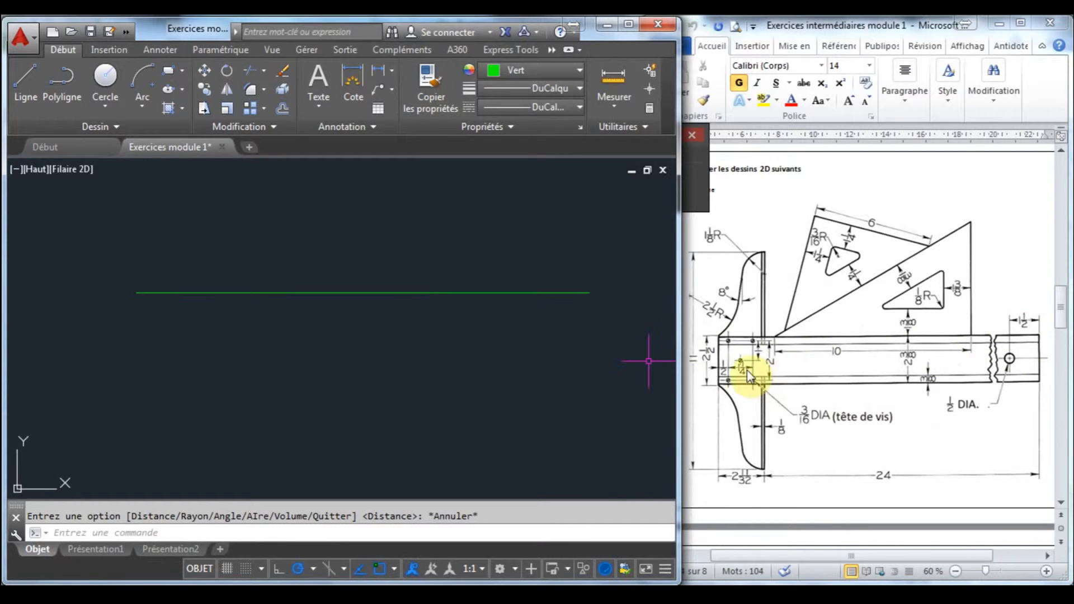
middle_drag(296, 305, 301, 325)
- Draw a vertical line 2.5 long upward from the left end of the horizontal line
click(326, 334)
click(296, 279)
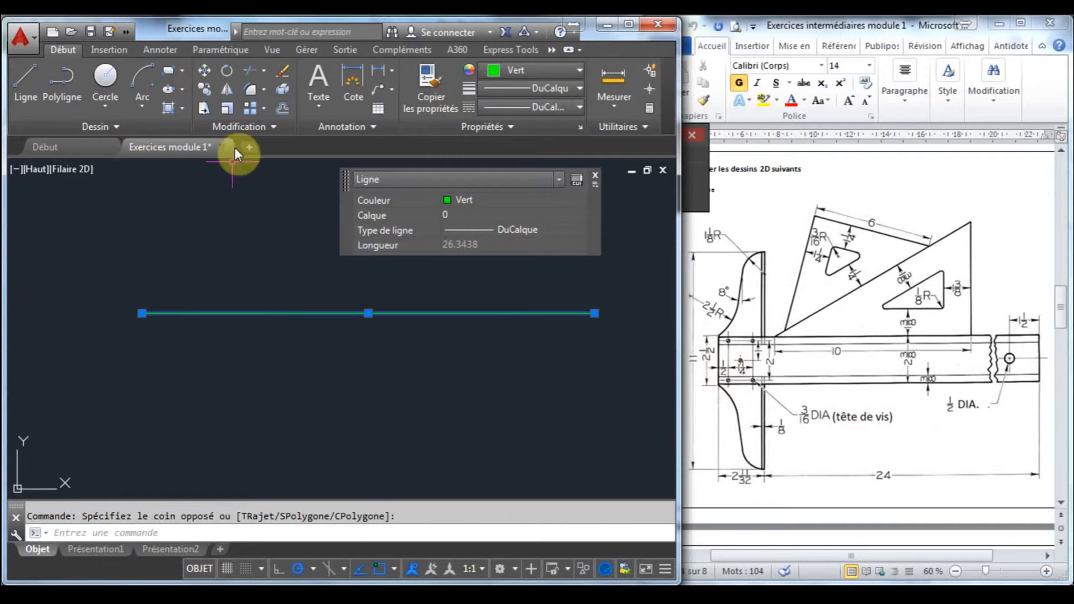
click(25, 81)
click(141, 313)
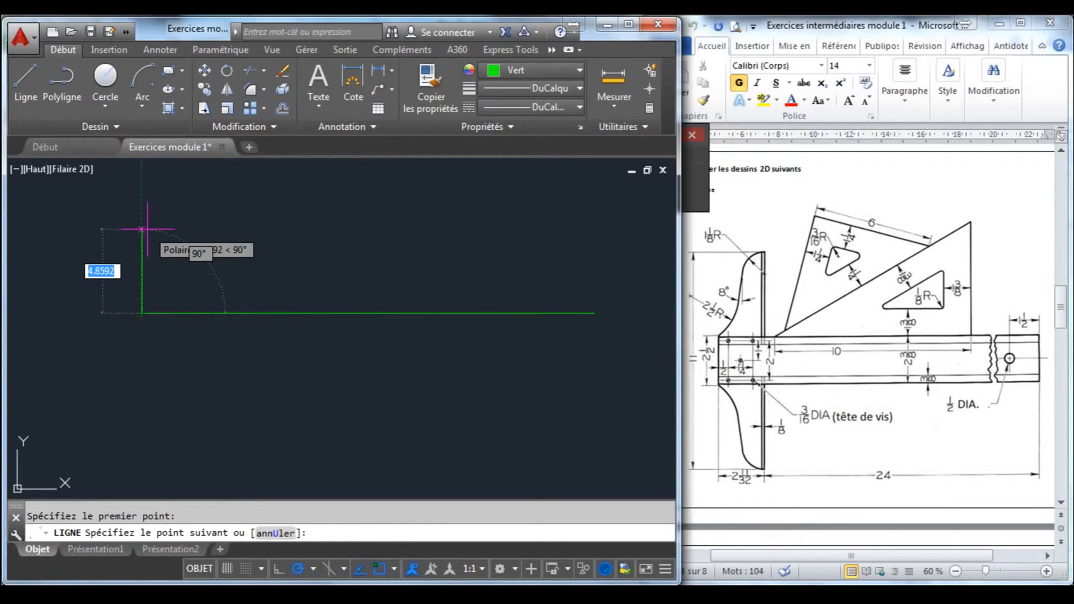
text(2.5)
key(Return)
key(Escape)
- Copy the horizontal line from its left end to the upper end of the vertical line
click(194, 302)
click(152, 325)
text(co)
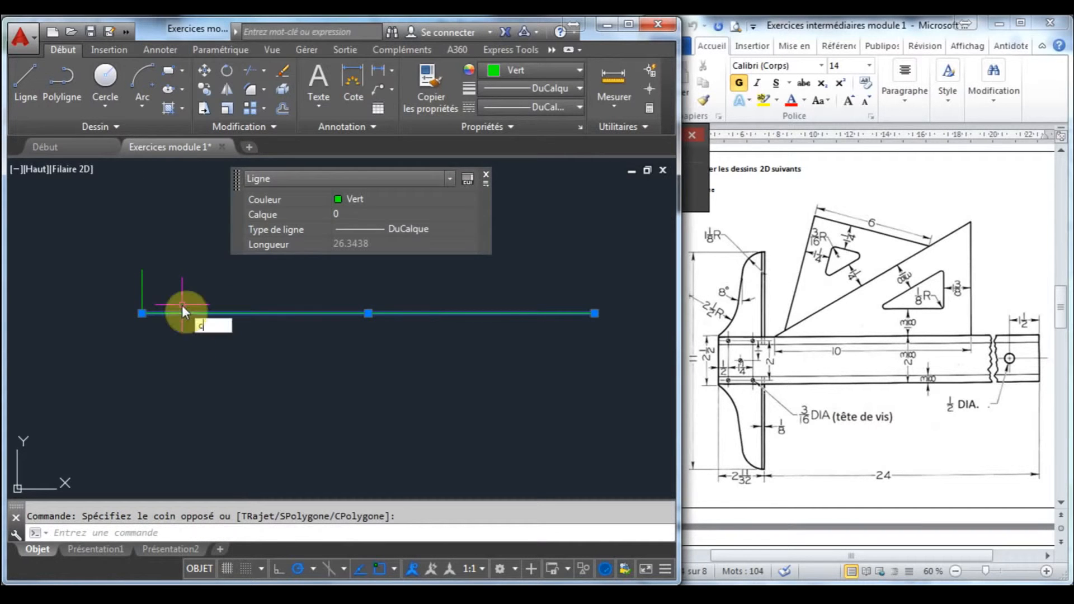
key(Return)
click(142, 313)
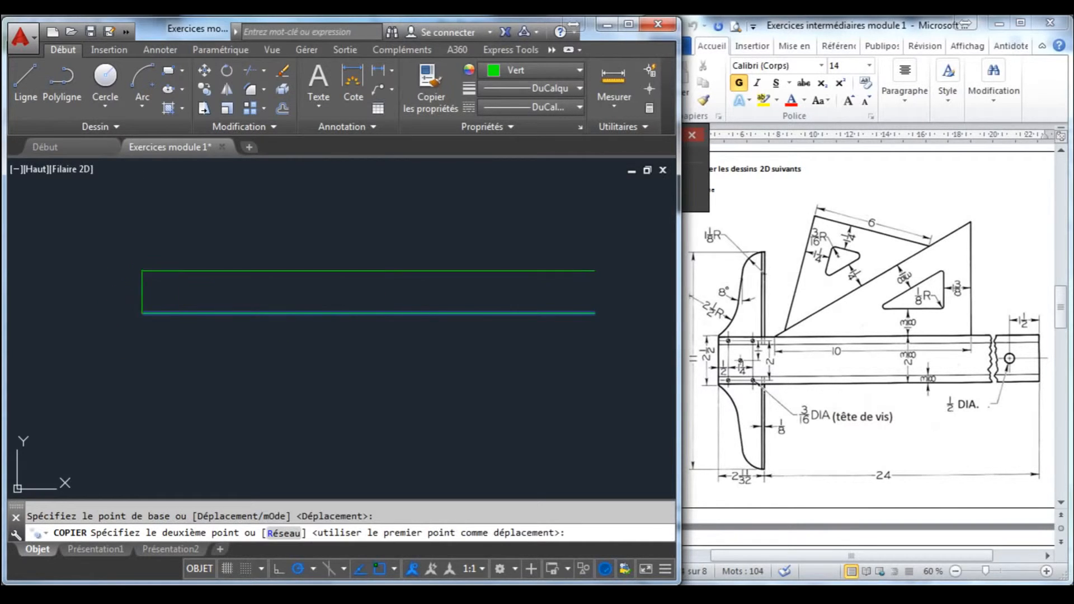
key(Escape)
- Draw a vertical line joining the right ends of the two horizontal lines to close the blade outline
text(l)
key(Return)
click(595, 270)
key(Escape)
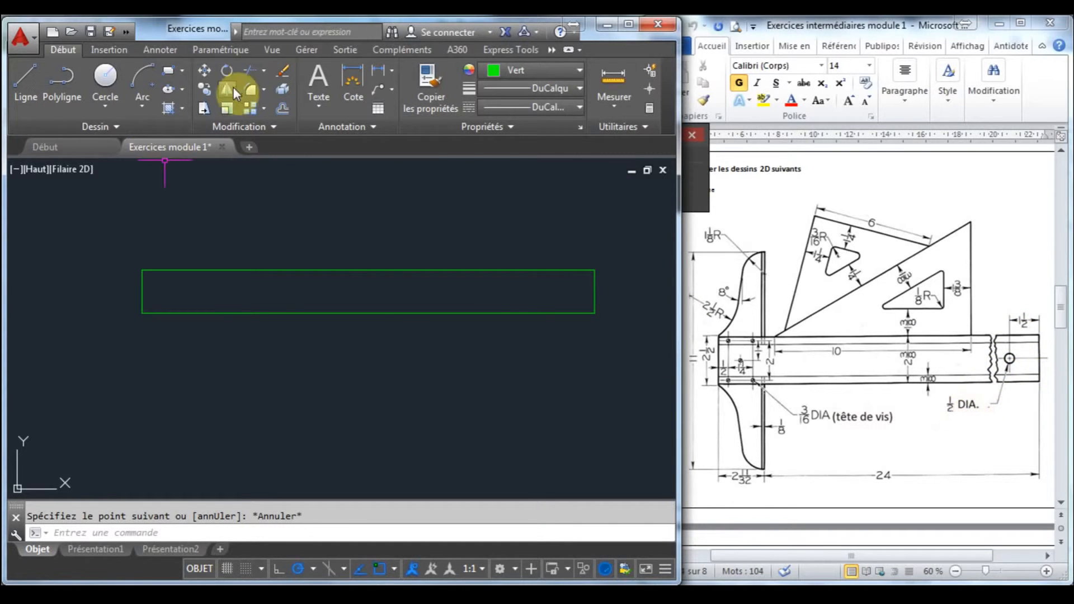
- Draw a circle of radius 0.25 centred on the midpoint of the blade's right edge
click(105, 79)
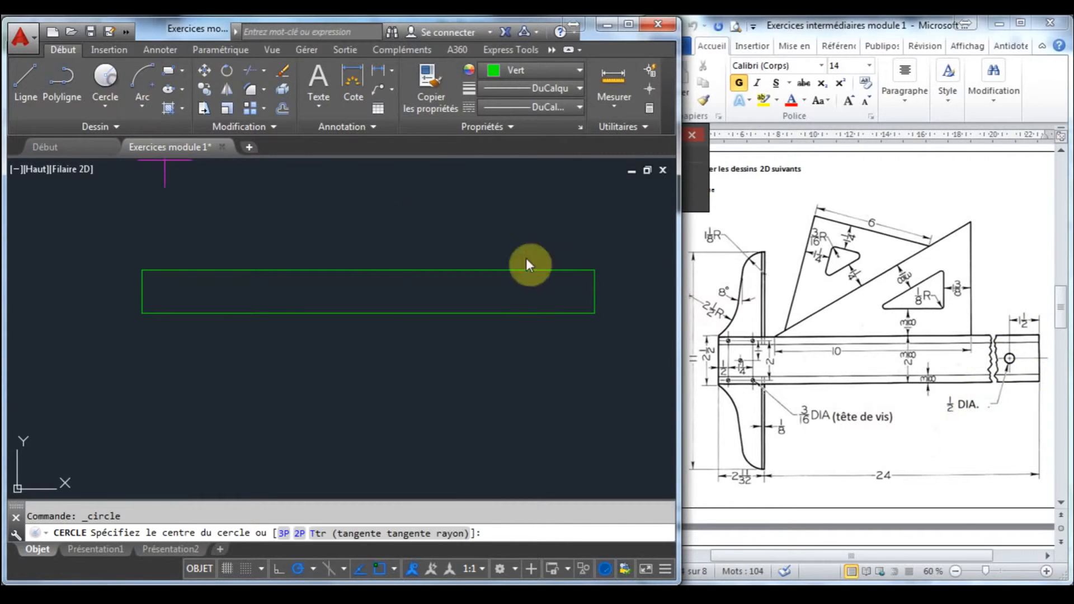
click(594, 291)
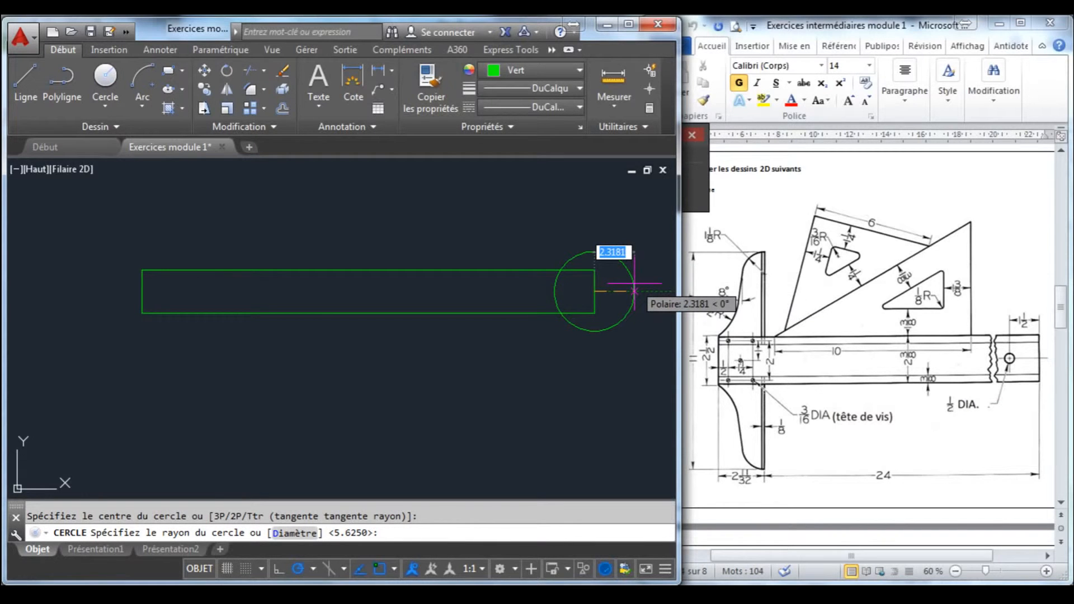
text(.24)
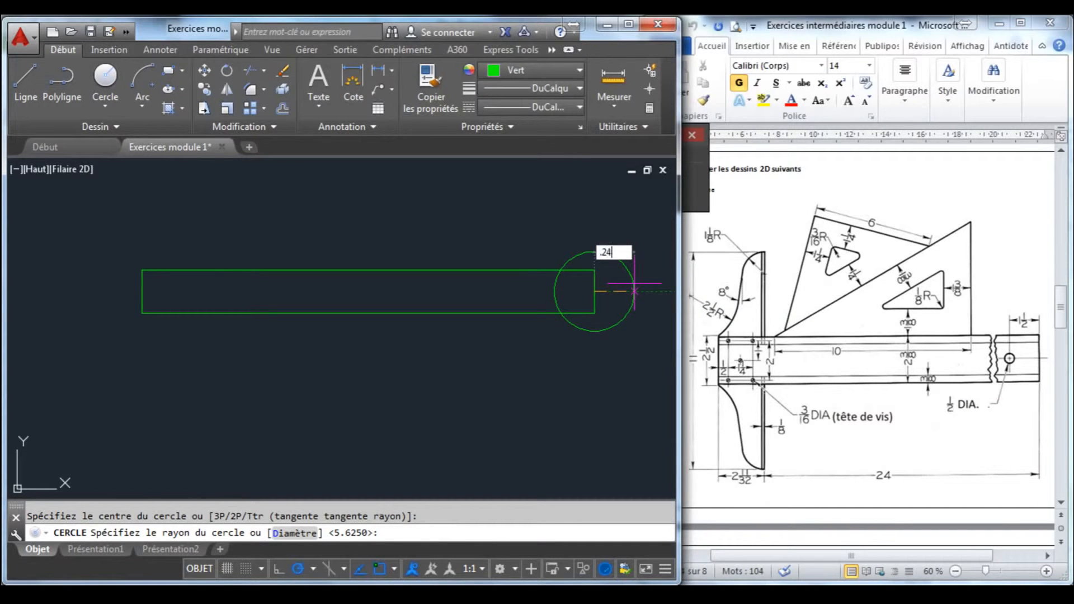
key(Return)
- Move the circle 1.5 to the left, inside the blade's right end
scroll(584, 286, up, 2)
click(583, 274)
click(647, 323)
middle_drag(613, 331, 570, 336)
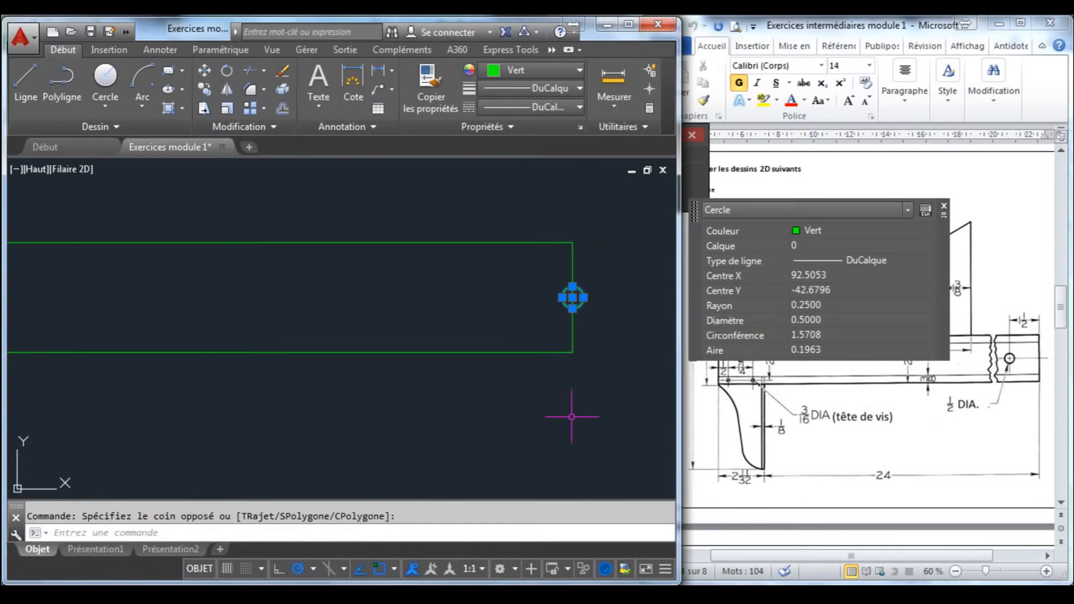
text(m)
key(Return)
click(558, 417)
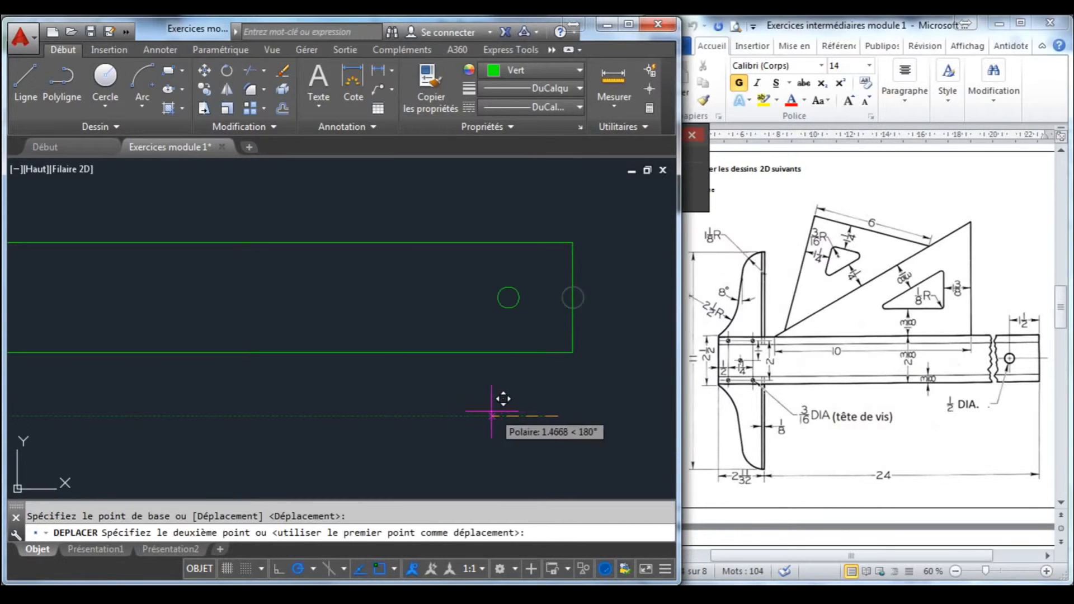
text(1.5)
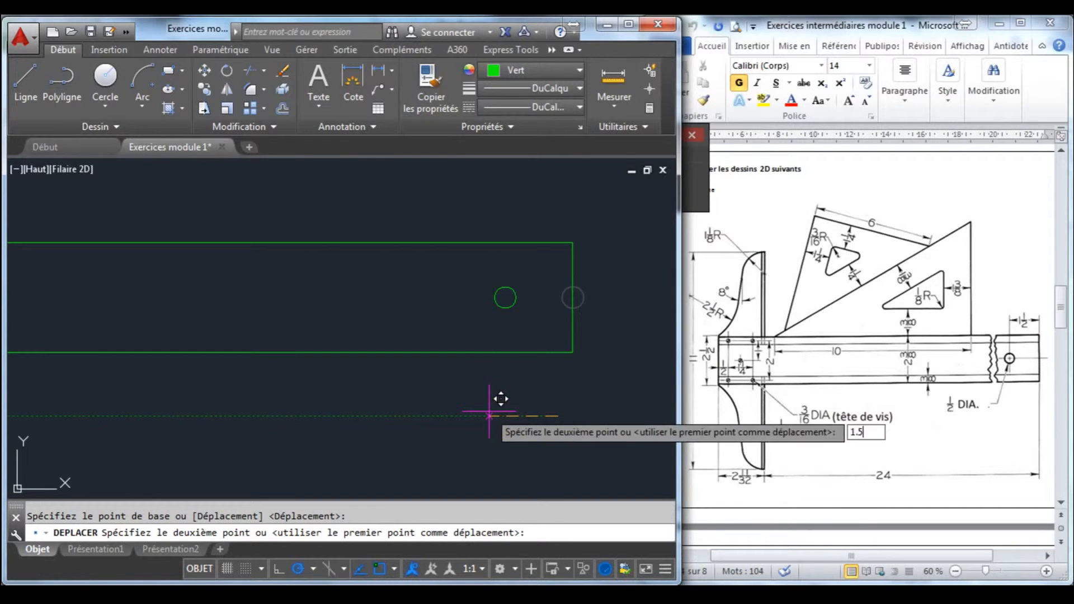
key(Return)
scroll(531, 400, down, 2)
scroll(507, 386, down, 2)
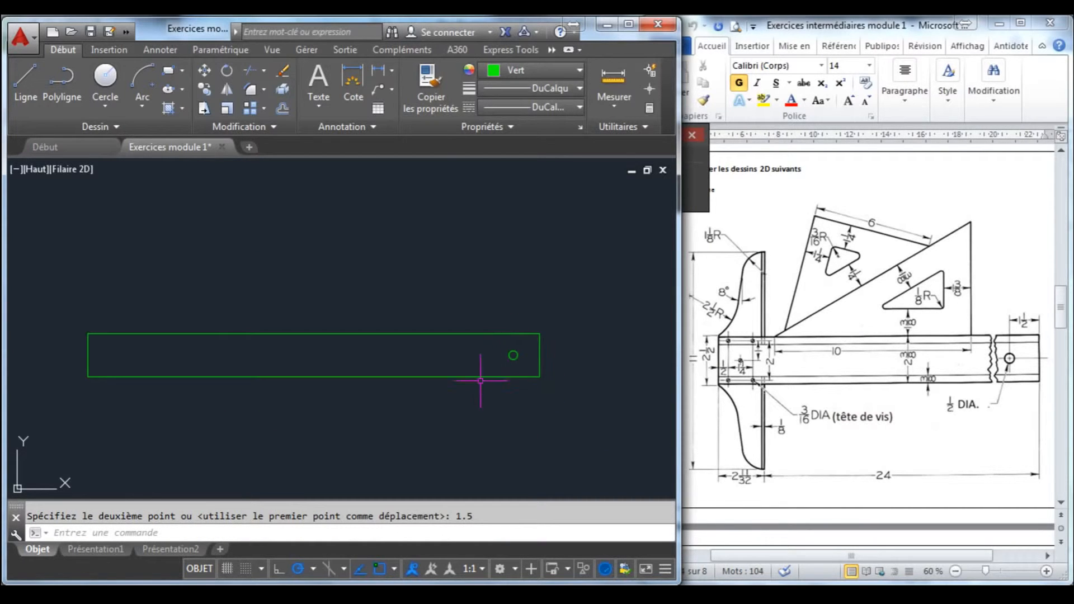
middle_drag(448, 371, 468, 357)
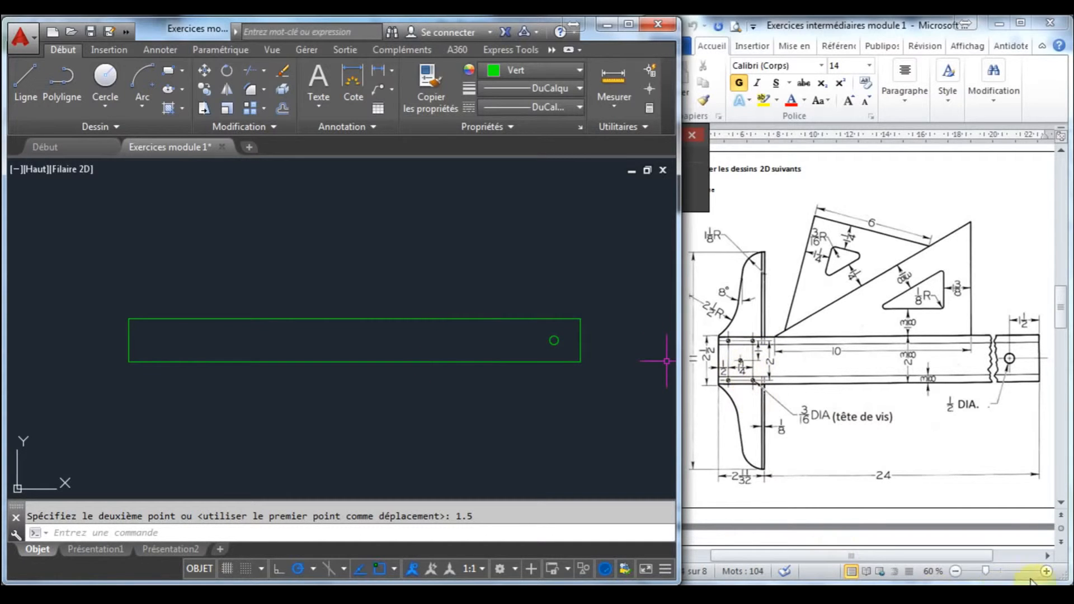
- Enlarge the Word exercise sheet to 90 % and examine the T-square head's dimensions, returning to AutoCAD
click(1046, 571)
click(1046, 571)
click(1046, 572)
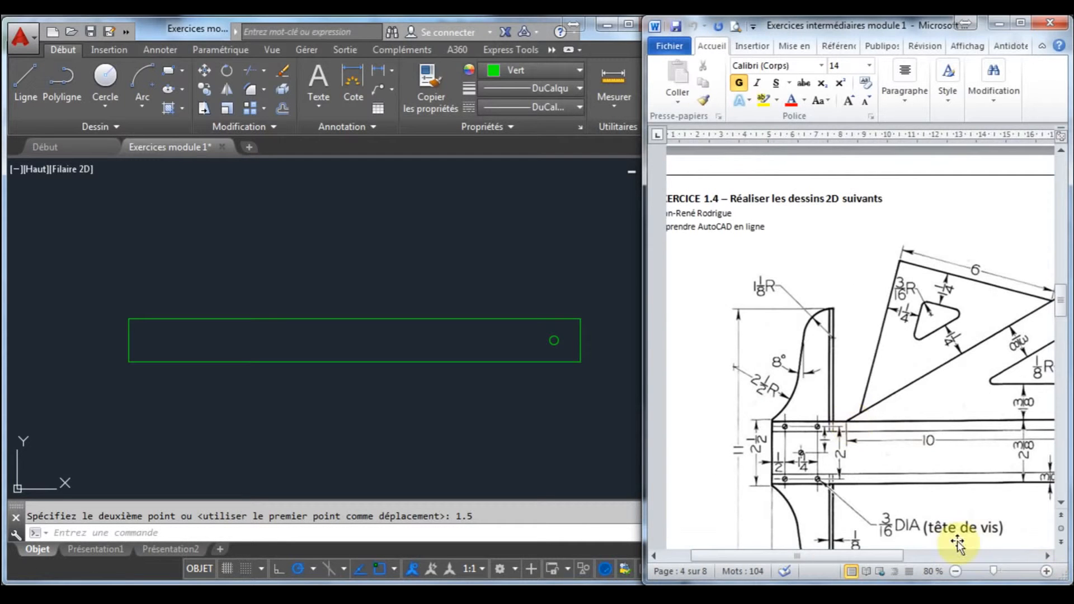
click(1046, 572)
scroll(817, 408, down, 5)
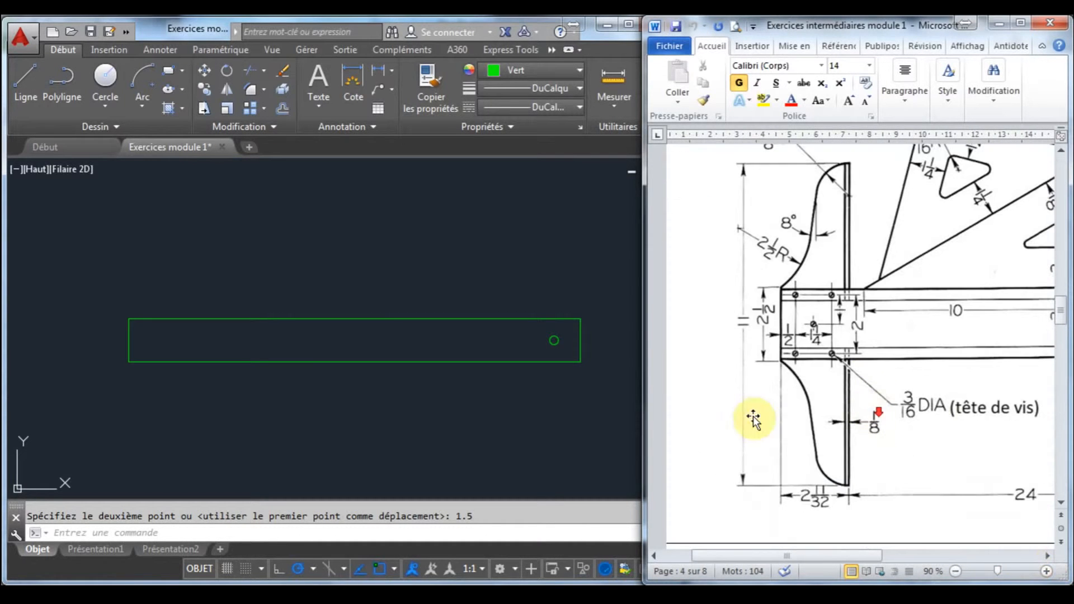
click(501, 418)
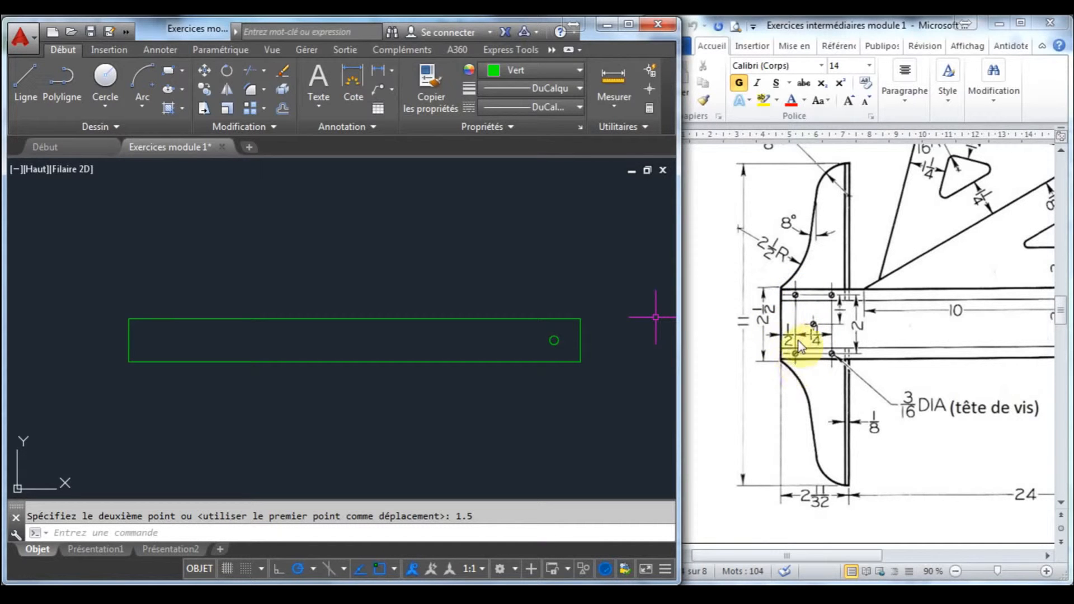
- Set the current colour to Magenta and draw a line over the blade's left edge, from corner to corner
click(506, 75)
click(567, 227)
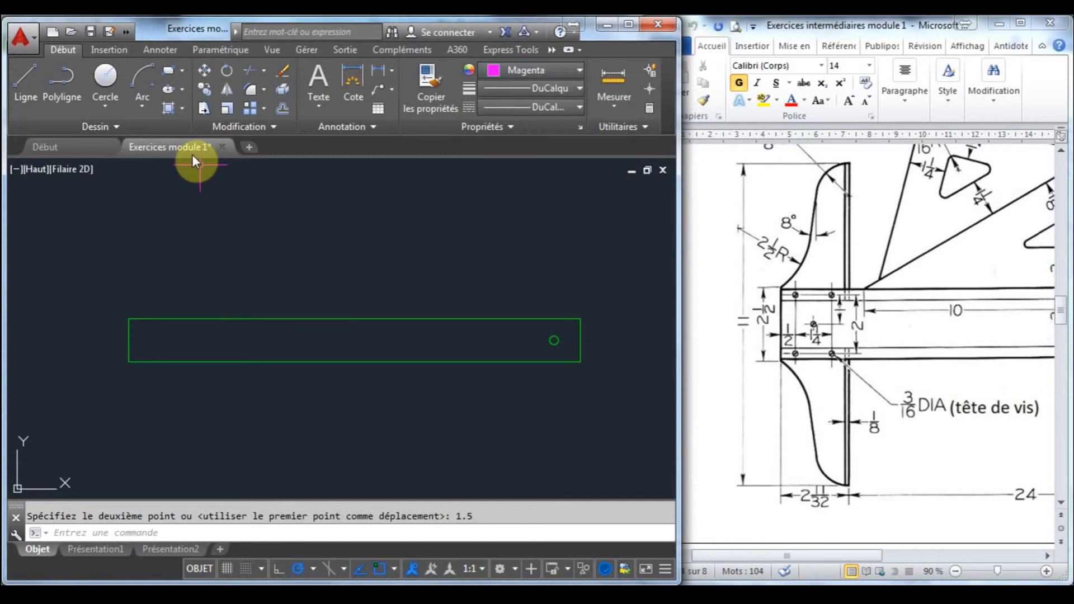
click(25, 81)
click(129, 362)
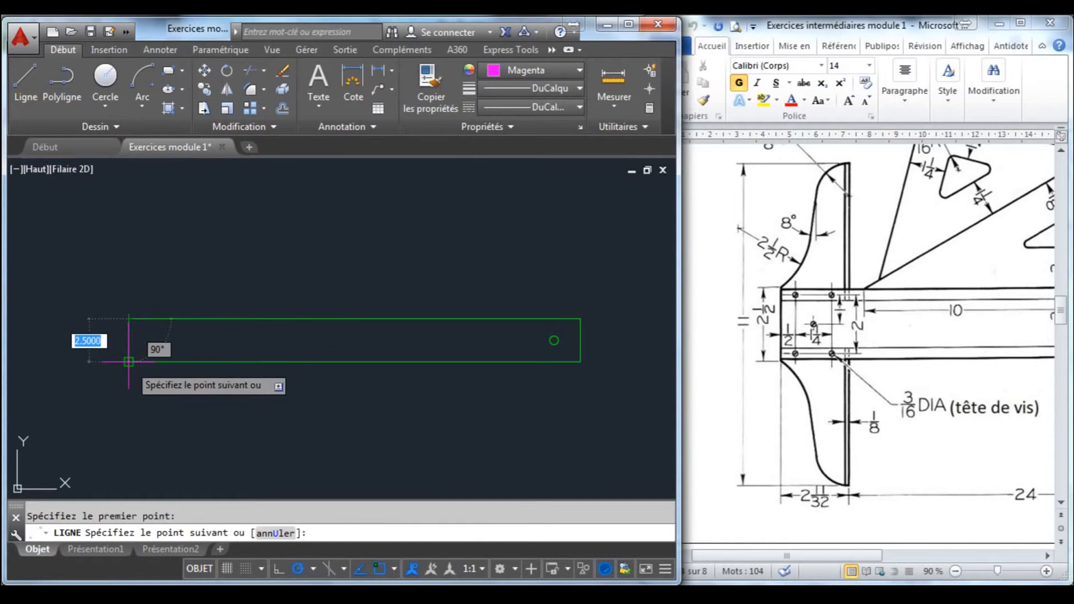
scroll(132, 339, up, 6)
key(Escape)
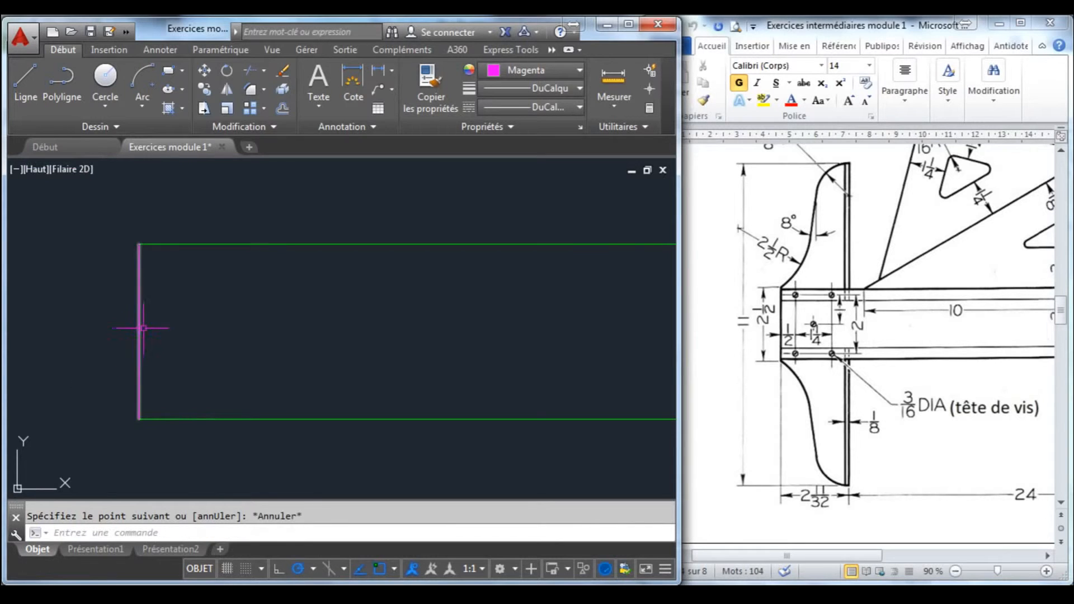
- Move the magenta line 0.5 to the right of the blade's left edge
click(138, 318)
text(d)
key(Return)
click(257, 294)
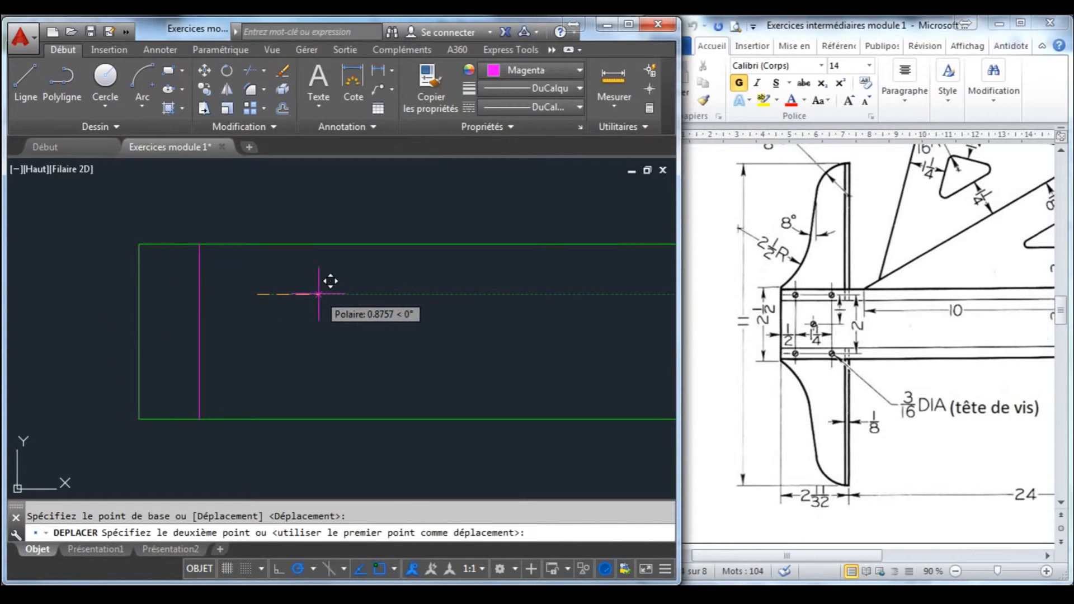
text(.5)
key(Return)
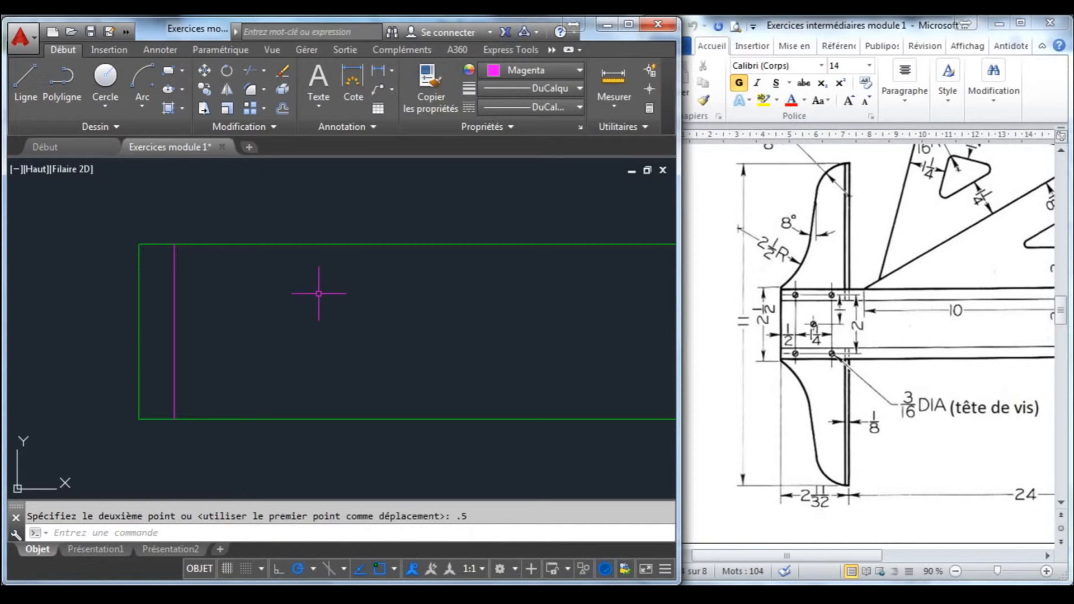
key(Escape)
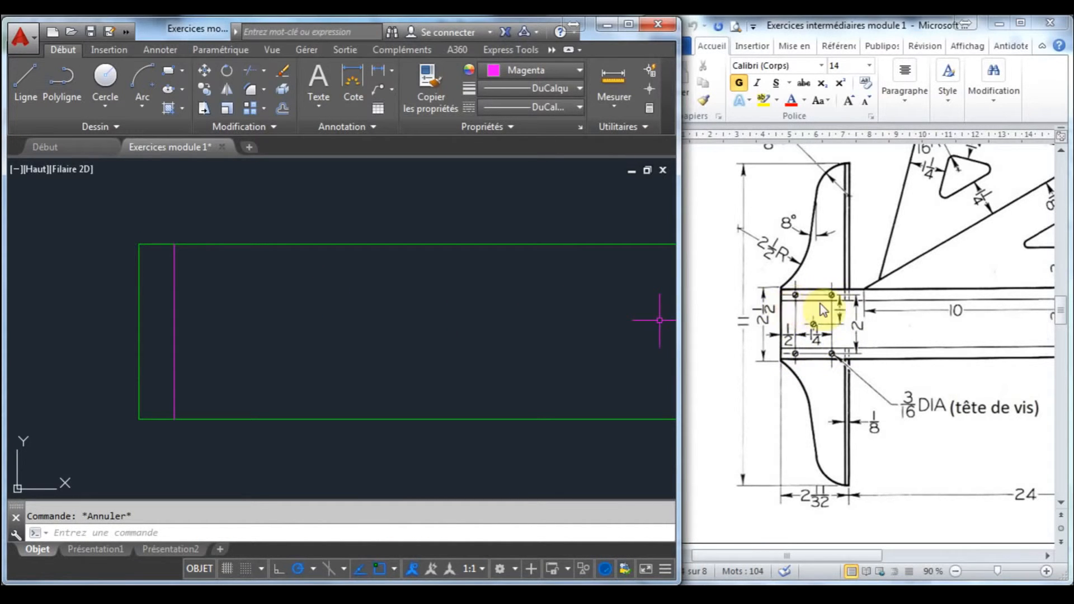
- Copy the magenta line 1.25 to the right for the second column of screw holes
click(174, 301)
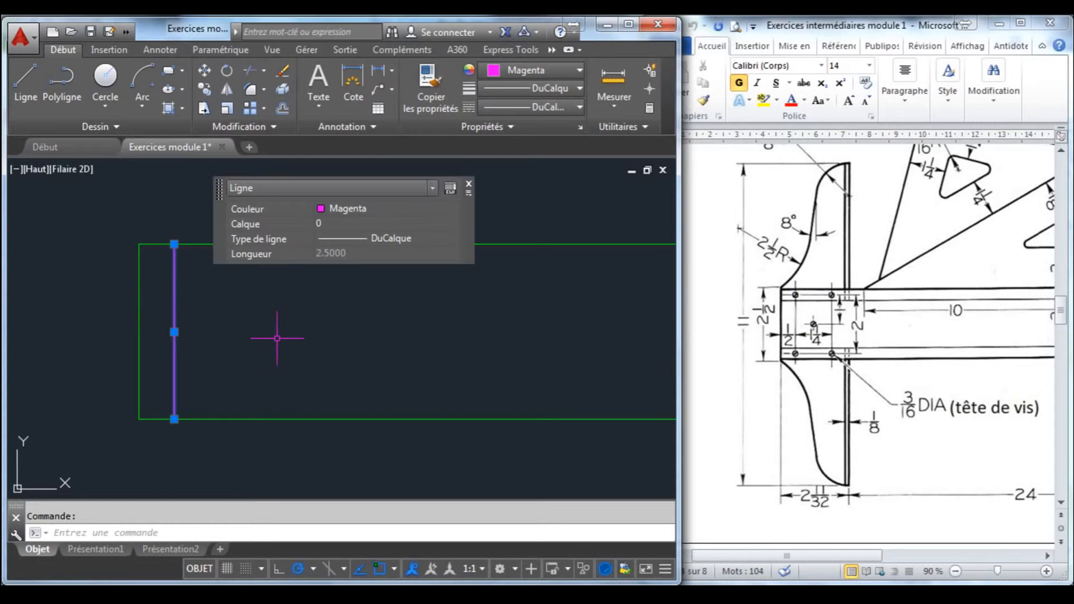
text(co)
key(Return)
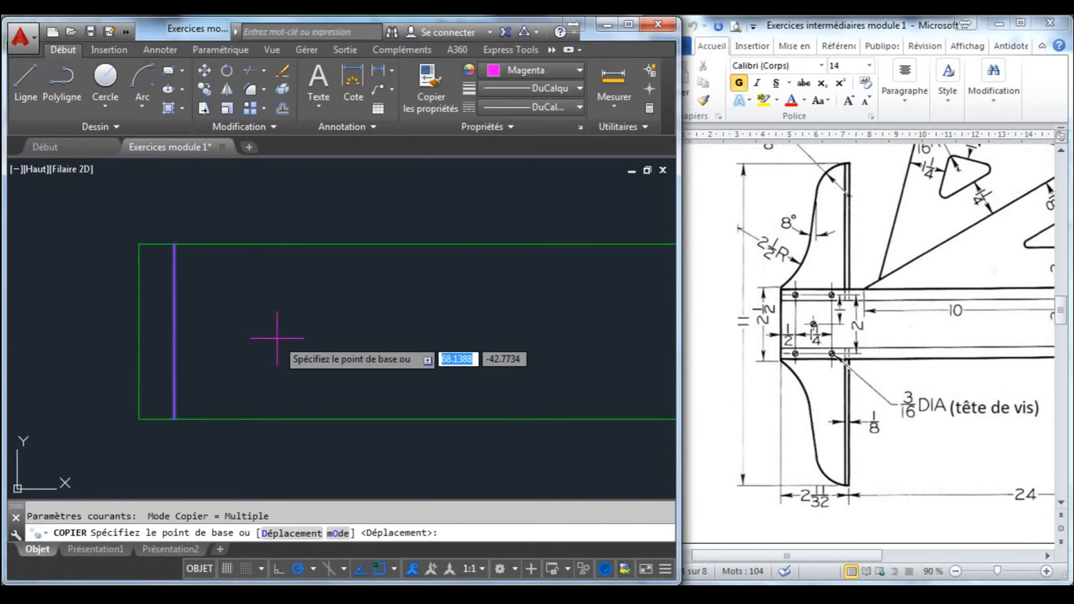
click(281, 313)
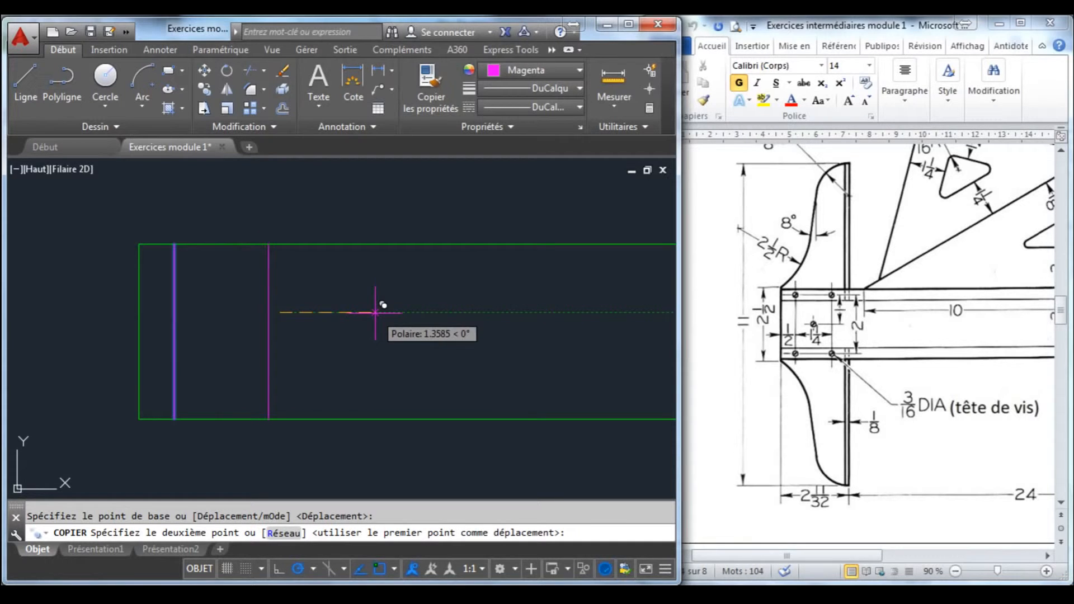
text(1.25)
key(Return)
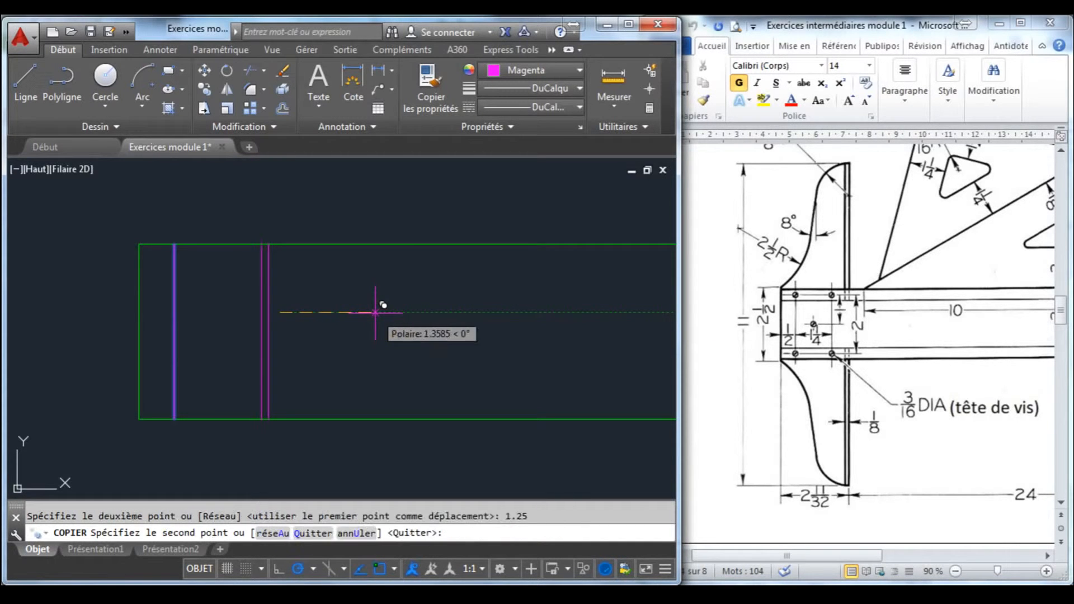
- Draw a magenta line along the blade's top edge between the upper ends of the two vertical magenta lines
key(Escape)
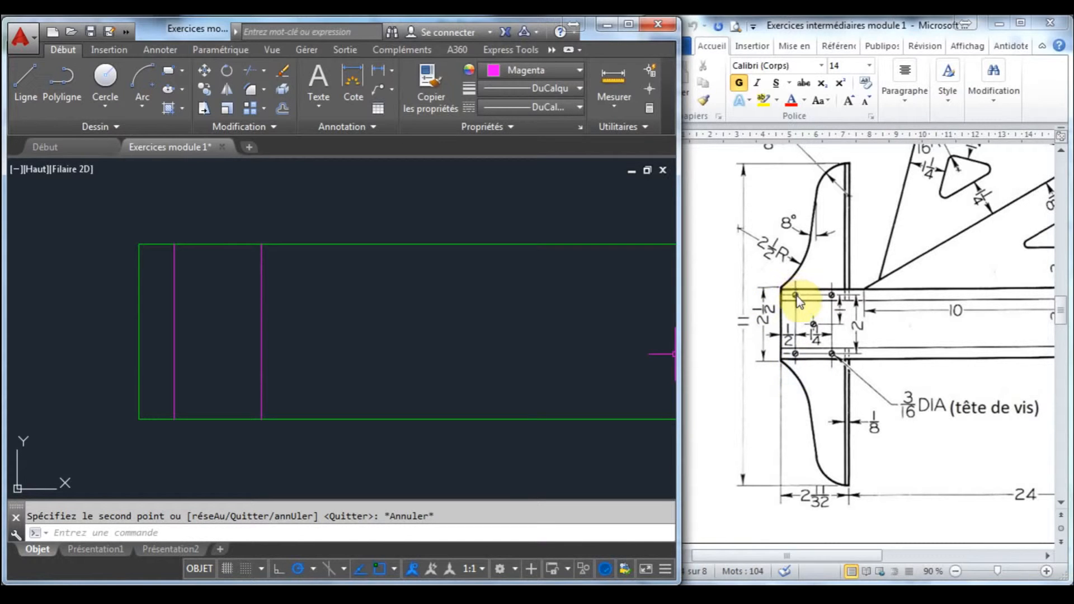
click(25, 84)
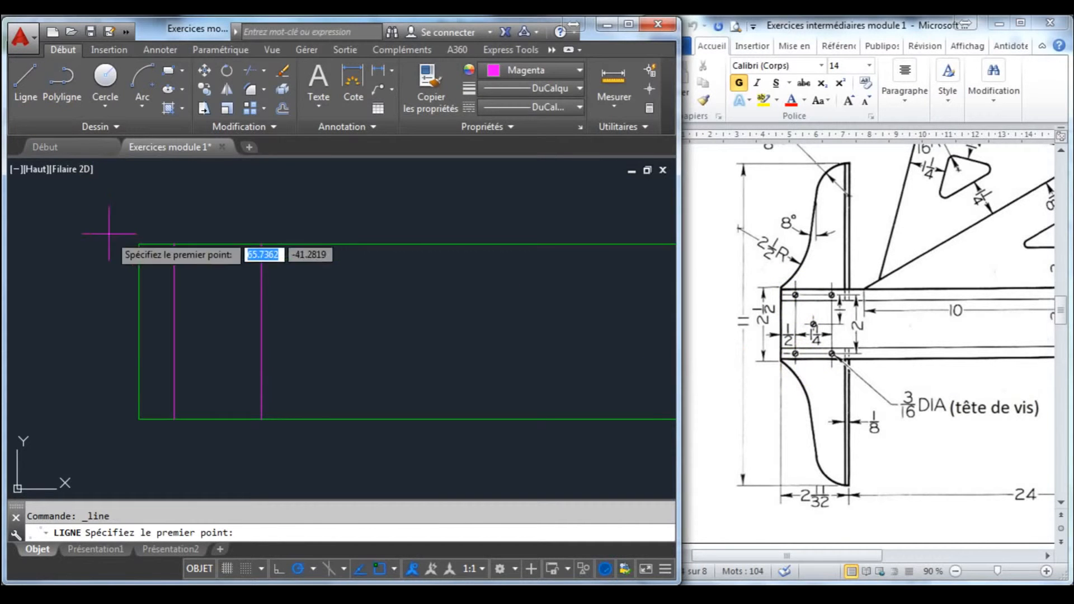
click(175, 244)
click(261, 244)
key(Escape)
- Move the short horizontal magenta line about 0.25 down from the blade's top edge
click(163, 223)
click(322, 311)
text(dp)
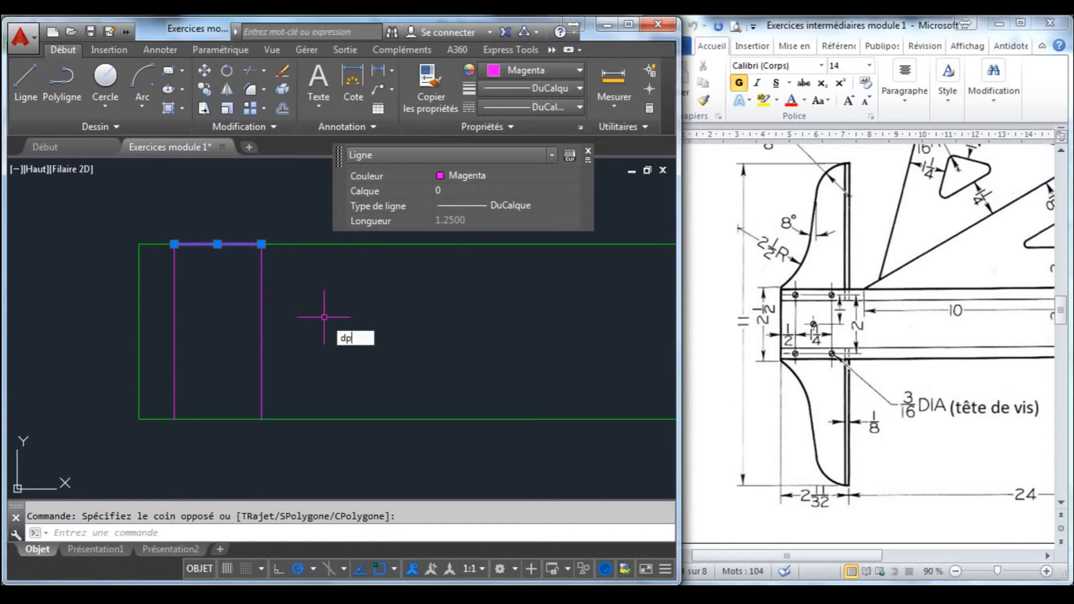
key(Return)
click(333, 290)
text(.24)
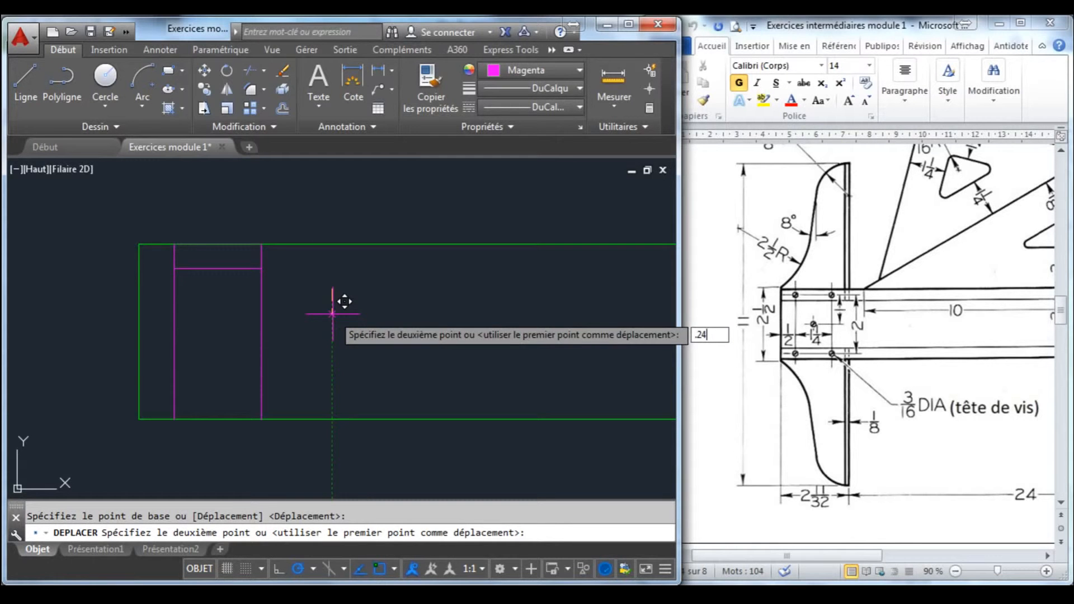
text(5)
key(Return)
key(Escape)
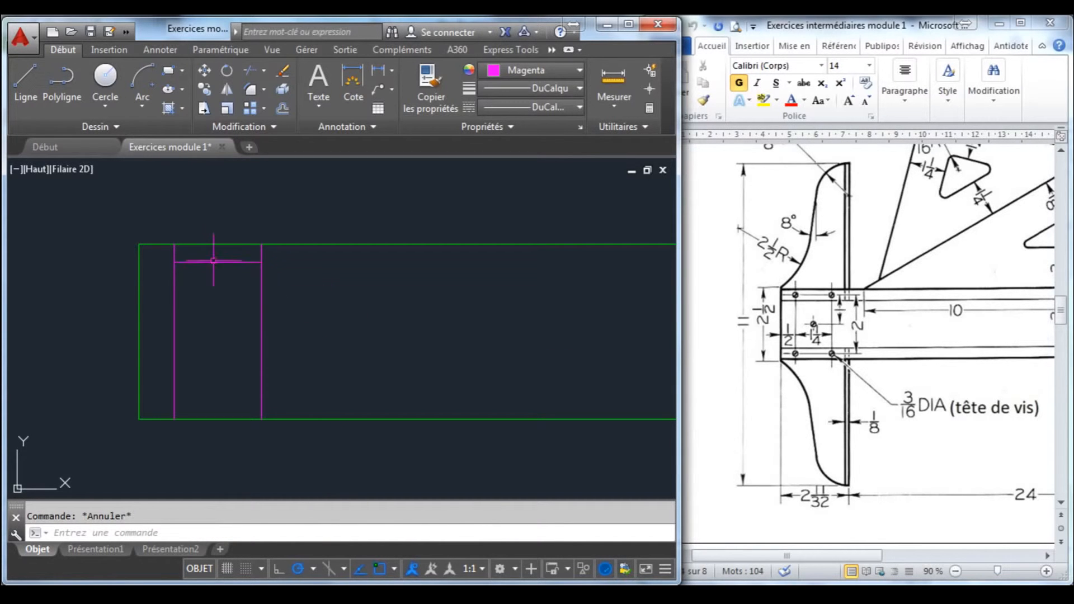
- Copy the short horizontal magenta line 2 units straight down for the lower row of screw holes
click(217, 261)
text(co)
key(Return)
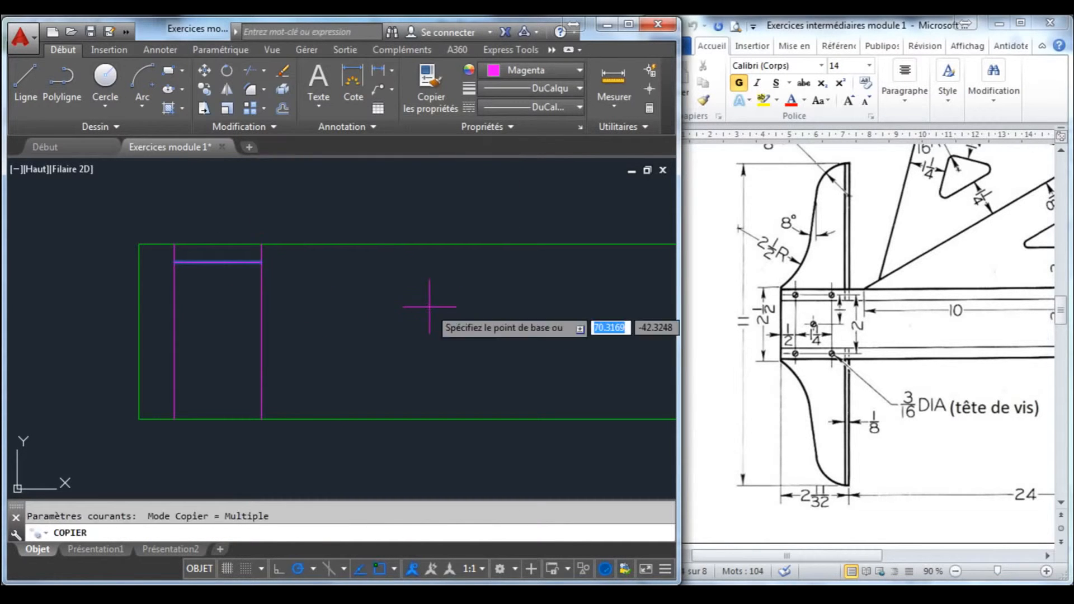
click(379, 291)
text(2)
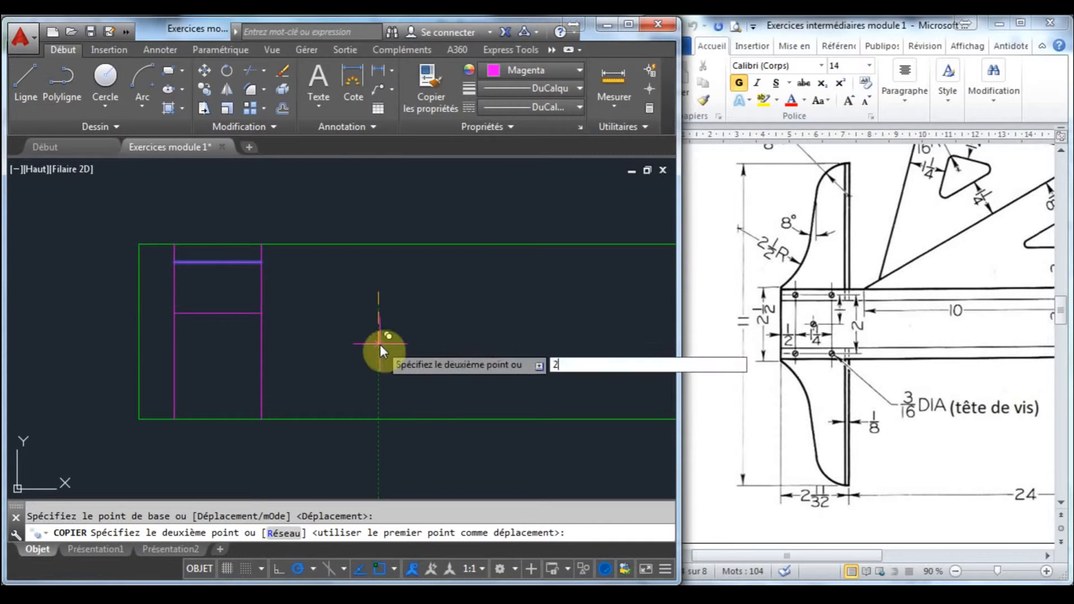
key(Return)
key(Escape)
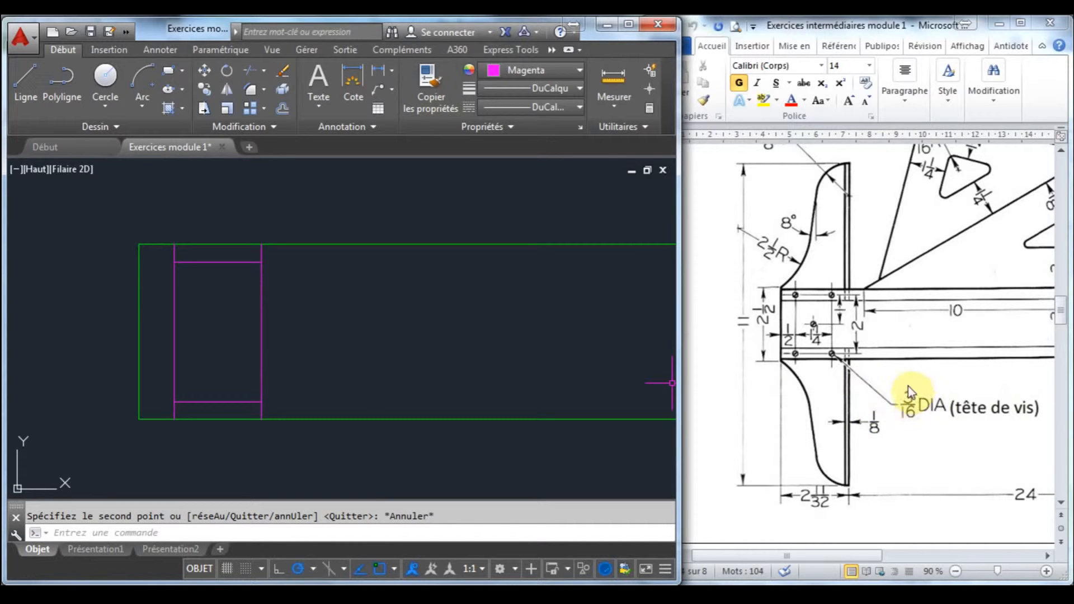
- Draw a circle 3/16 in diameter centred on the upper-left intersection of the magenta lines
click(112, 109)
click(131, 165)
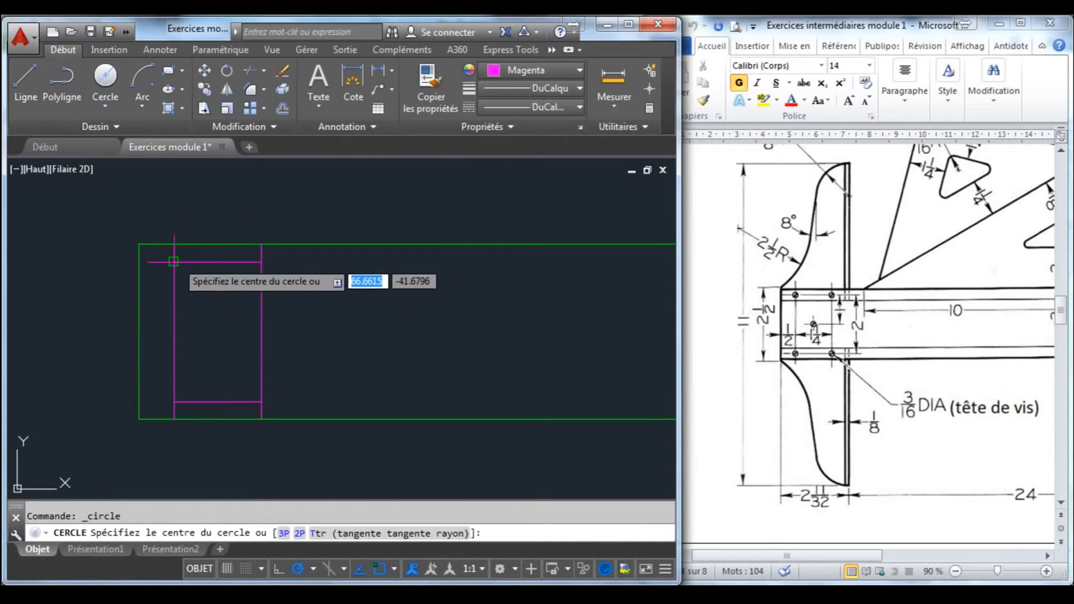
click(174, 262)
text(3/1)
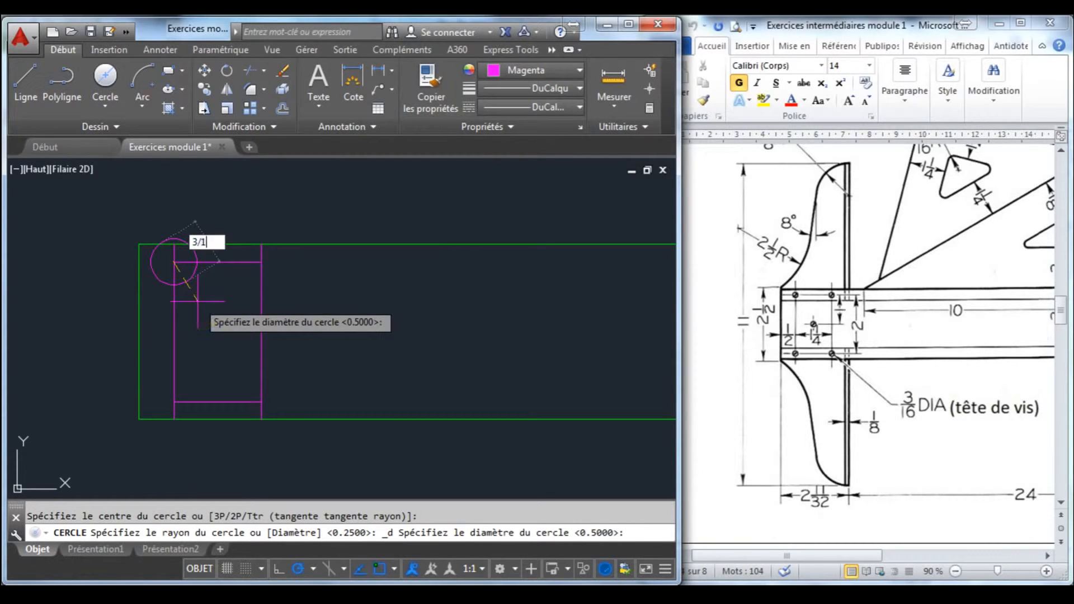
text(6)
key(Return)
click(167, 259)
scroll(207, 263, up, 2)
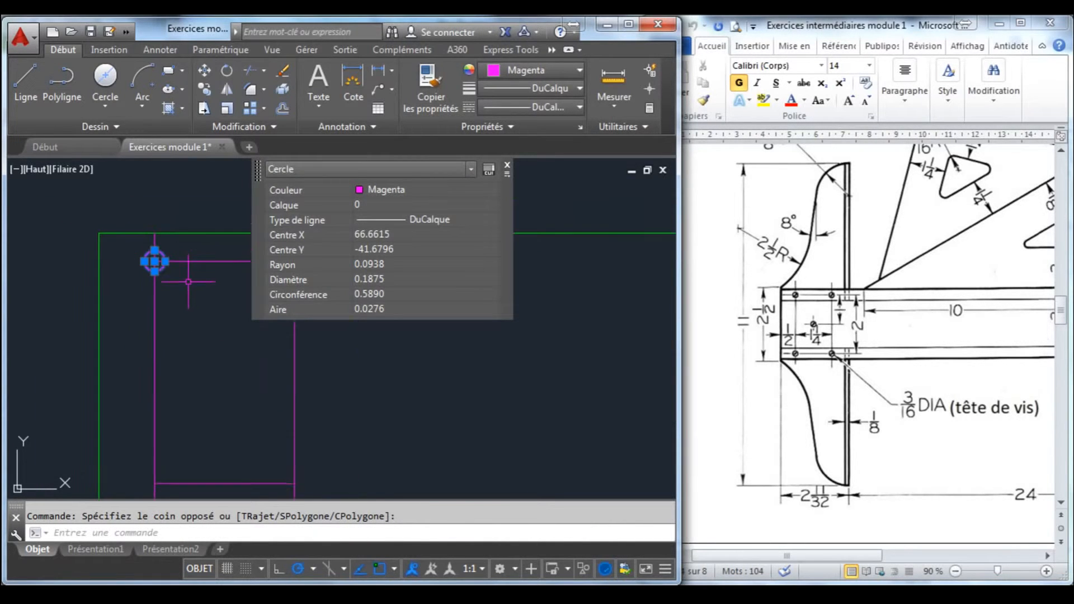
click(208, 92)
key(Return)
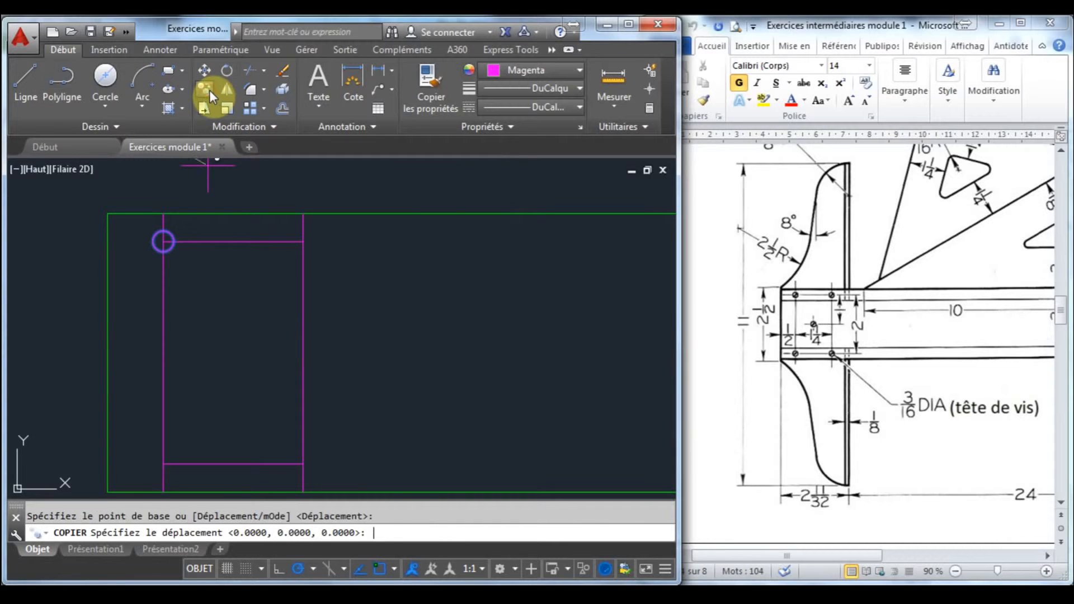
key(Escape)
- Copy the screw-hole circle from its centre to the other three intersections of the magenta lines
click(207, 96)
click(171, 243)
key(Return)
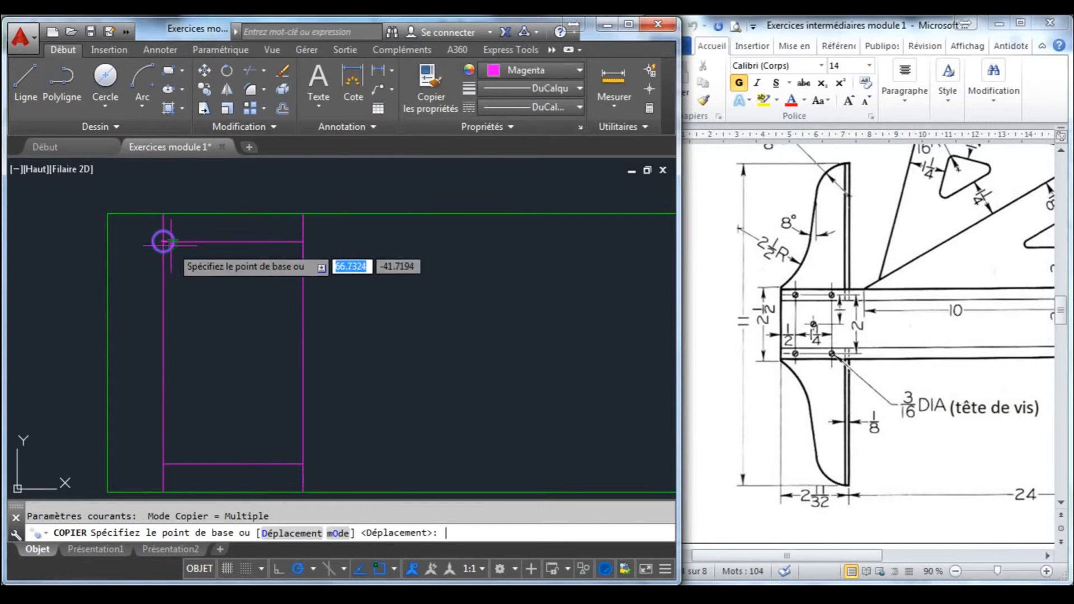
click(163, 242)
click(302, 242)
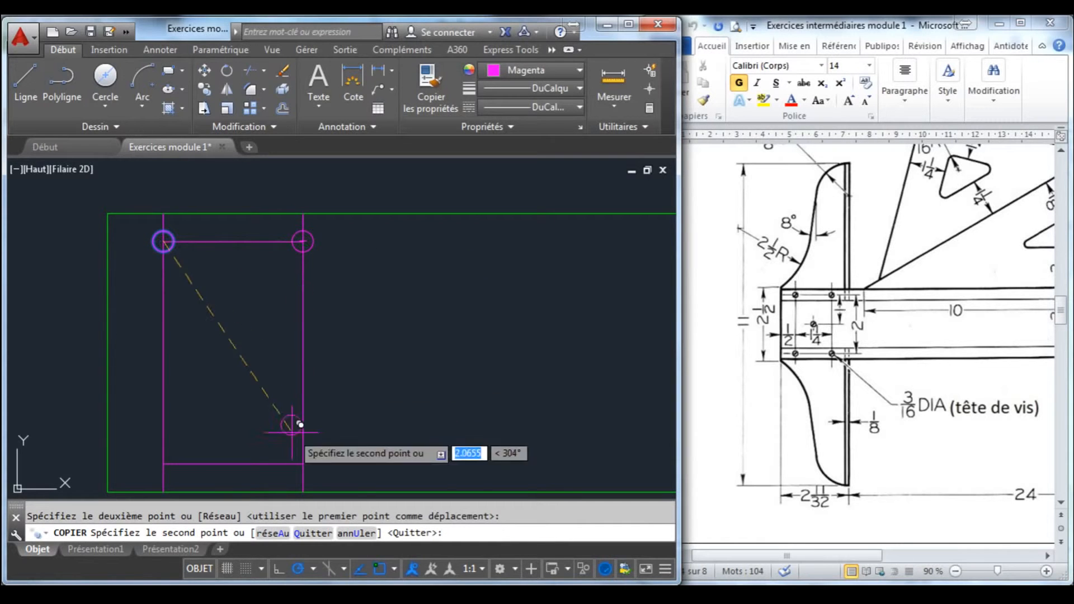
click(302, 464)
click(164, 465)
key(Escape)
- Change the colour of the four screw-hole circles to Vert
scroll(239, 358, down, 4)
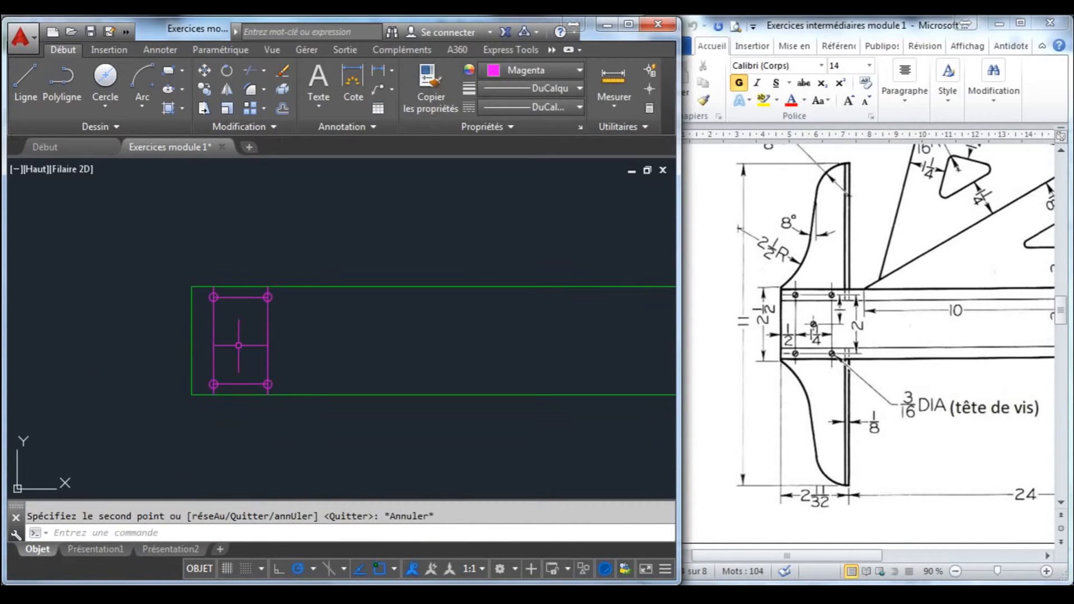
scroll(239, 346, up, 2)
click(182, 260)
click(232, 290)
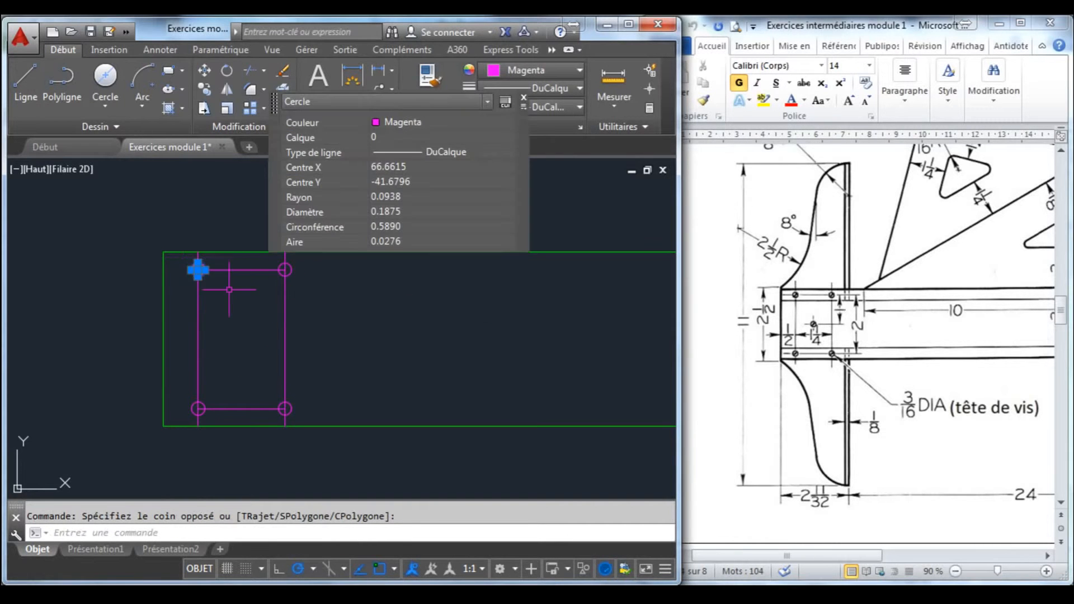
click(263, 259)
click(311, 283)
click(184, 393)
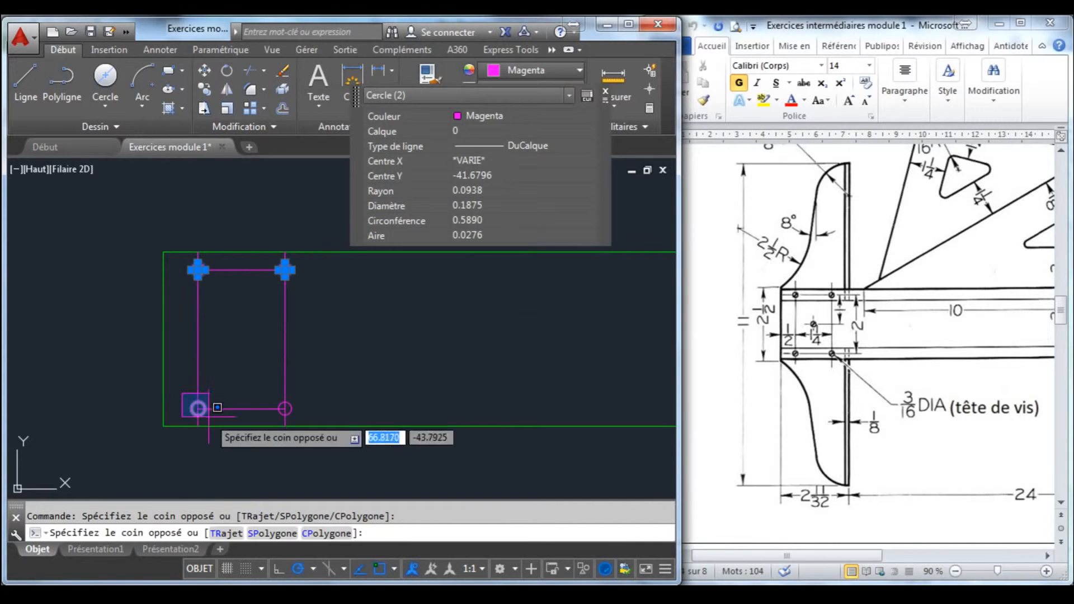
click(215, 423)
click(265, 390)
click(300, 426)
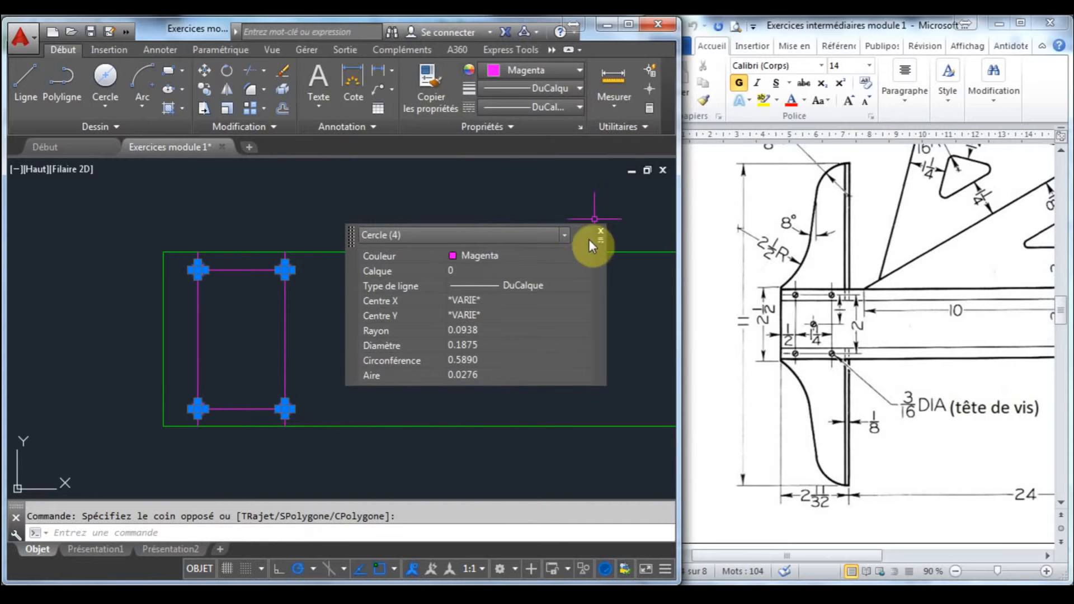
click(579, 260)
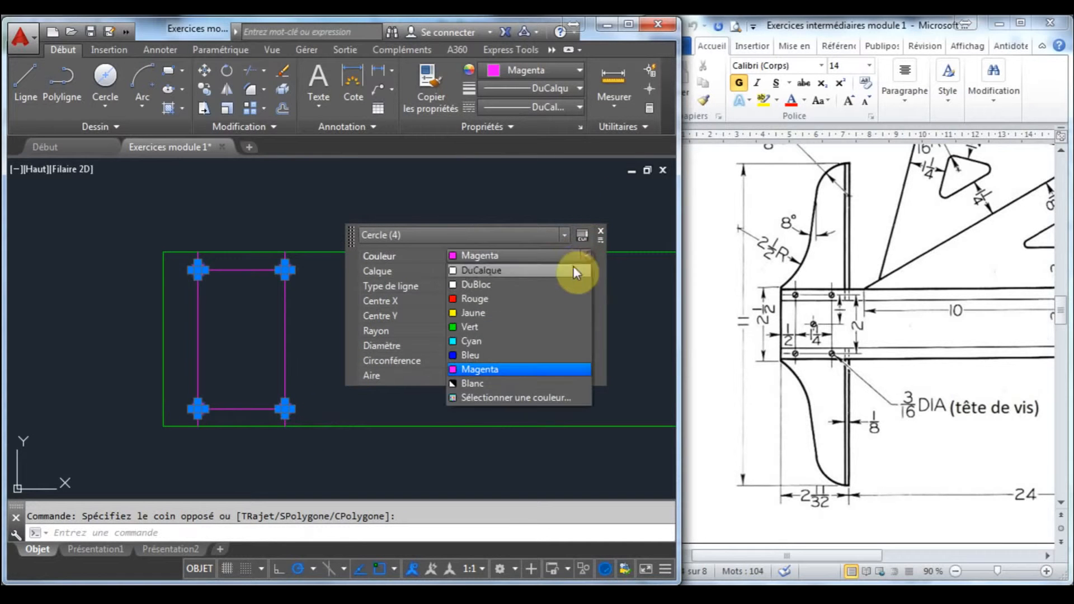
click(495, 330)
click(316, 303)
key(Escape)
click(309, 273)
key(Escape)
key(Escape)
- Reduce the Word exercise sheet to 70 % and examine the dimensions of the blade's edge strips and right end
scroll(309, 293, down, 4)
scroll(332, 290, up, 2)
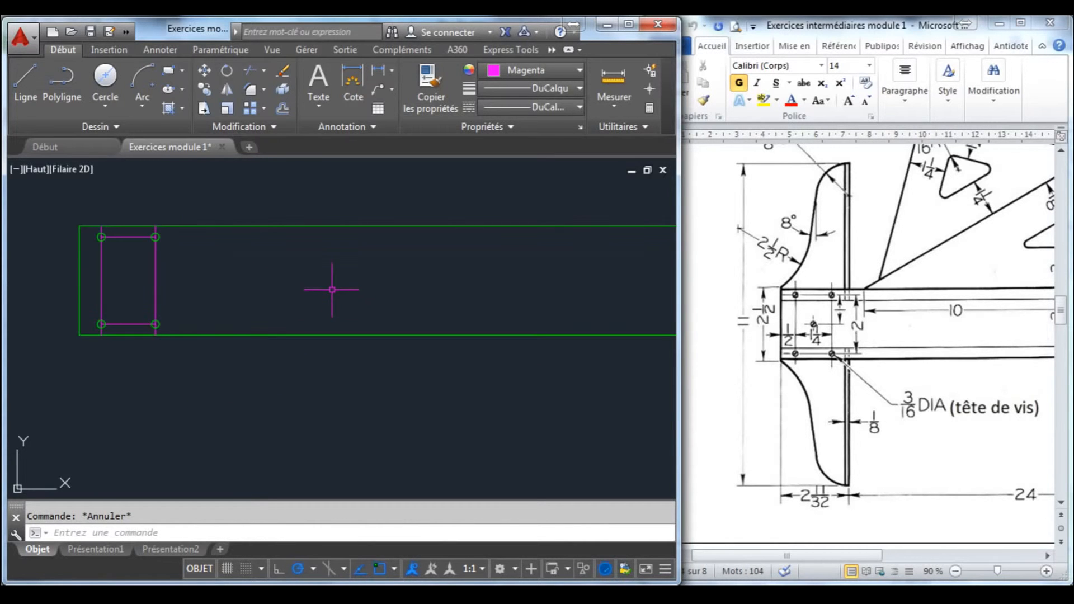
middle_drag(319, 288, 348, 308)
scroll(445, 308, down, 2)
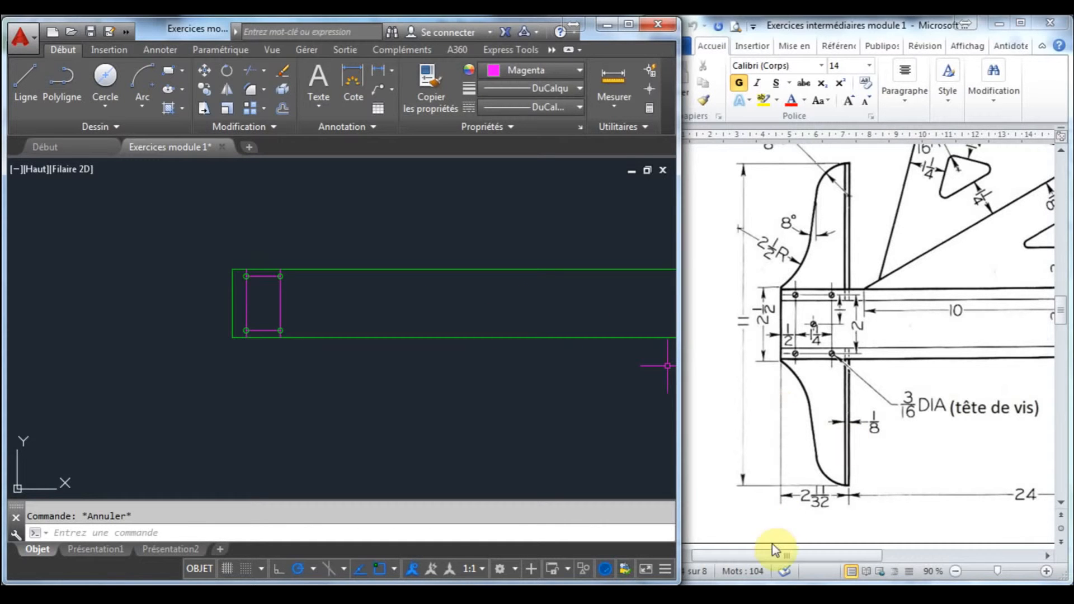
mouse_move(786, 559)
mouse_down()
mouse_move(913, 555)
mouse_move(772, 550)
mouse_move(789, 552)
mouse_up()
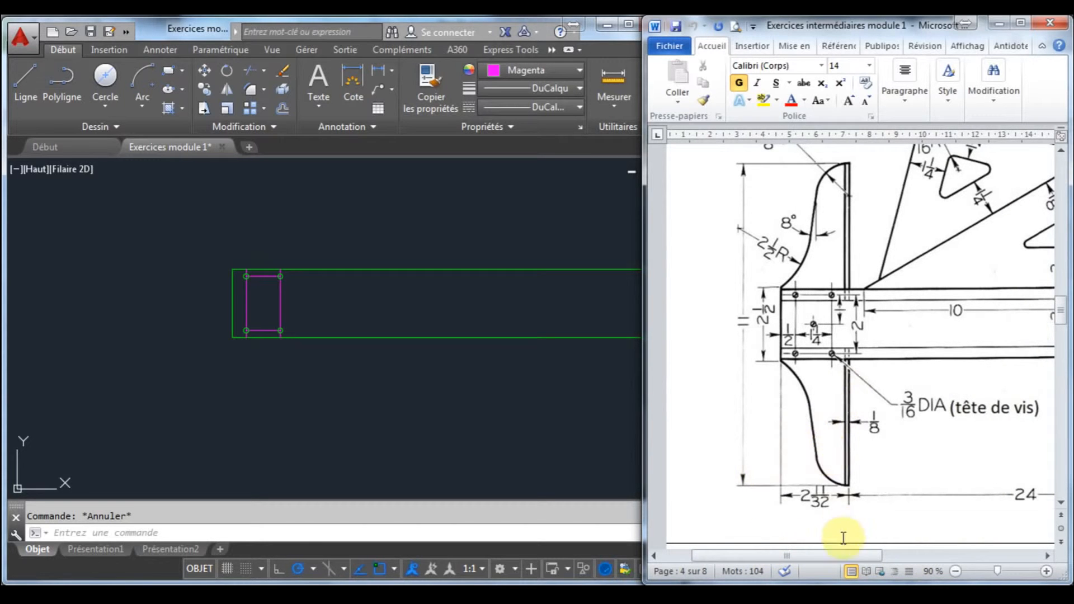
drag(857, 560, 978, 557)
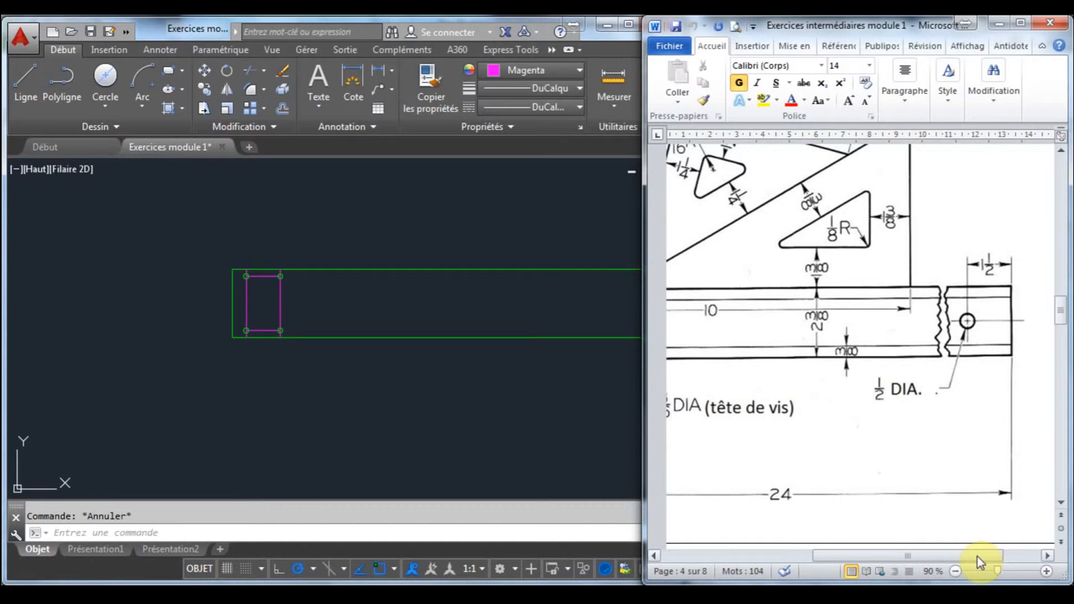
click(958, 572)
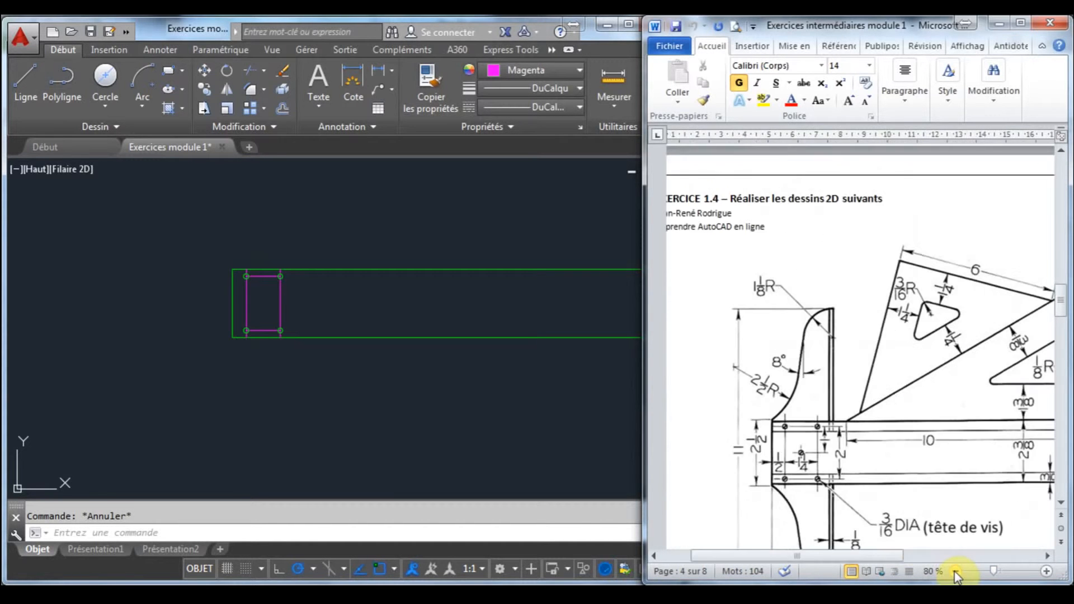
click(955, 573)
drag(1061, 302, 1061, 311)
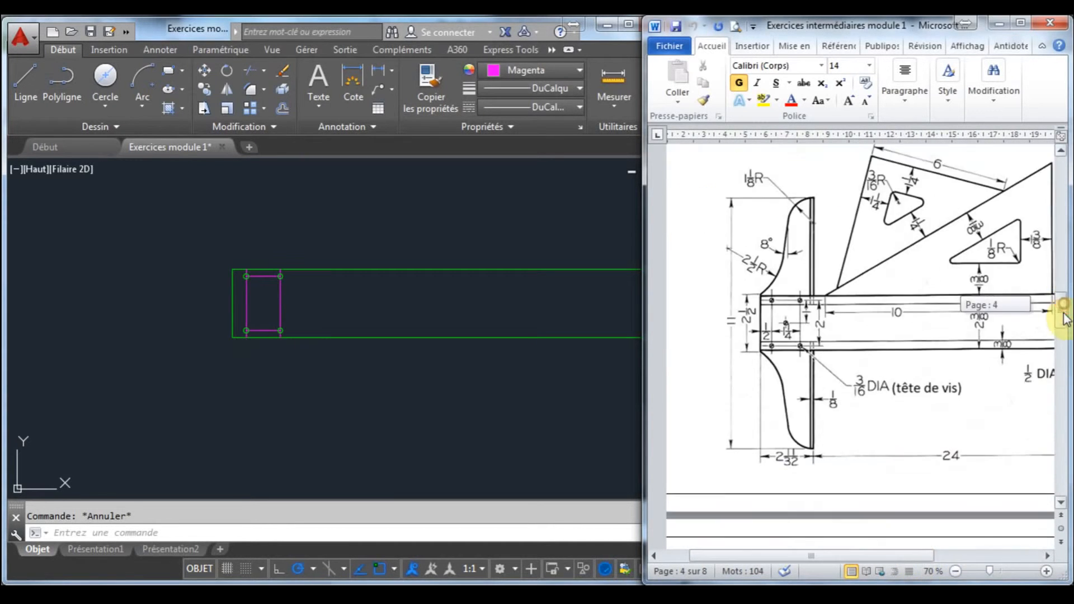
drag(894, 555, 909, 556)
click(959, 558)
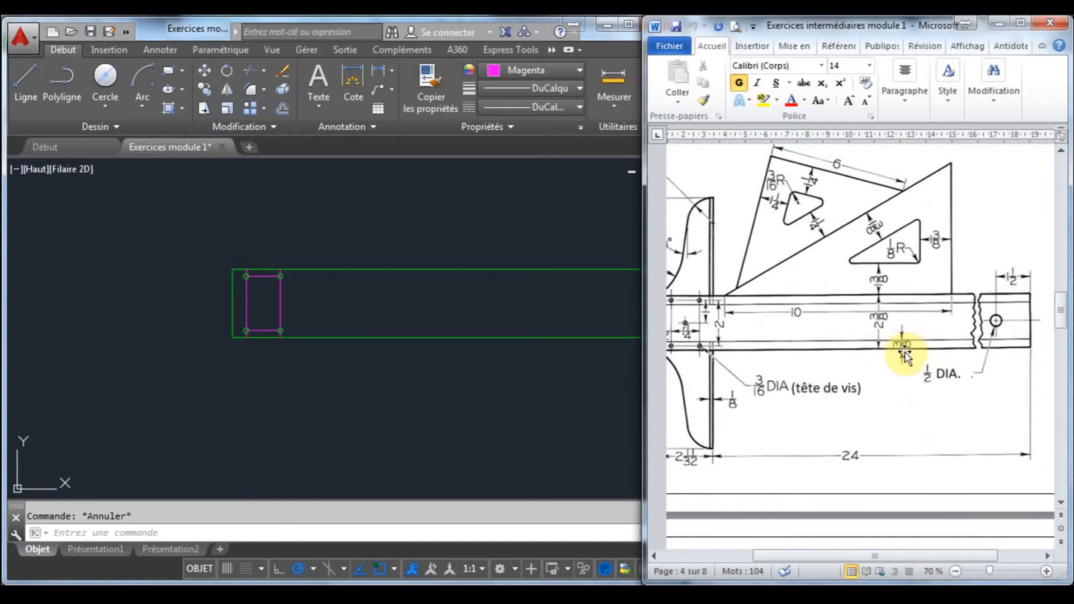
- Offset the blade's top and bottom edges 3/8 inward in AutoCAD
mouse_move(491, 397)
middle_down()
mouse_move(498, 371)
mouse_move(306, 368)
middle_up()
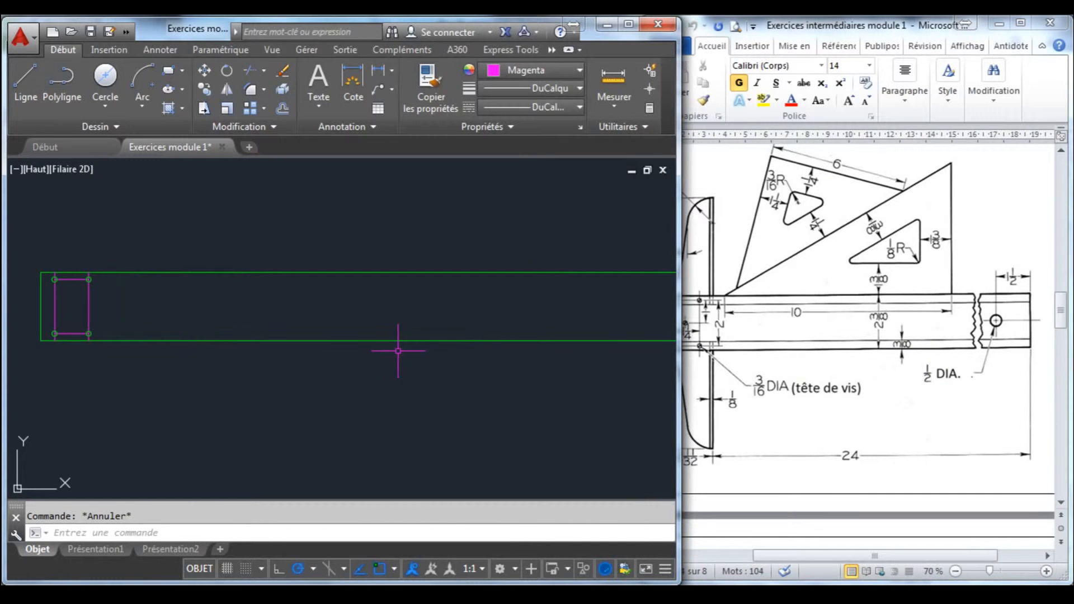
click(282, 108)
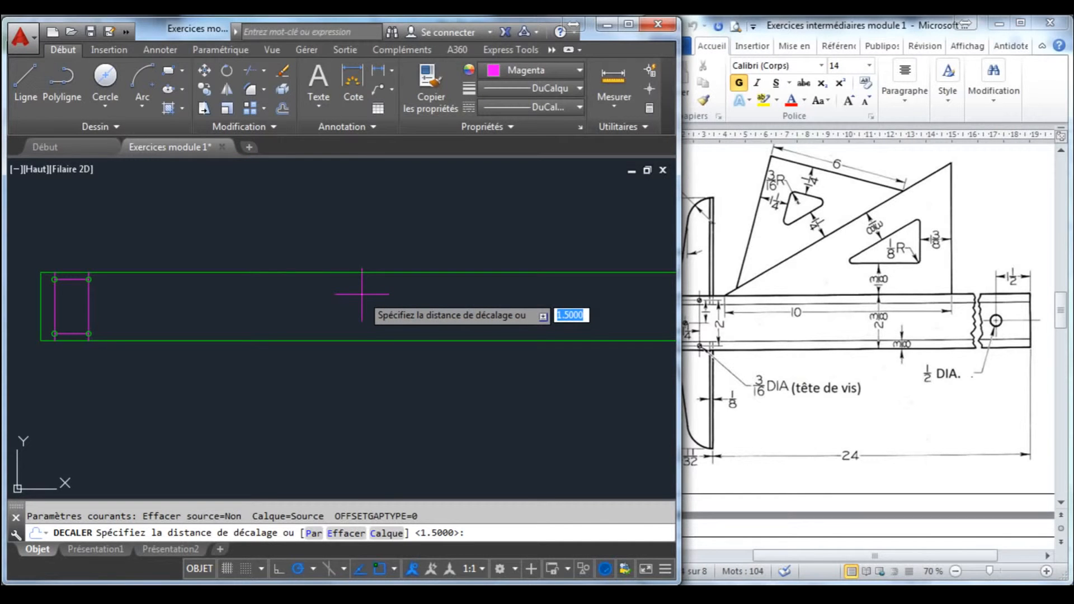
text(3/8)
key(Return)
click(376, 273)
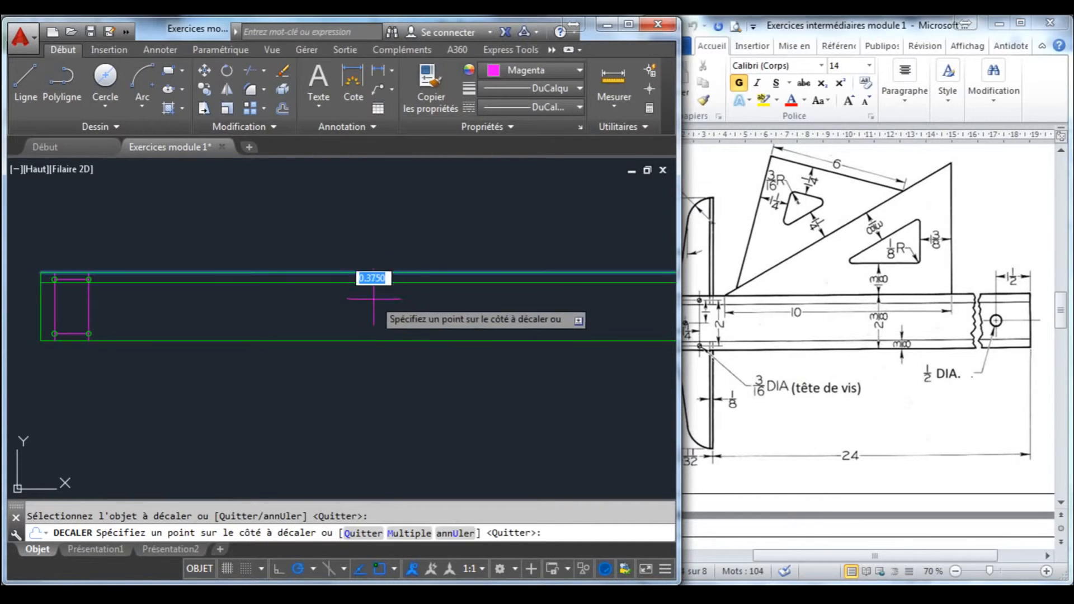
click(365, 306)
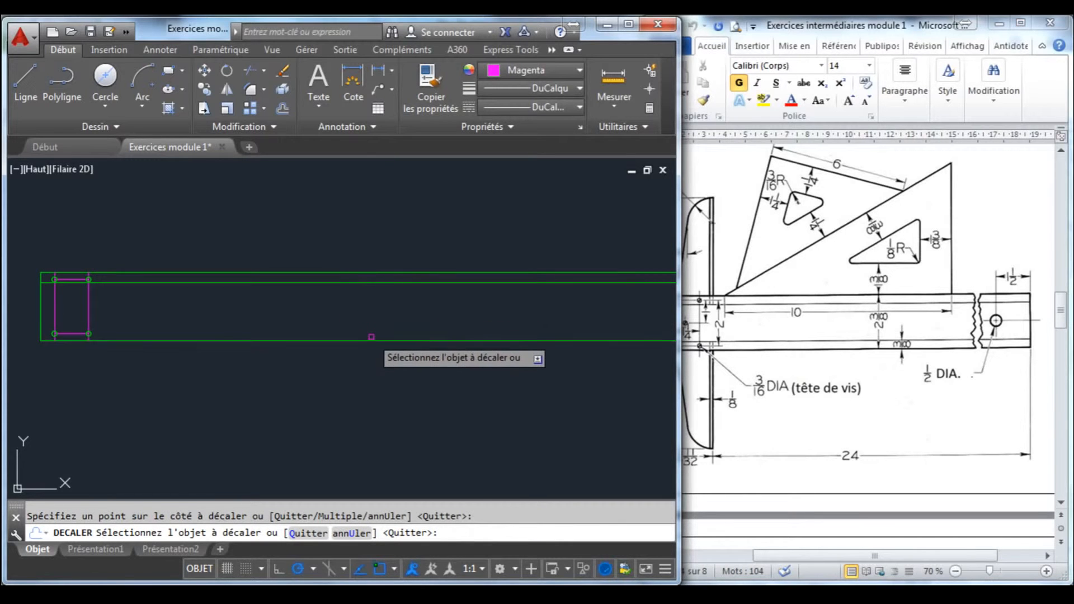
click(372, 340)
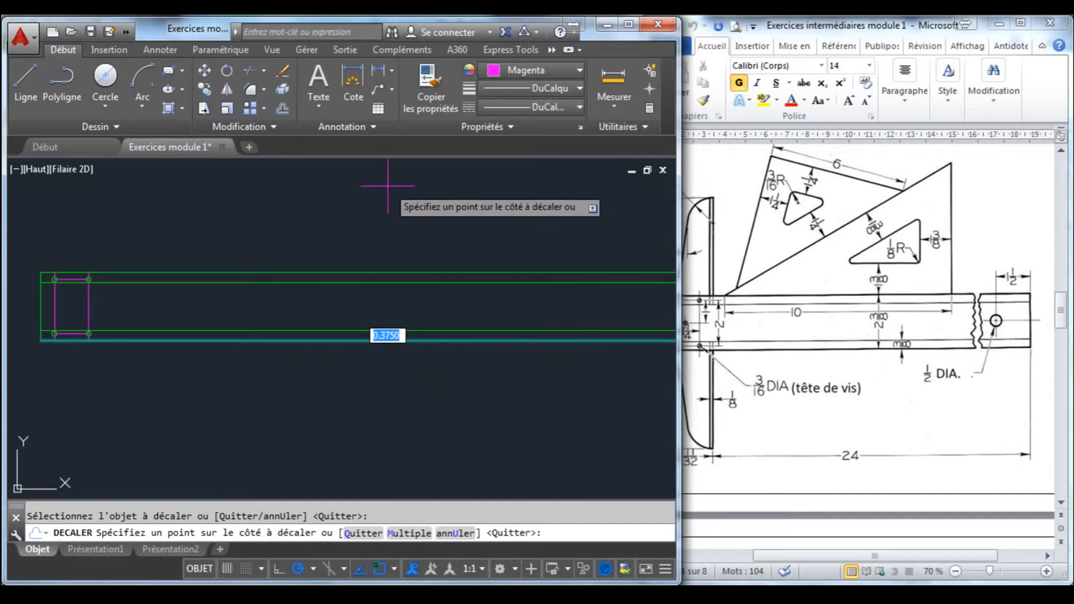
click(400, 211)
scroll(396, 295, down, 2)
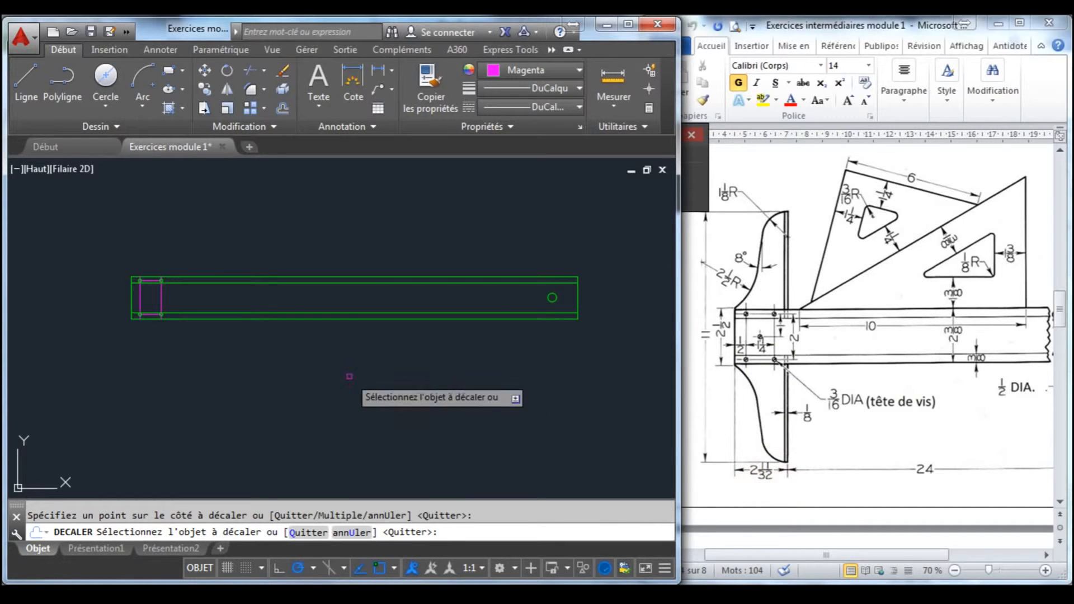
key(Escape)
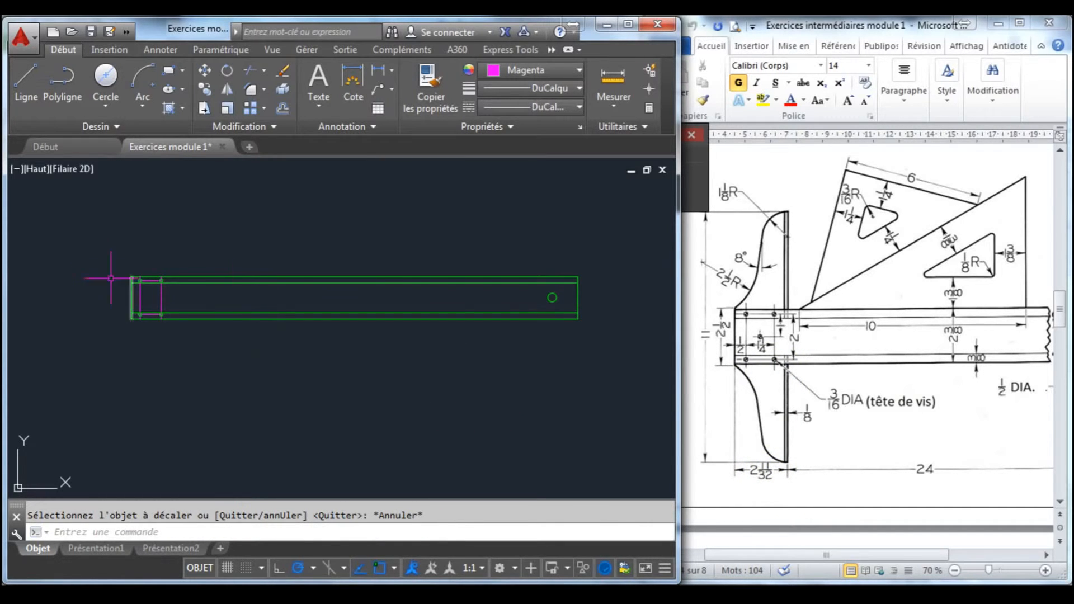
- Draw a magenta horizontal construction line 2-11/32 long, running rightward from the midpoint of the blade's left edge
scroll(143, 296, up, 1)
mouse_move(140, 290)
middle_down()
mouse_move(179, 319)
mouse_move(170, 323)
middle_up()
click(27, 80)
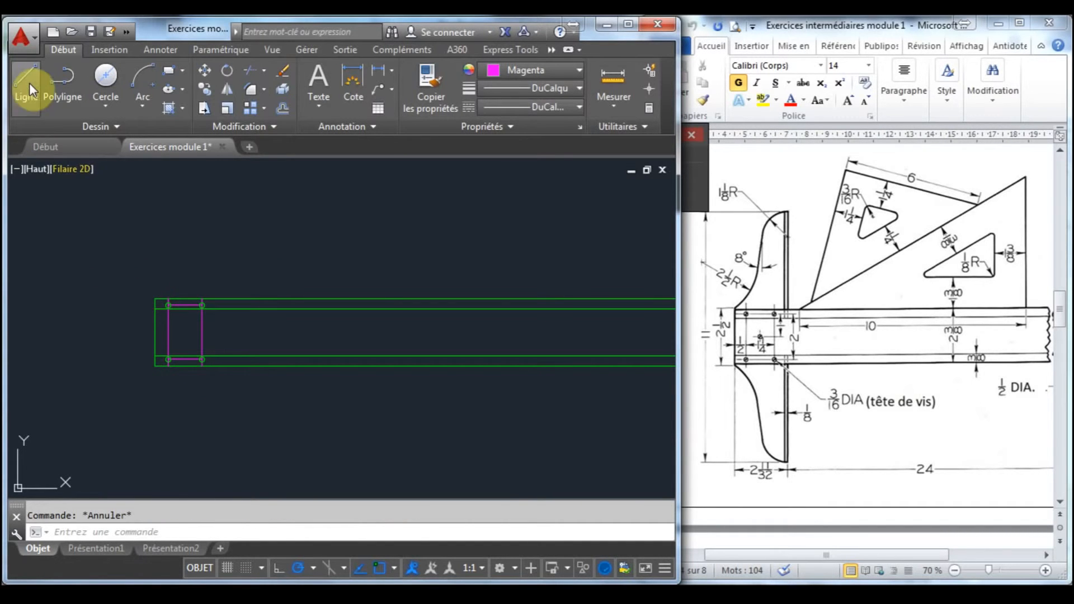
click(155, 333)
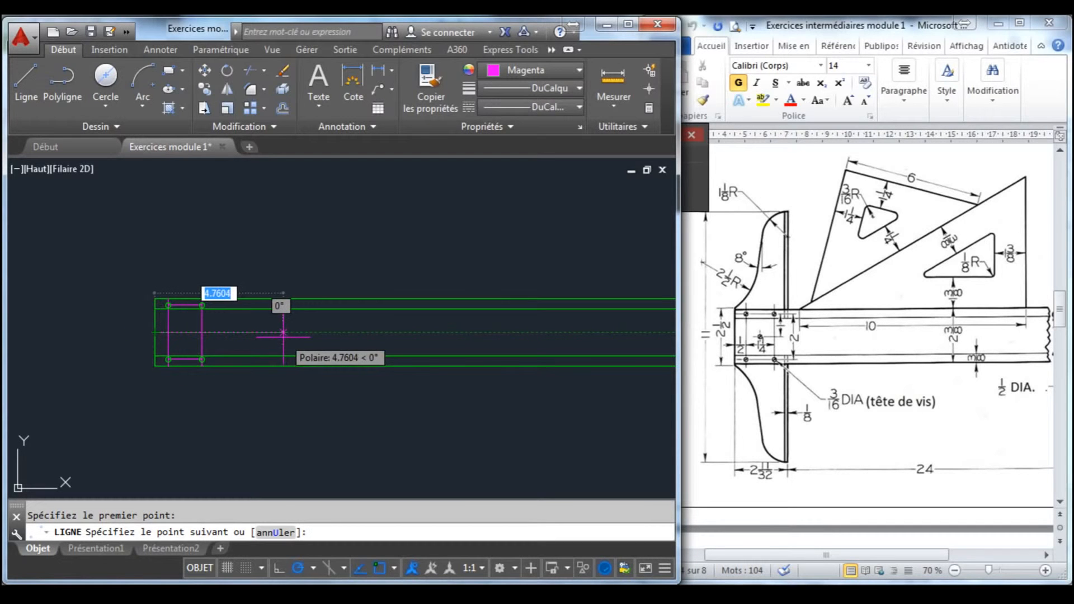
text(2-)
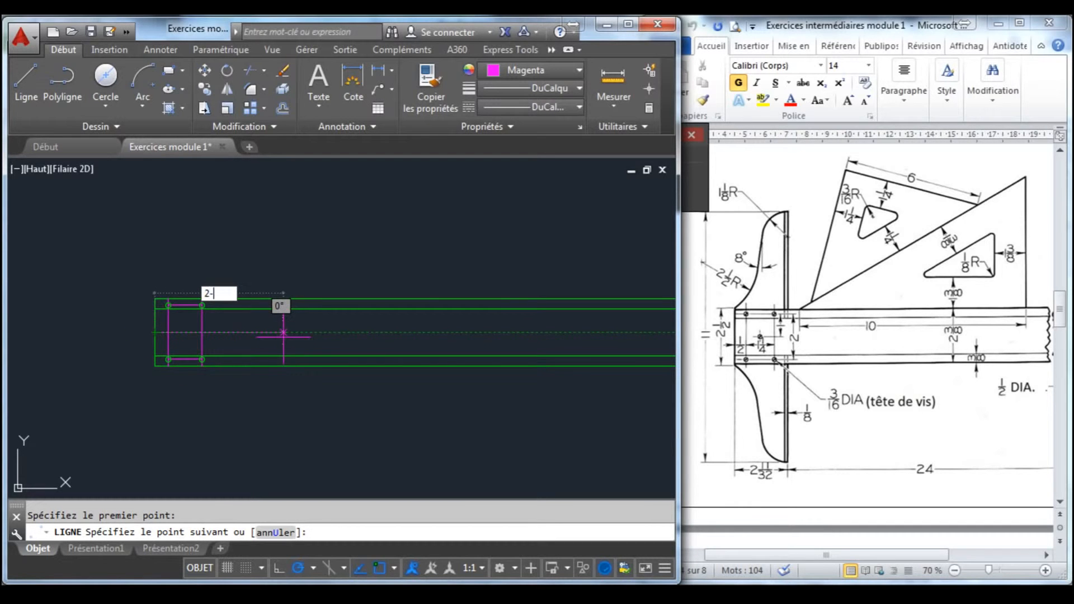
text(11/3)
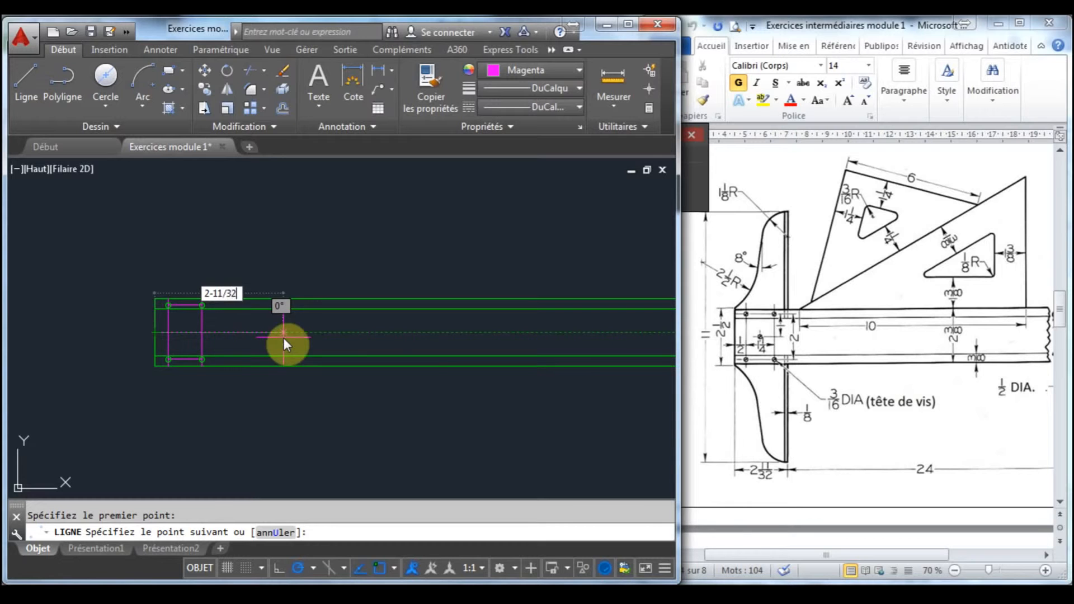
text(2)
key(Return)
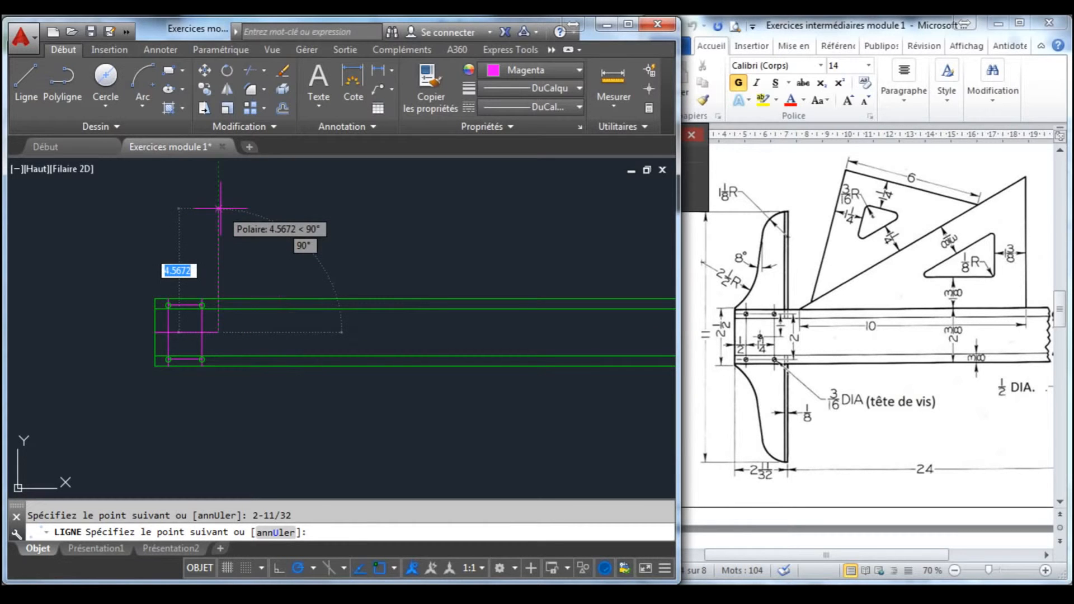
key(Escape)
- Set the current colour to Vert and draw a line 5.5 vertically upward from the construction line's right end
click(522, 67)
click(522, 67)
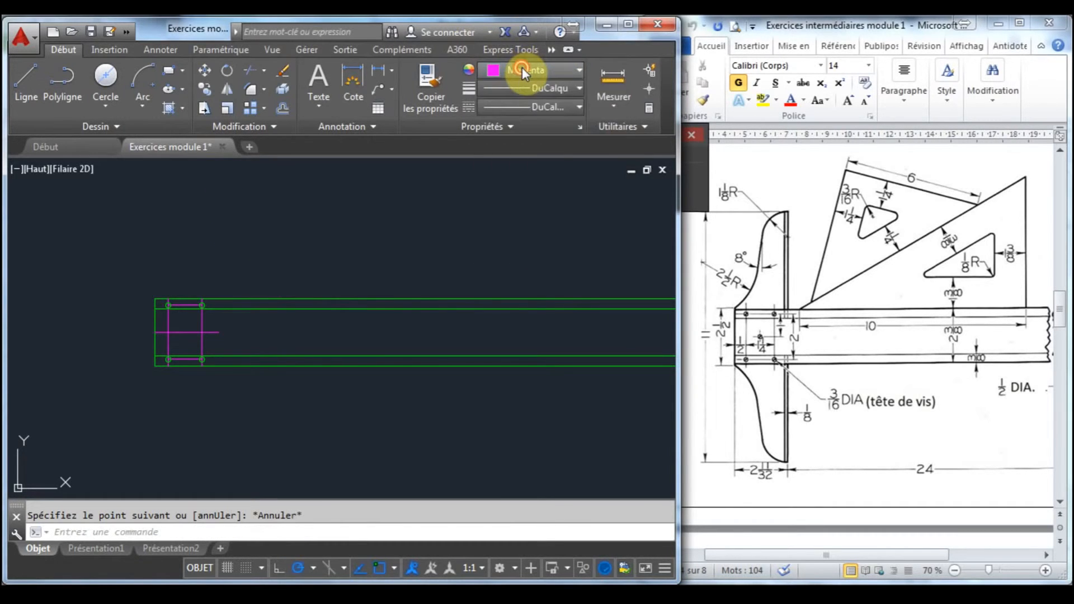
click(522, 67)
click(514, 225)
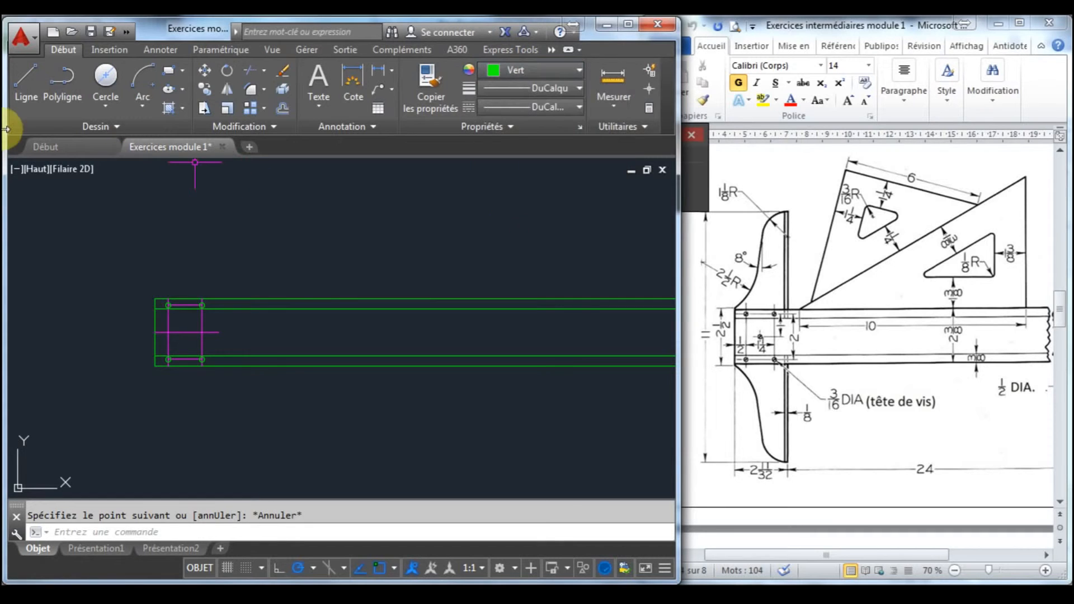
click(26, 84)
click(219, 333)
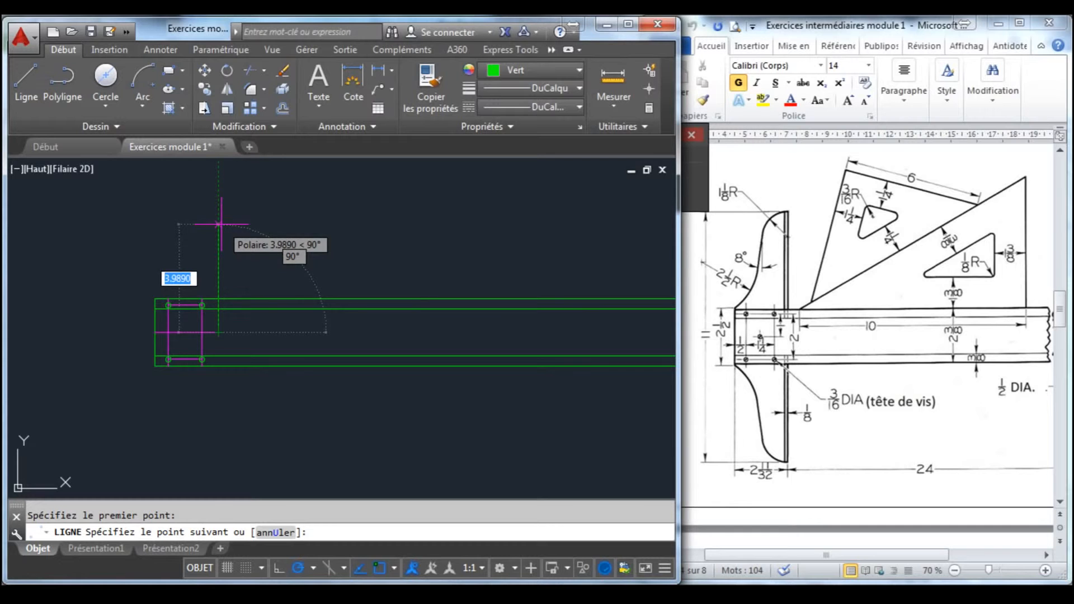
text(5.5)
key(Return)
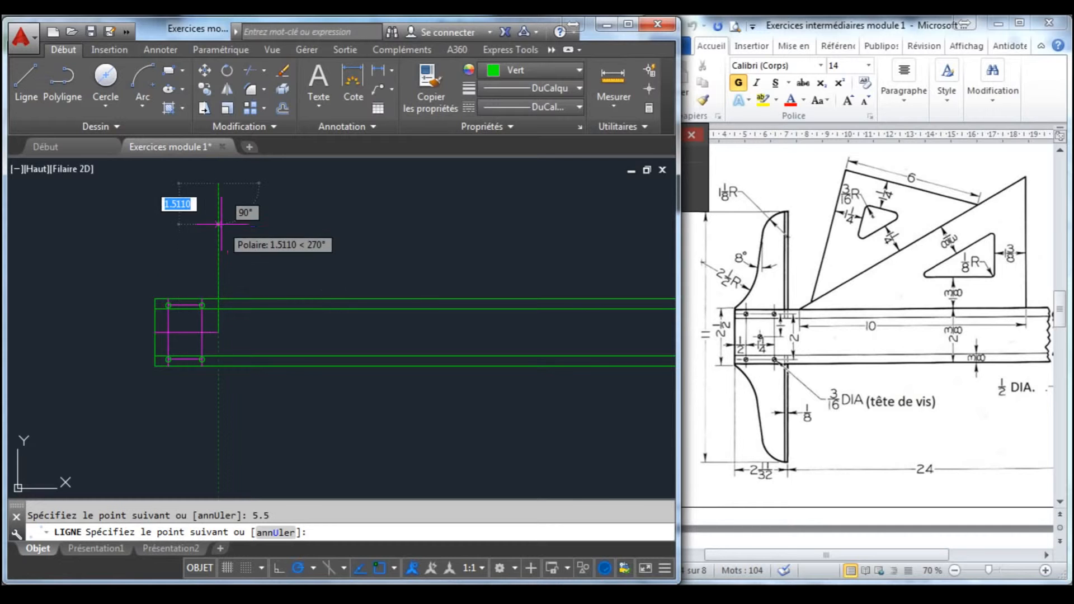
key(Escape)
- Draw a second green line 5.5 vertically downward from the construction line's right end
key(Return)
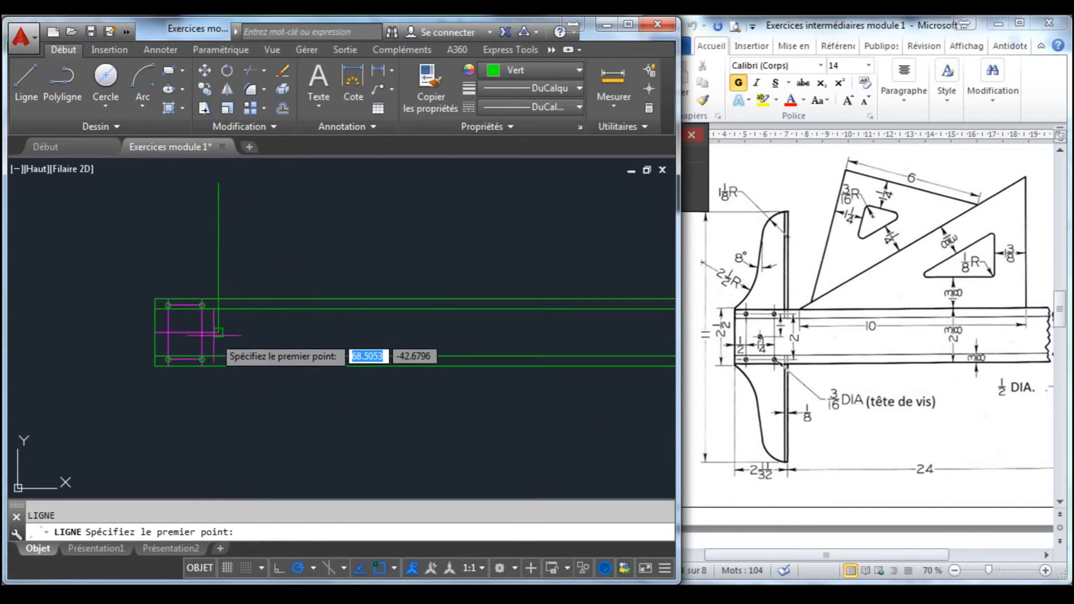
click(218, 333)
text(5.5)
key(Return)
key(Escape)
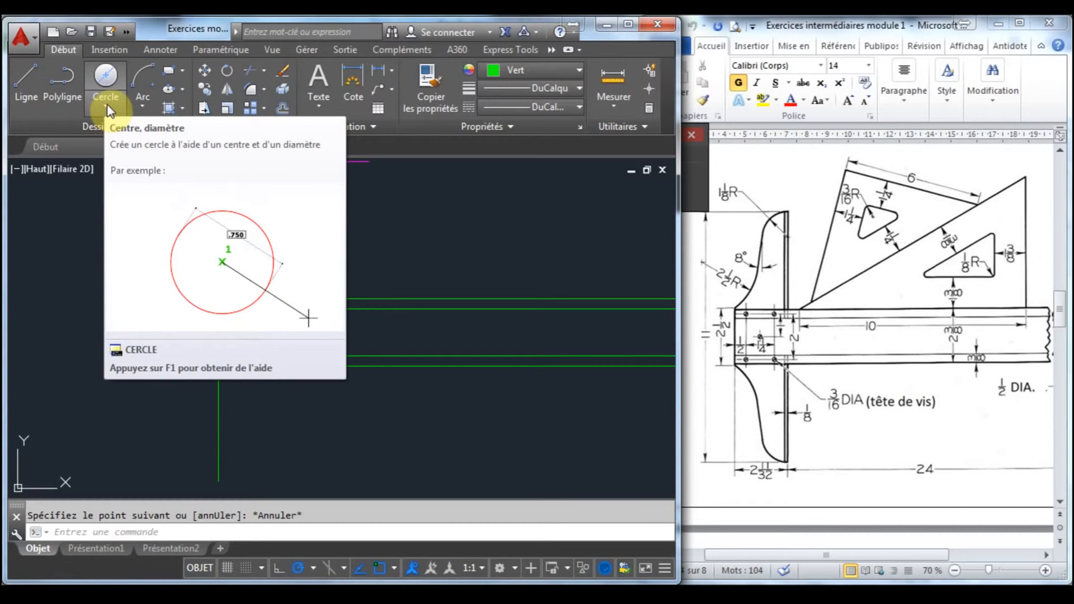
- Set the current colour to Magenta and draw a 1-1/8 construction line downward from the upper end of the head's vertical line
click(25, 88)
scroll(221, 177, up, 2)
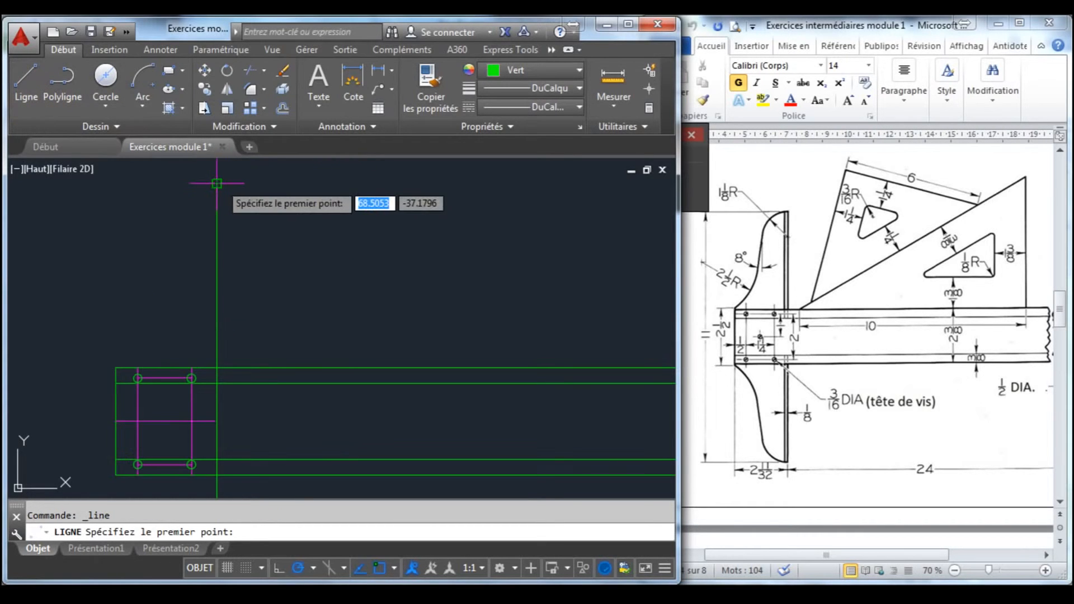
click(557, 71)
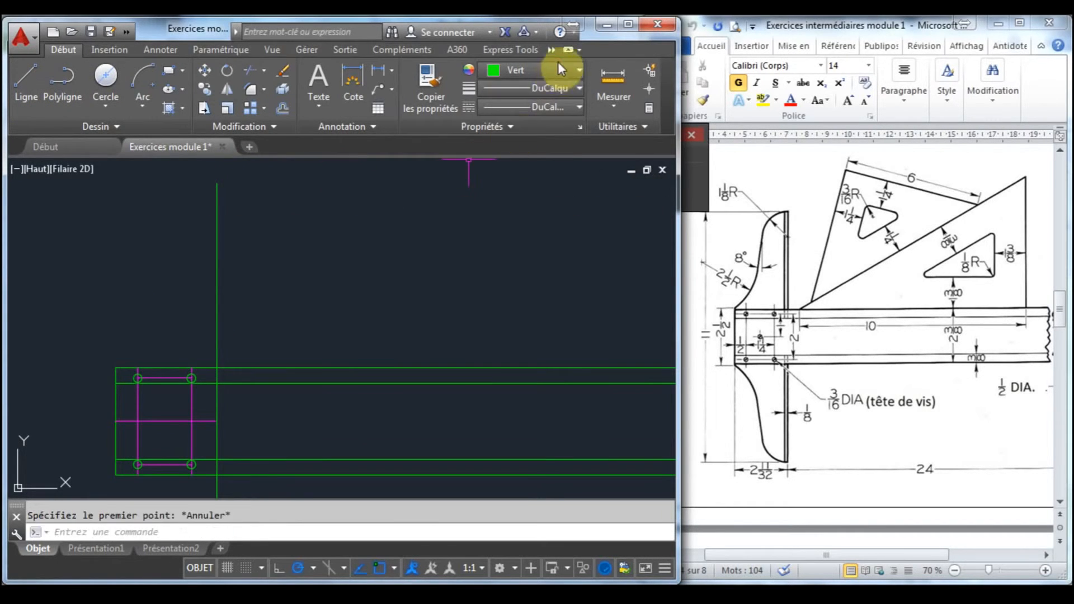
click(567, 226)
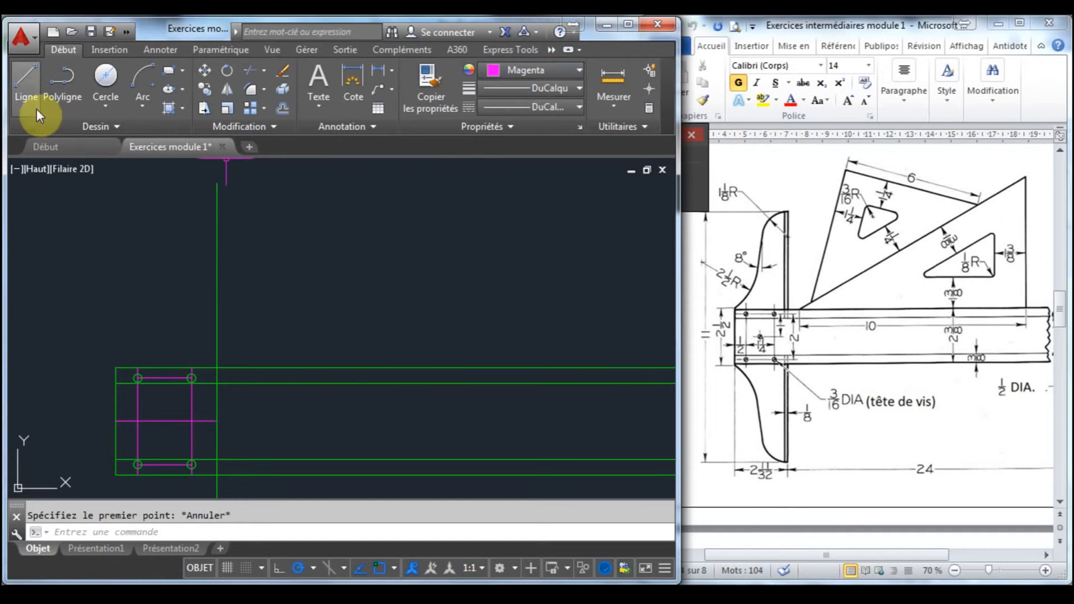
click(25, 89)
click(217, 183)
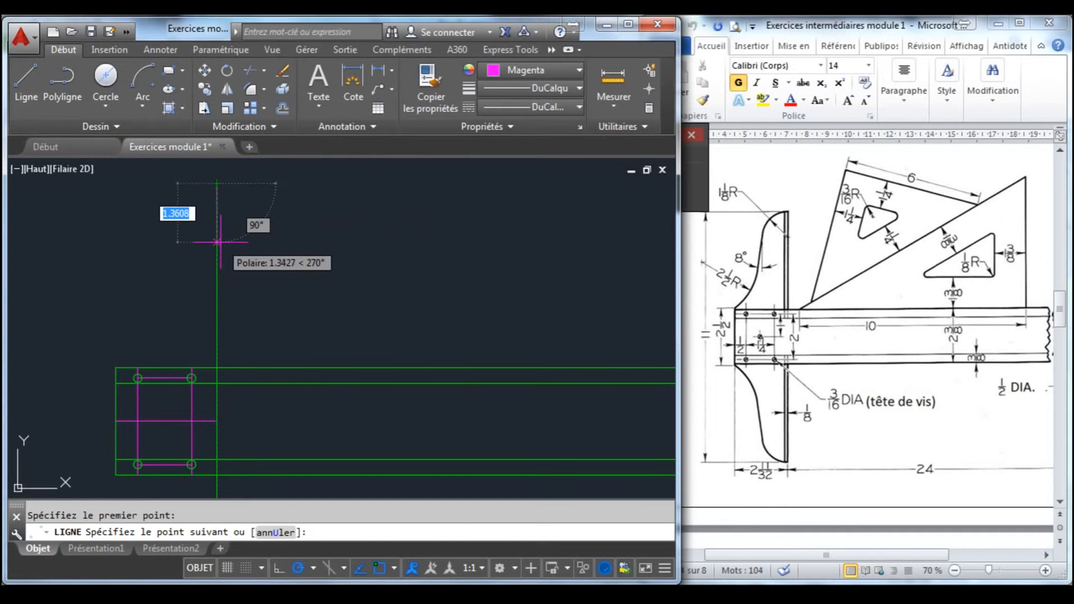
text(1-1/7)
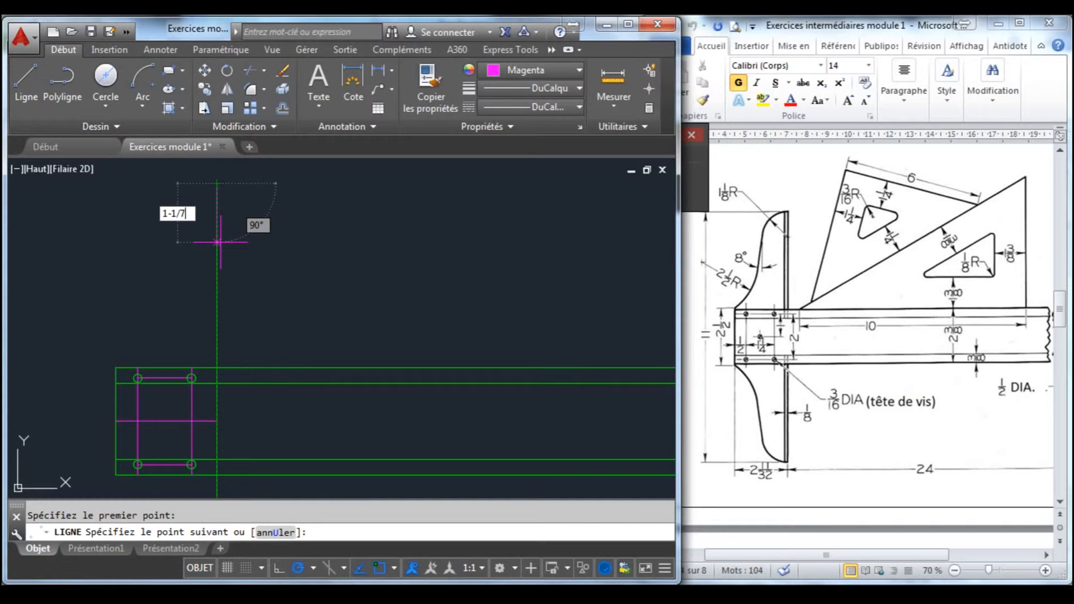
key(Return)
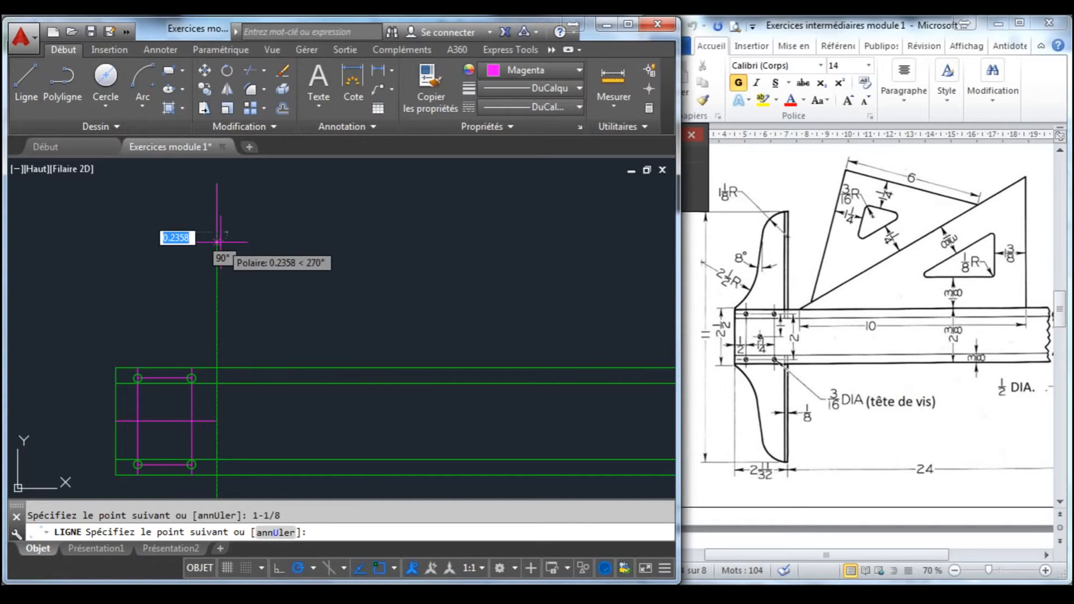
key(Escape)
- Draw a centre-radius circle centred on the lower end of the 1-1/8 construction line and passing through its upper end
scroll(221, 187, up, 3)
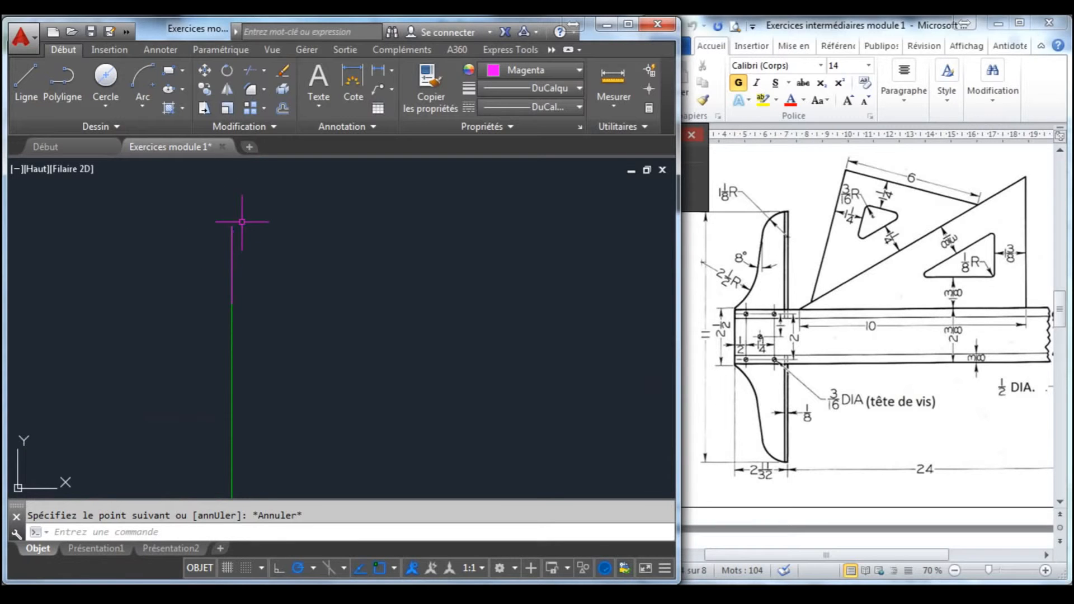
click(103, 106)
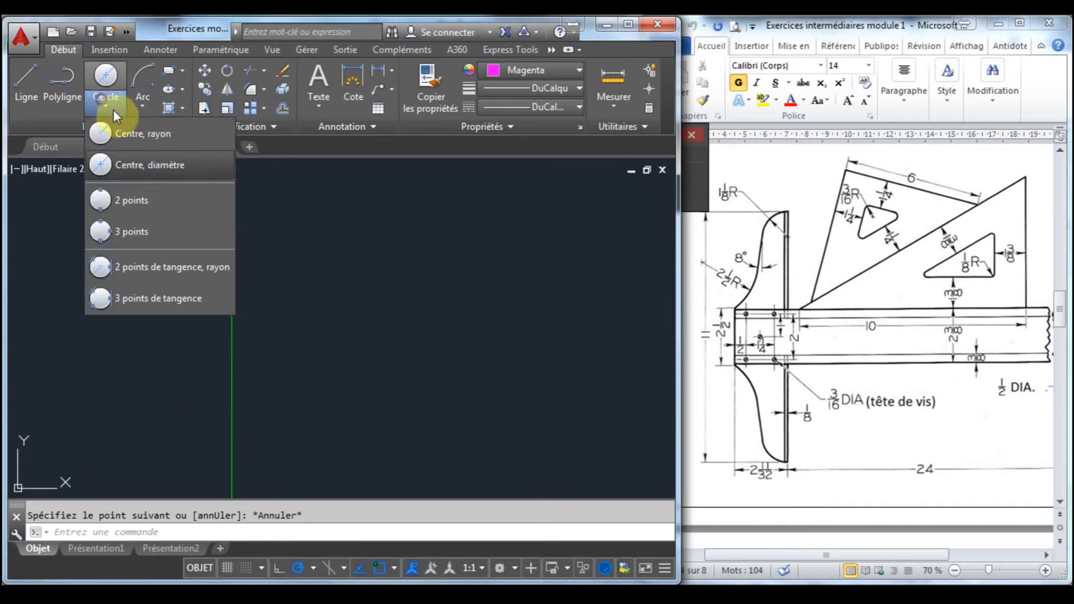
click(134, 135)
click(232, 304)
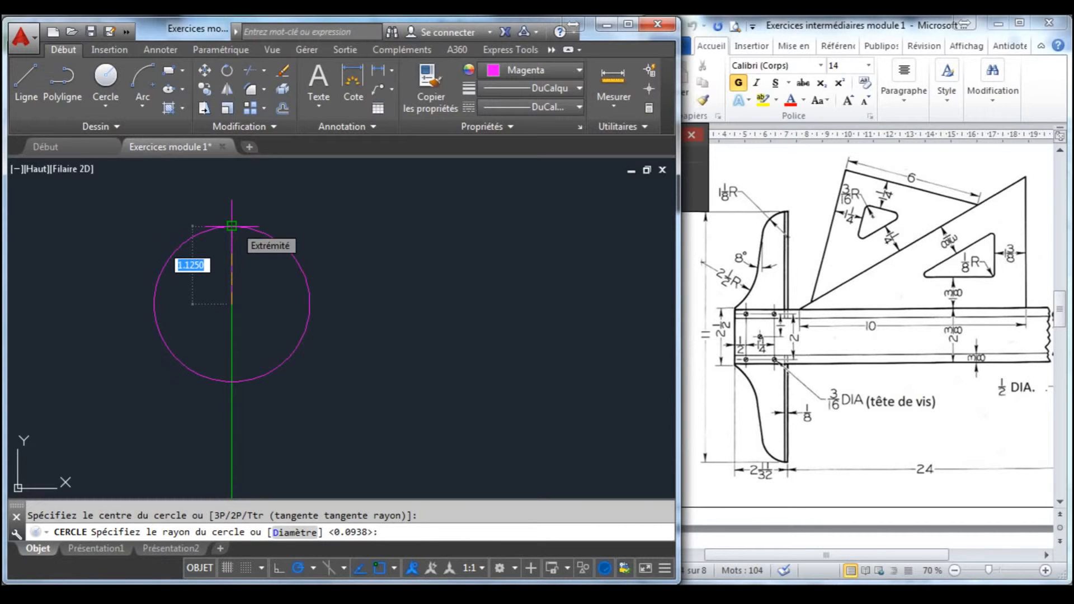
click(232, 225)
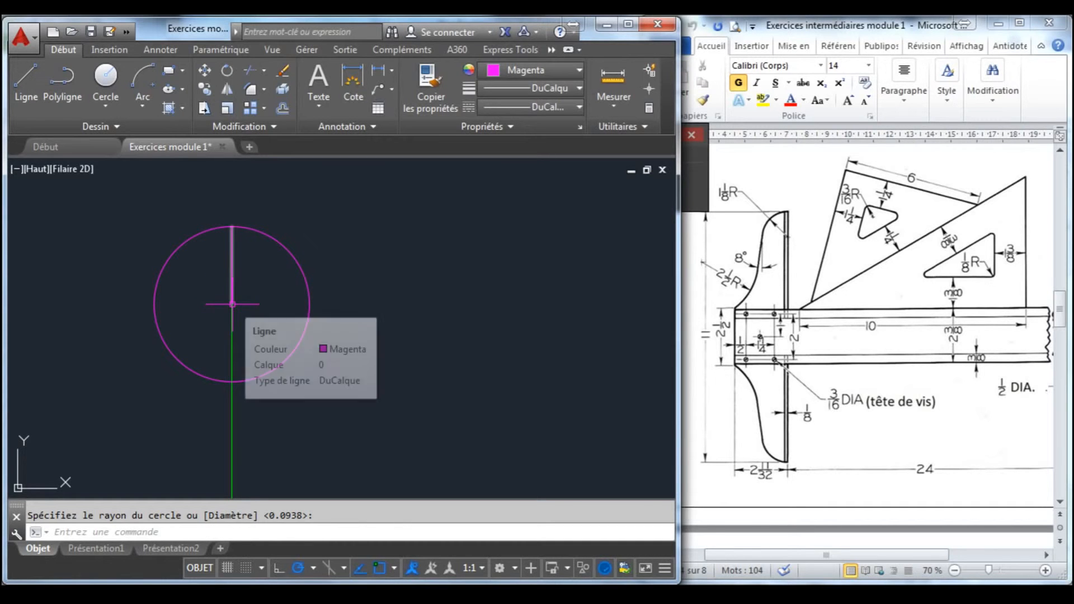
- Change the colour of the head's 1-1/8 radius circle to Vert
click(320, 296)
click(299, 265)
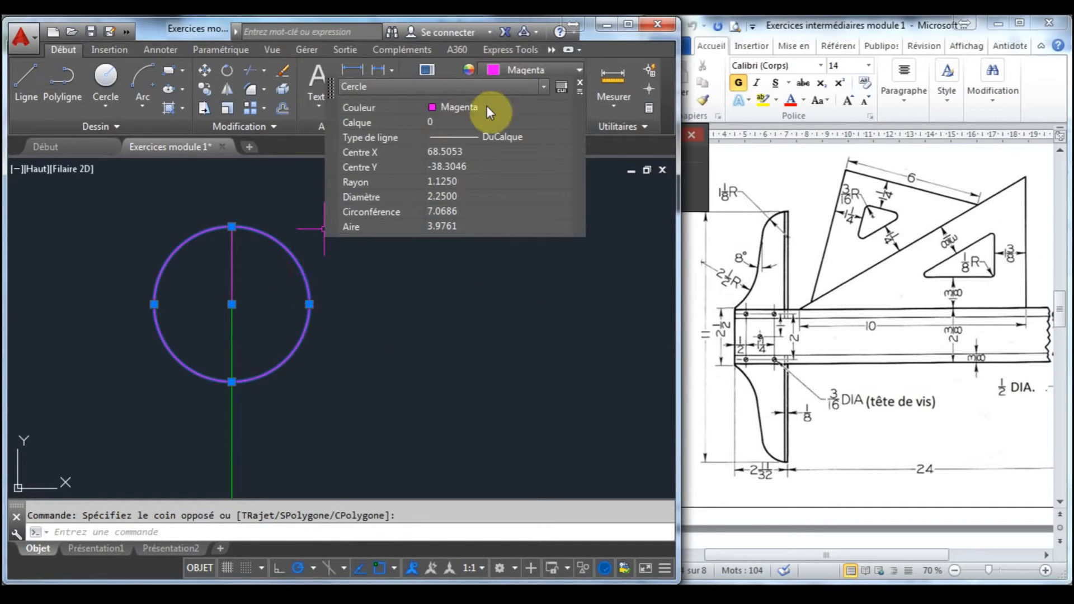
click(564, 107)
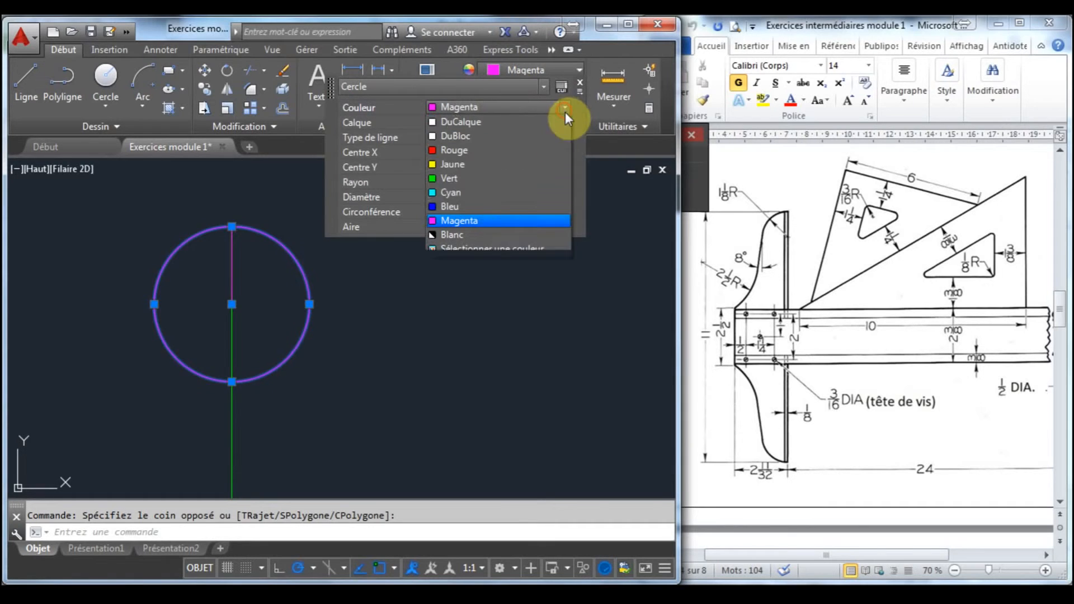
click(502, 179)
key(Escape)
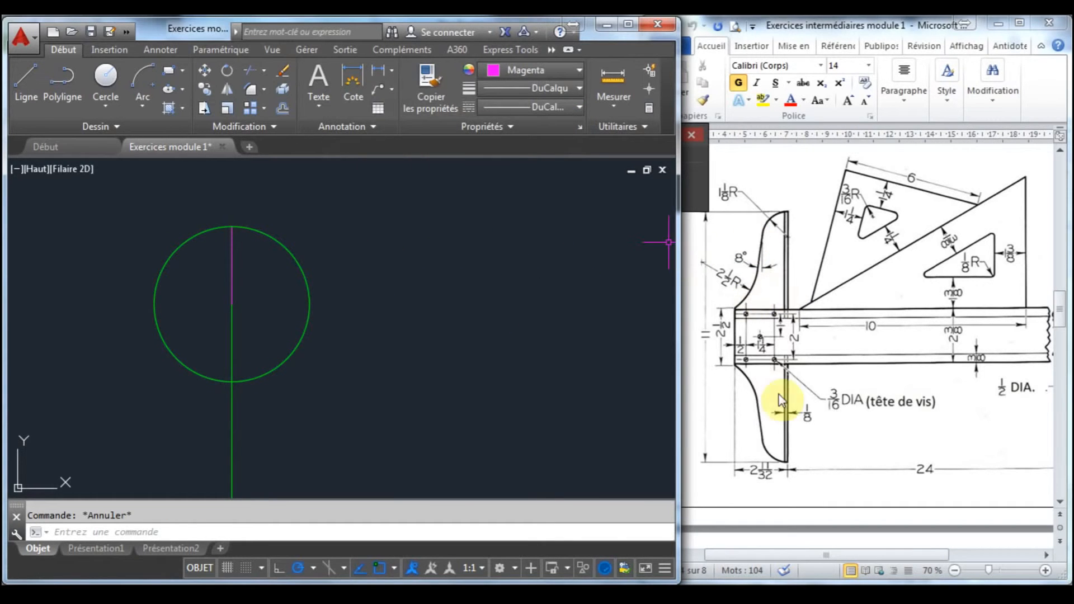
- Enlarge the Word exercise sheet to 90 % and examine the dimensions of the T-square head's curved profile
click(1045, 571)
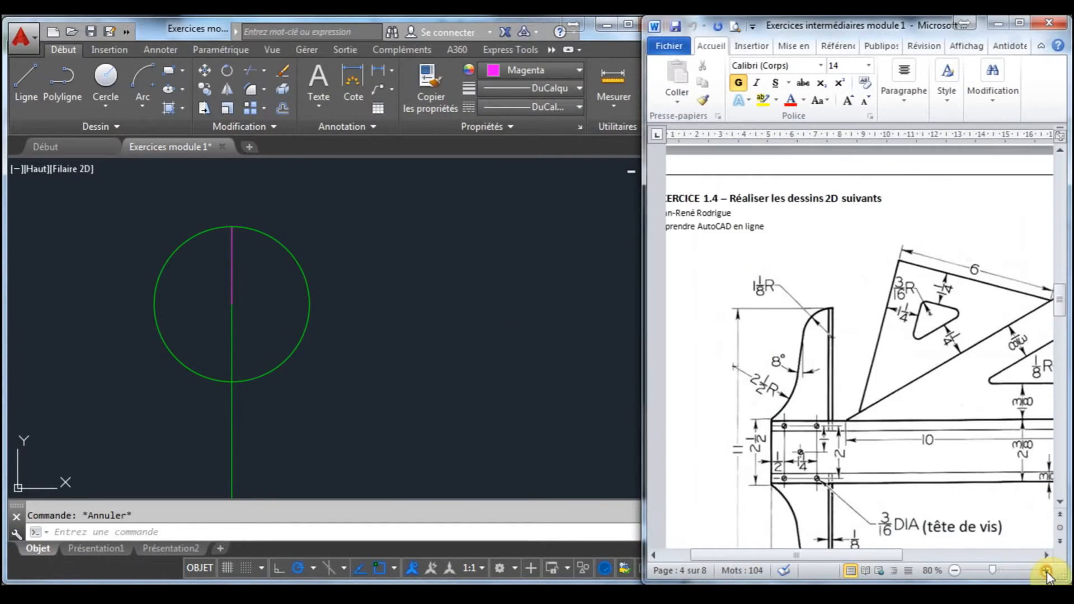
click(1046, 571)
scroll(829, 391, down, 3)
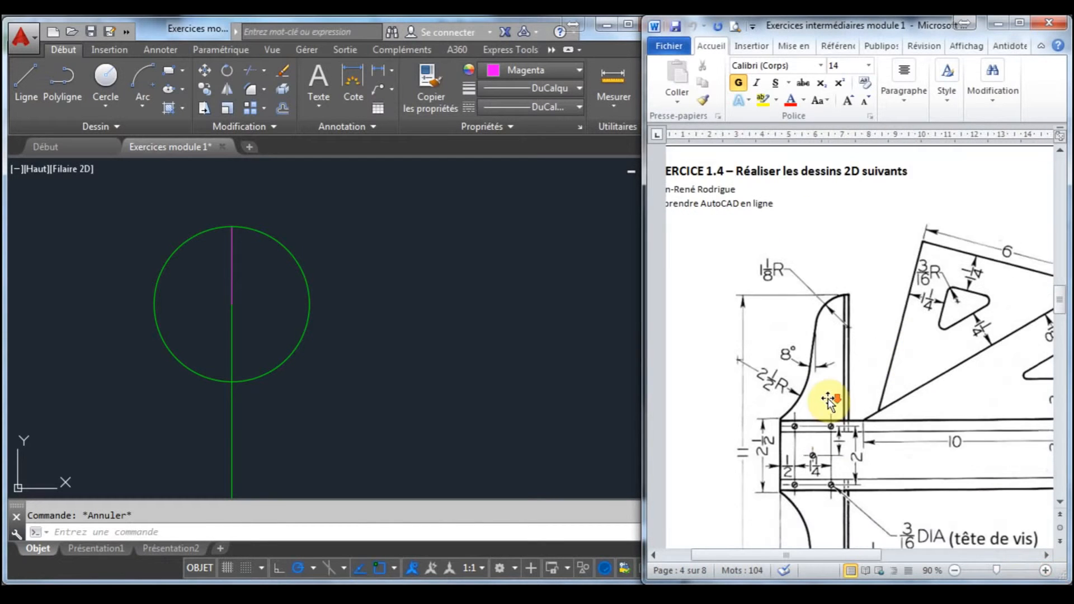
- In AutoCAD, set the current colour to Vert and draw a vertical line about 2.45 long downward from the circle's left quadrant
click(534, 330)
scroll(454, 297, down, 3)
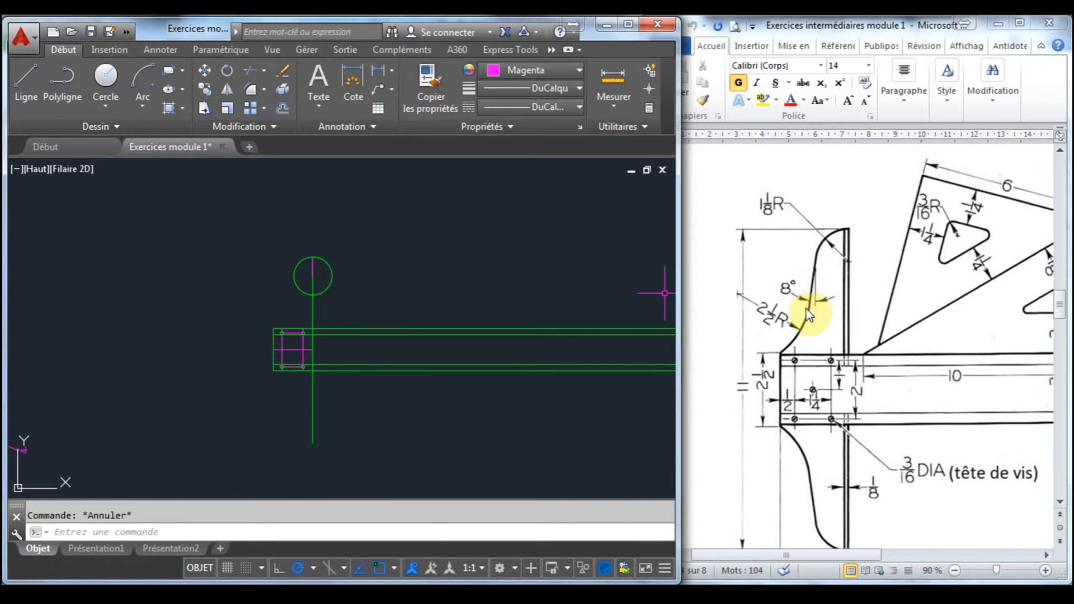
scroll(335, 297, up, 3)
click(542, 68)
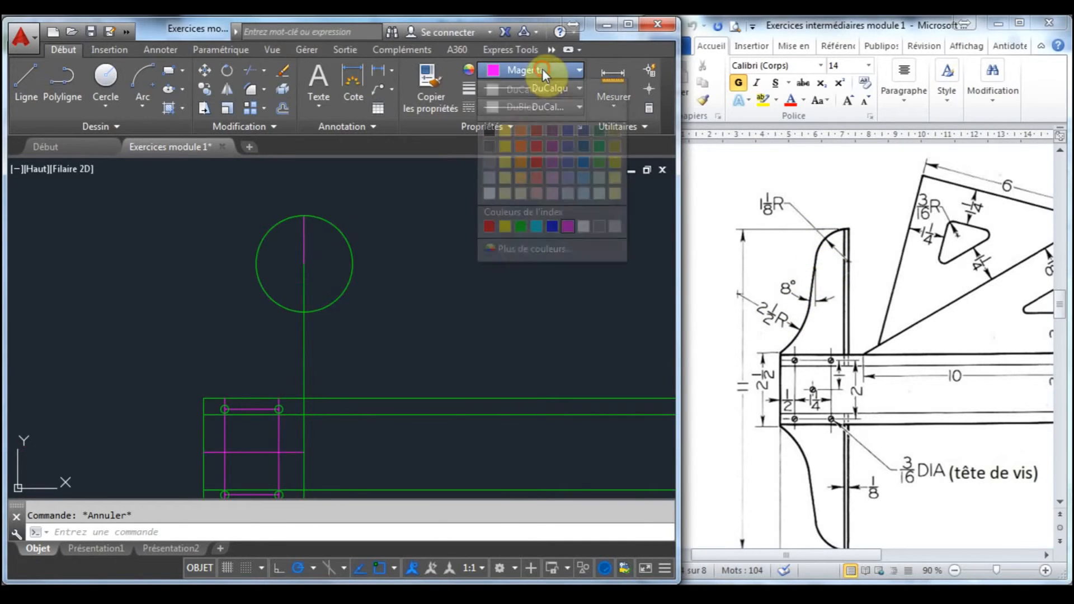
click(517, 226)
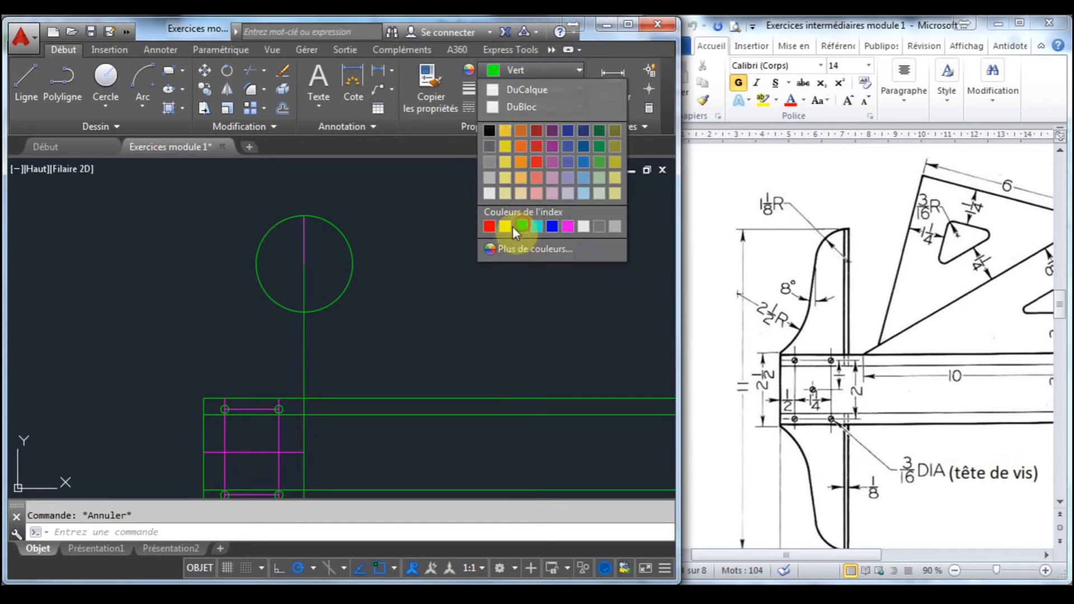
click(35, 83)
scroll(251, 260, up, 2)
click(206, 241)
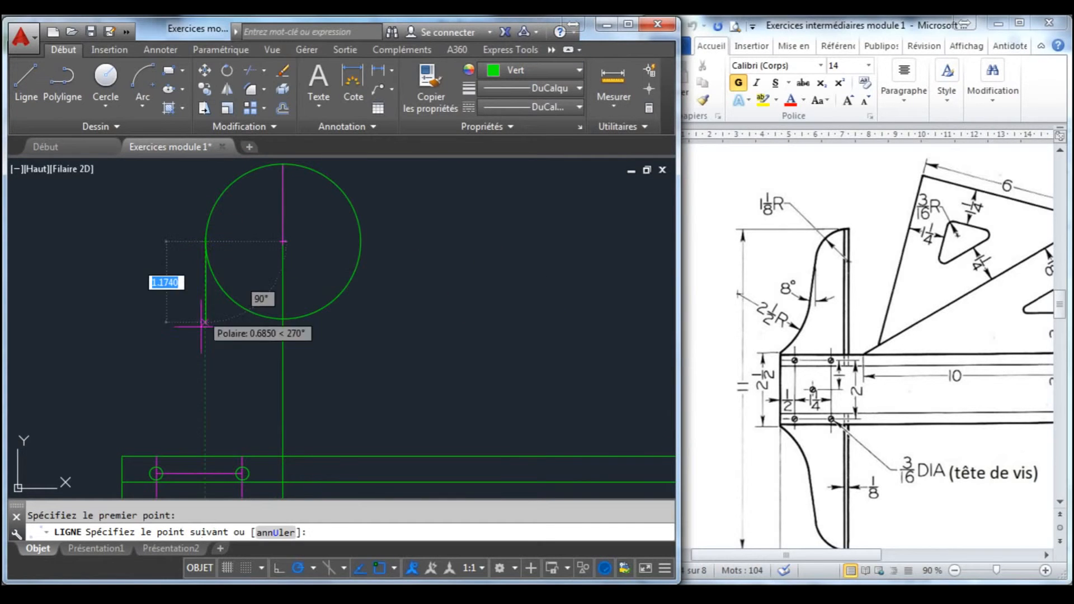
click(205, 411)
key(Escape)
- Rotate the line at the circle's left quadrant by -8° about the circle's centre
middle_drag(213, 385, 317, 396)
click(311, 378)
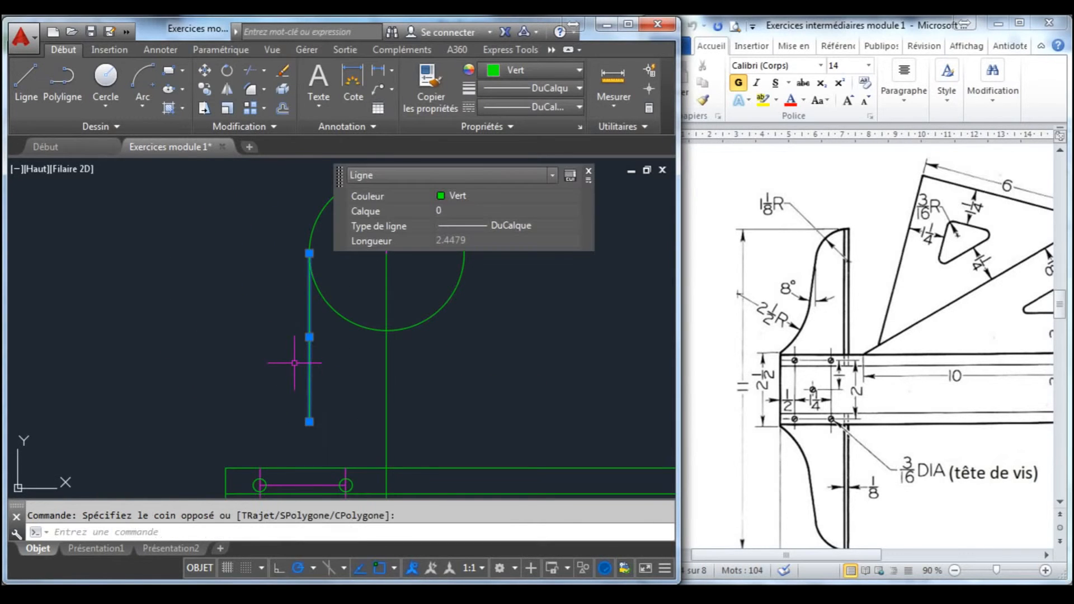
click(225, 71)
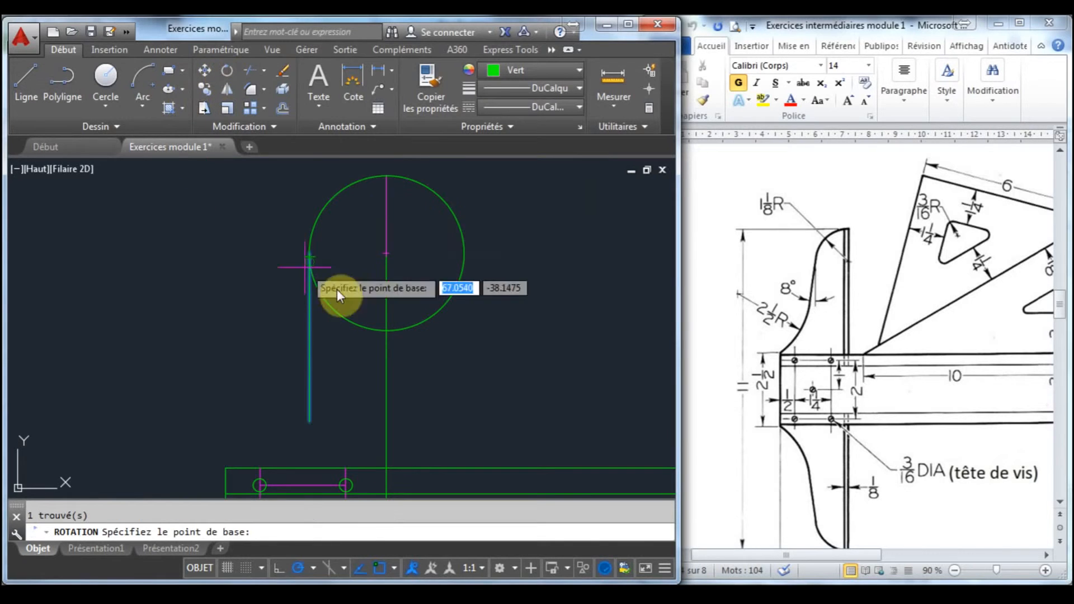
click(386, 252)
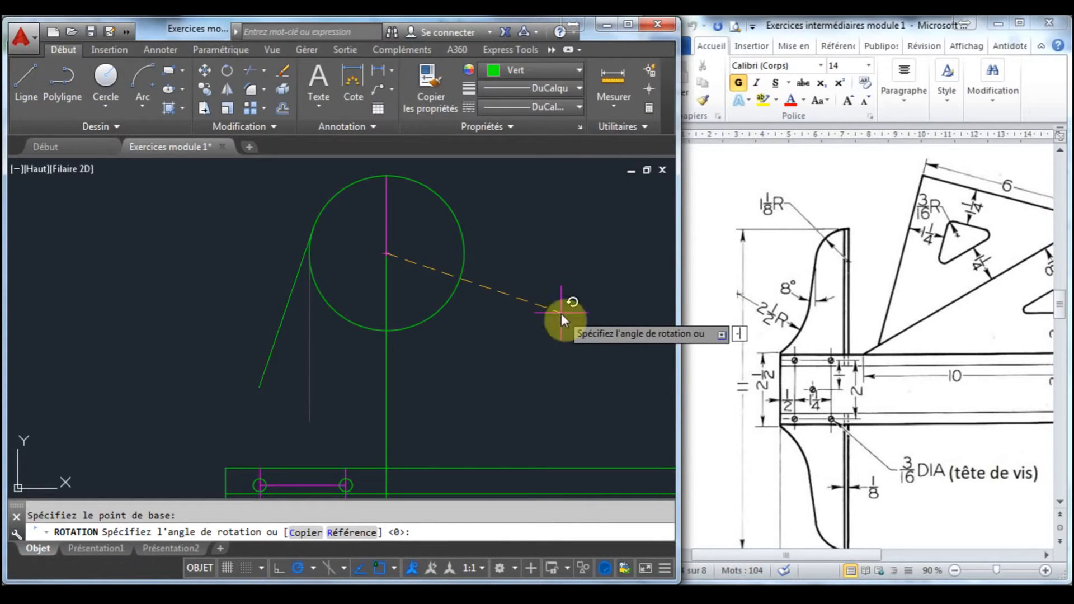
key(Return)
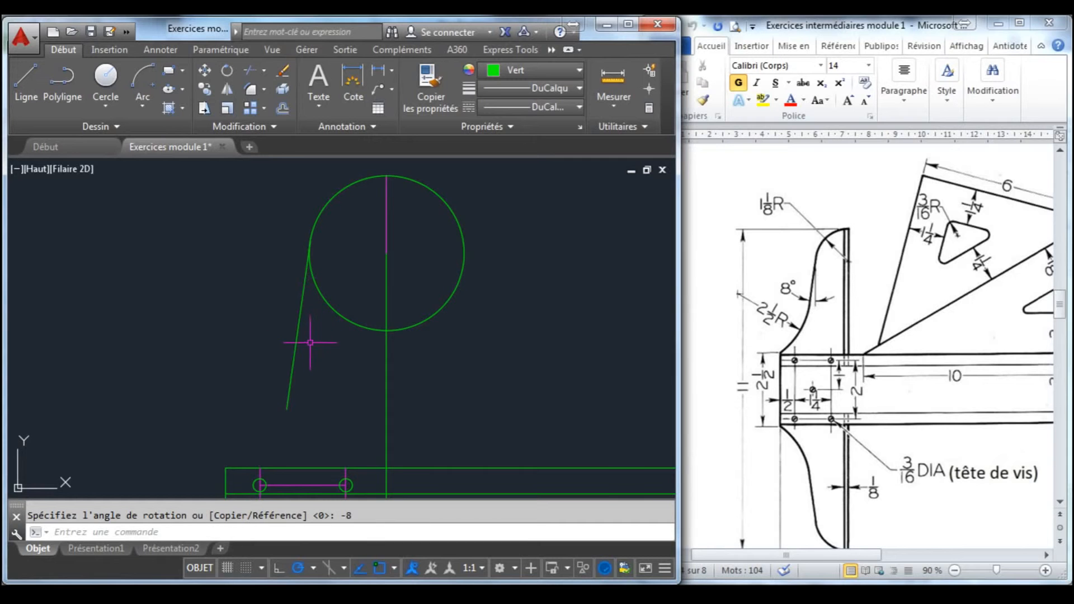
key(Escape)
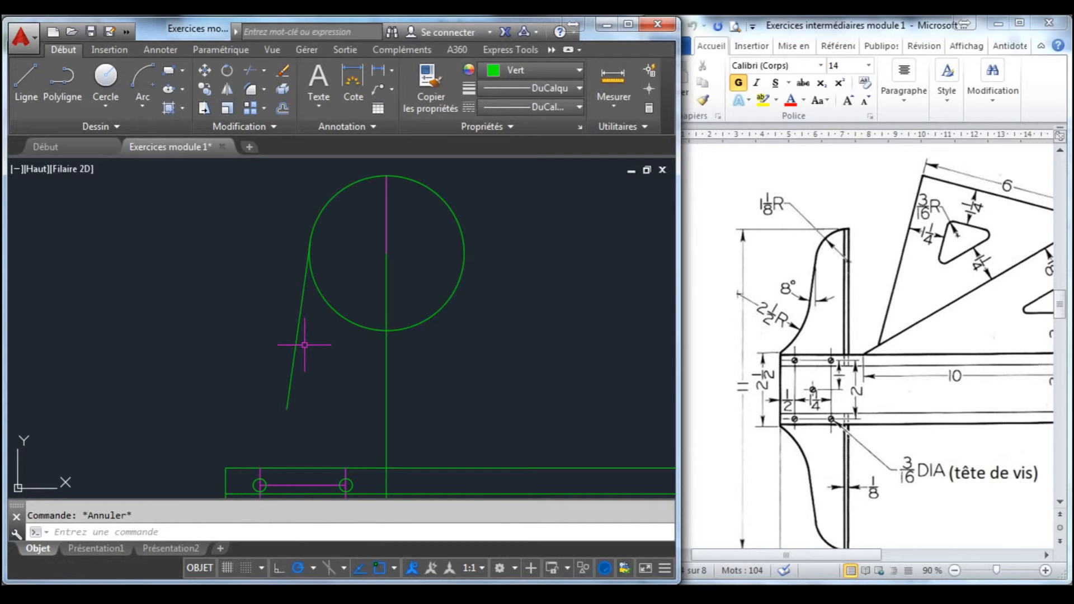
- Trim the 1-1/8 radius circle down to the upper-left arc between the vertical line's top end and the inclined line
mouse_move(314, 343)
middle_down()
mouse_move(319, 293)
mouse_move(297, 288)
mouse_move(295, 329)
mouse_move(337, 228)
mouse_move(325, 252)
middle_up()
scroll(295, 328, down, 3)
scroll(325, 252, up, 1)
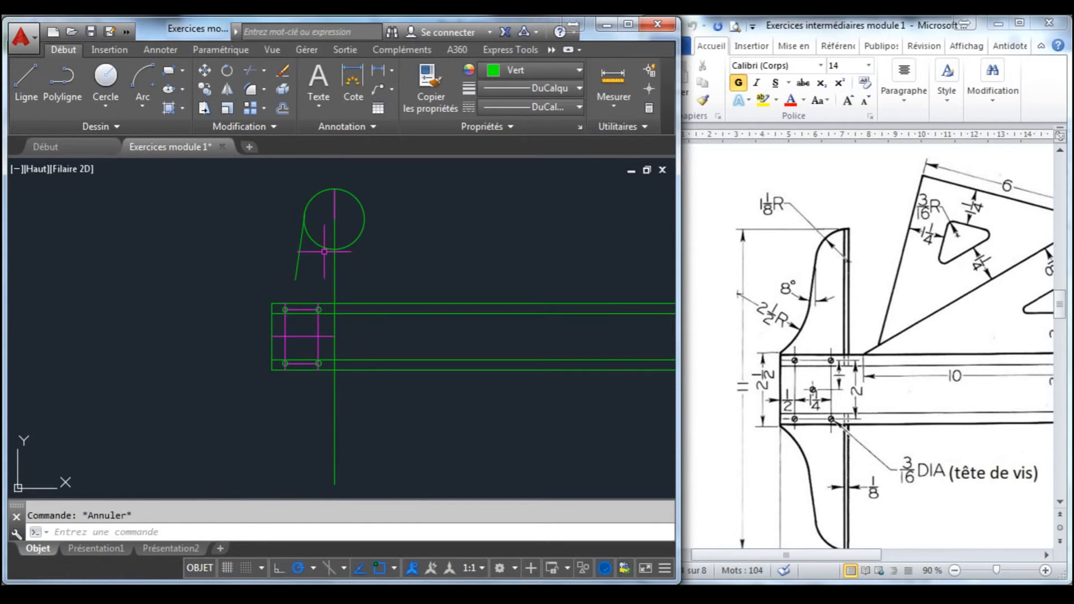
click(246, 70)
key(Return)
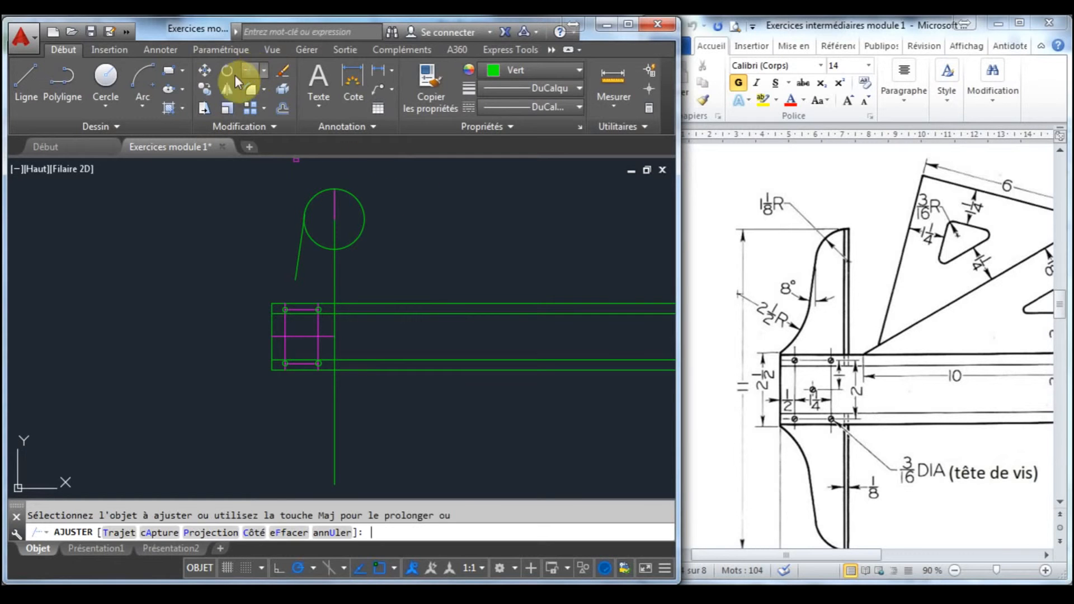
click(355, 199)
click(316, 245)
key(Escape)
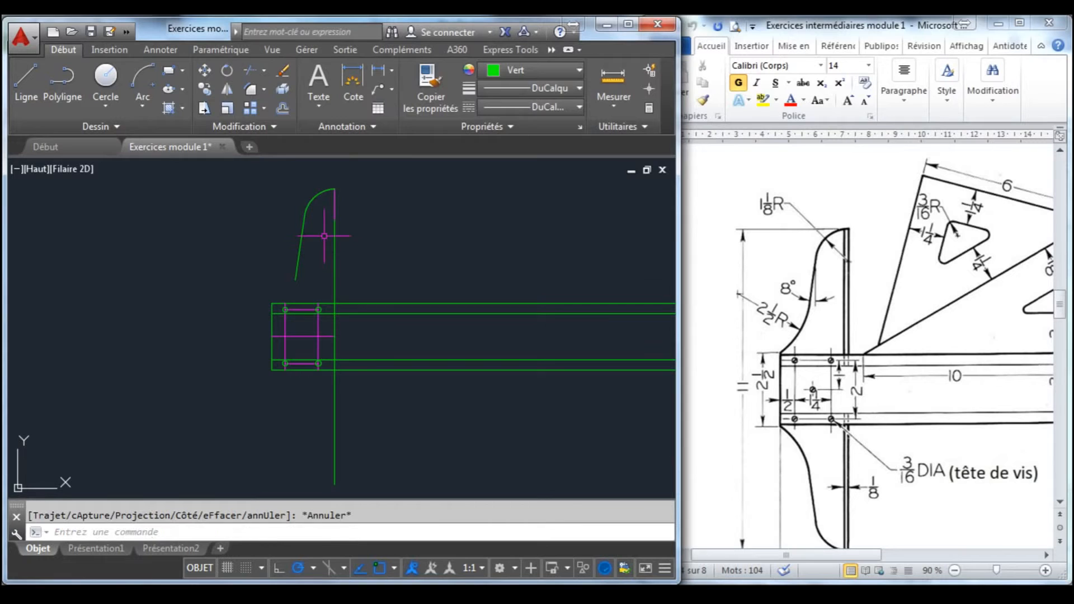
- Delete the short magenta radius line at the top of the T-square head
click(334, 204)
key(Delete)
middle_drag(317, 234, 312, 225)
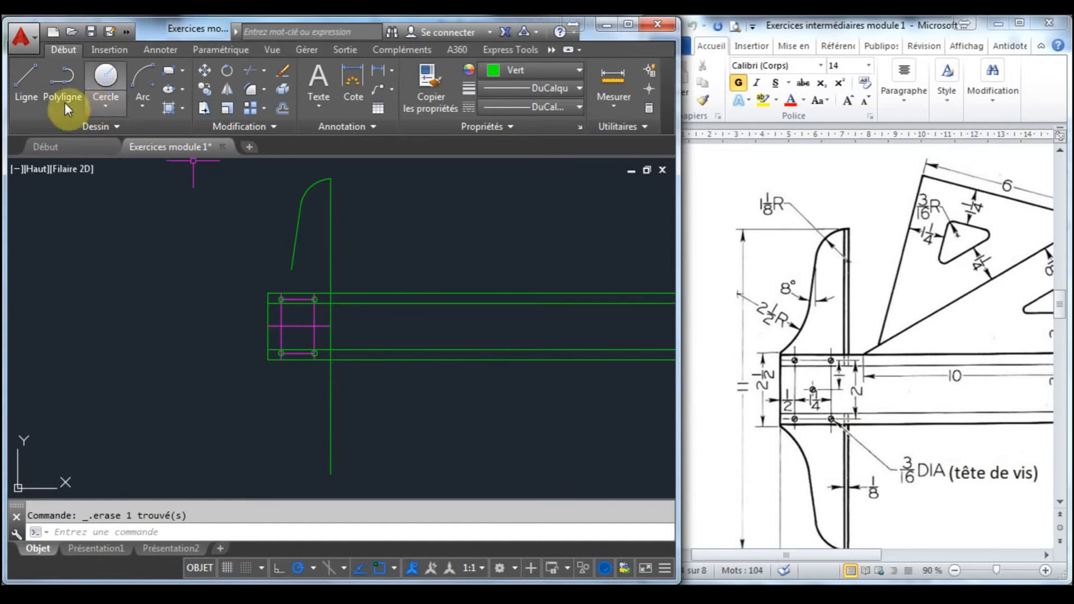
- Copy the upper vertical line of the T-square head 0.125 to the left
scroll(335, 220, up, 2)
middle_drag(336, 220, 333, 264)
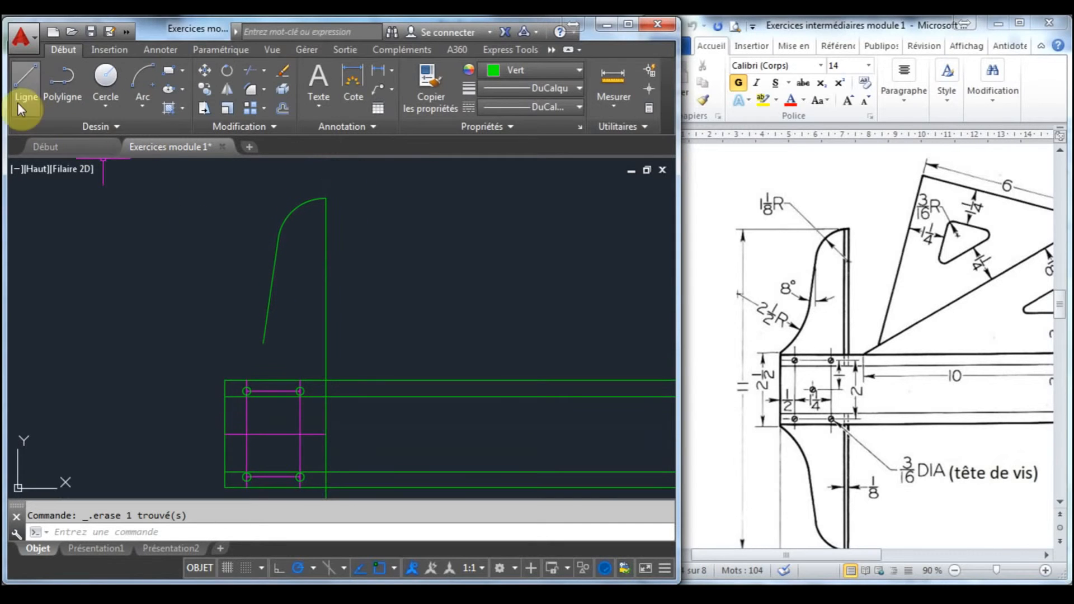
click(327, 248)
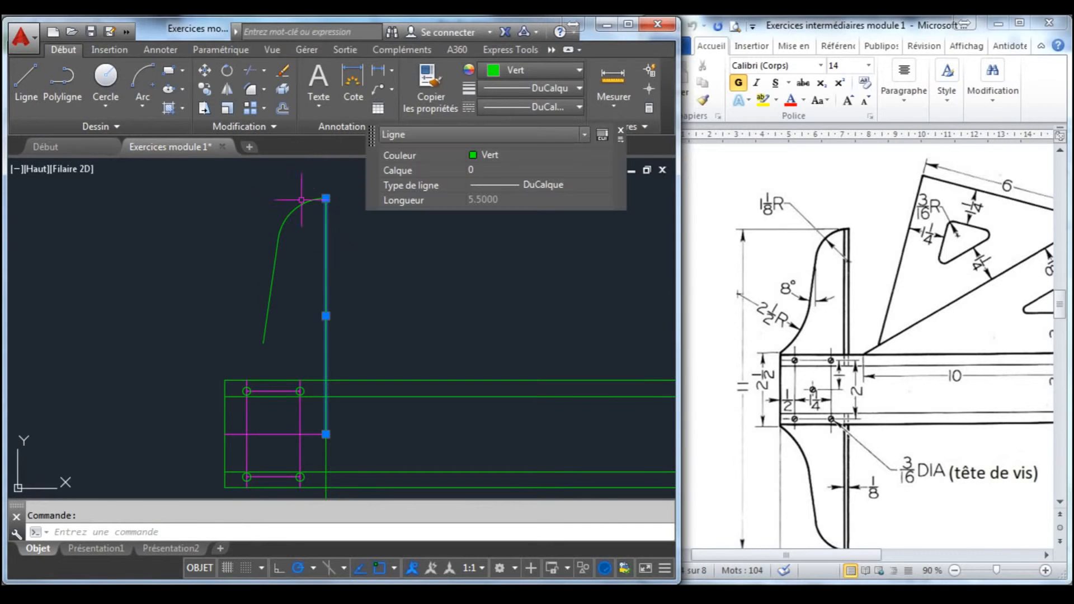
click(204, 90)
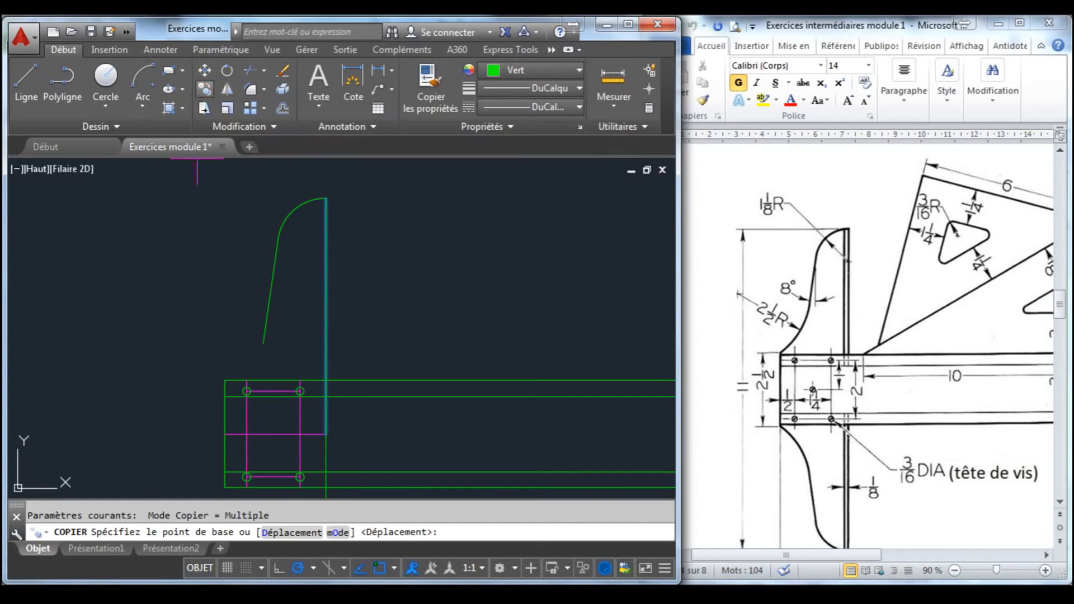
click(428, 254)
text(.125)
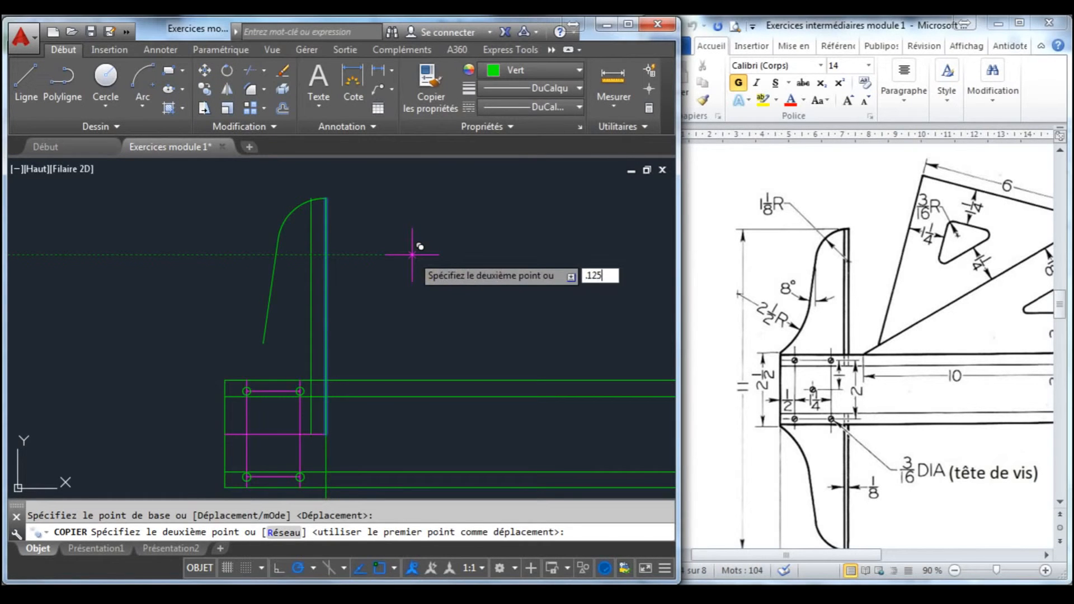
key(Return)
key(Escape)
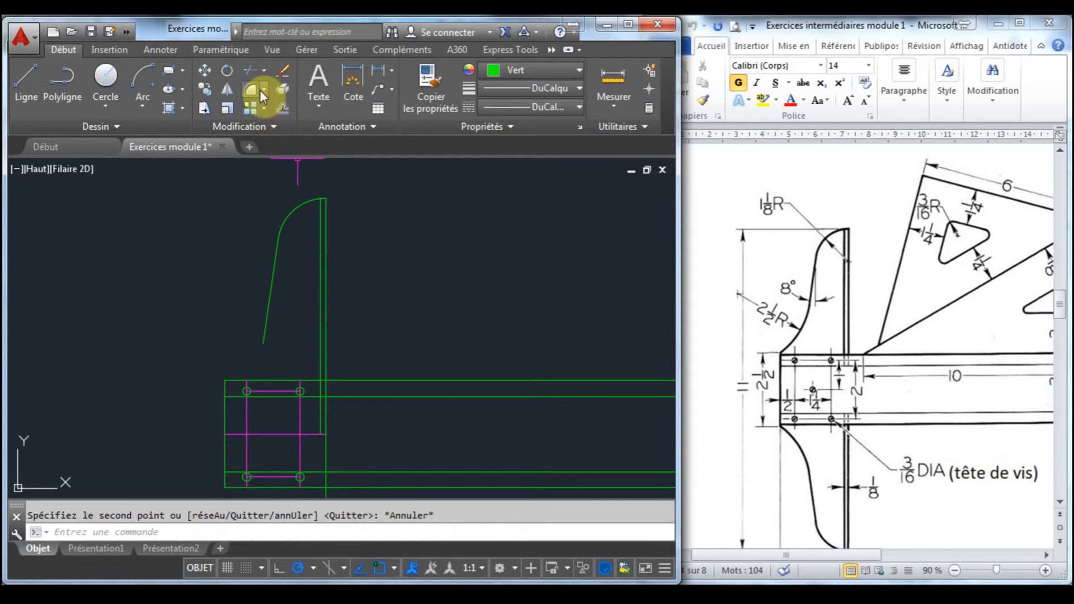
- Trim the copied vertical line to the head's arc and to the upper edge of the T-square blade
click(264, 70)
click(285, 94)
key(Return)
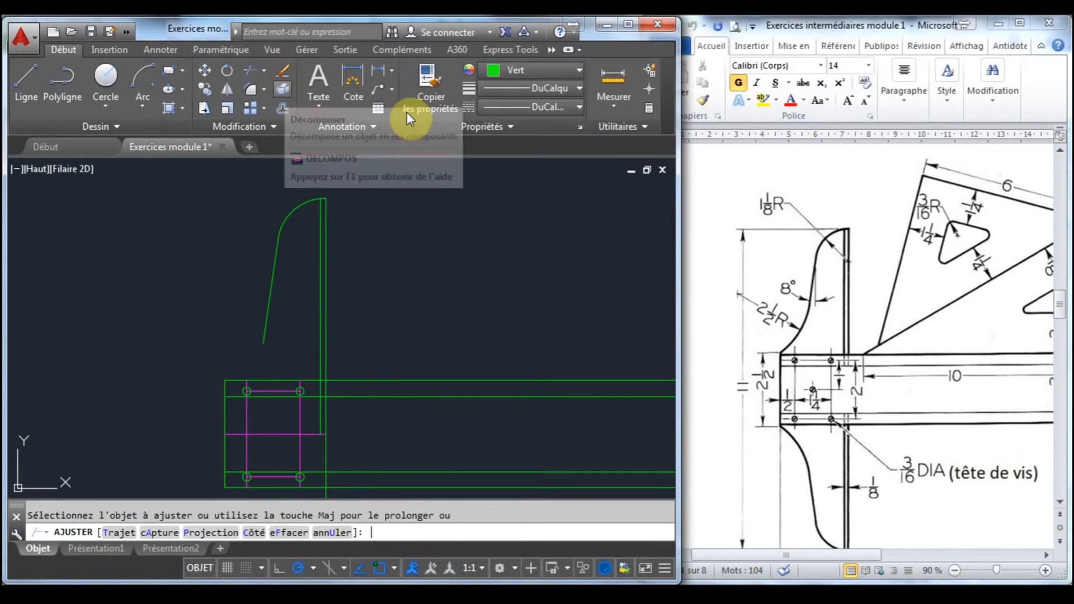
scroll(316, 192, up, 5)
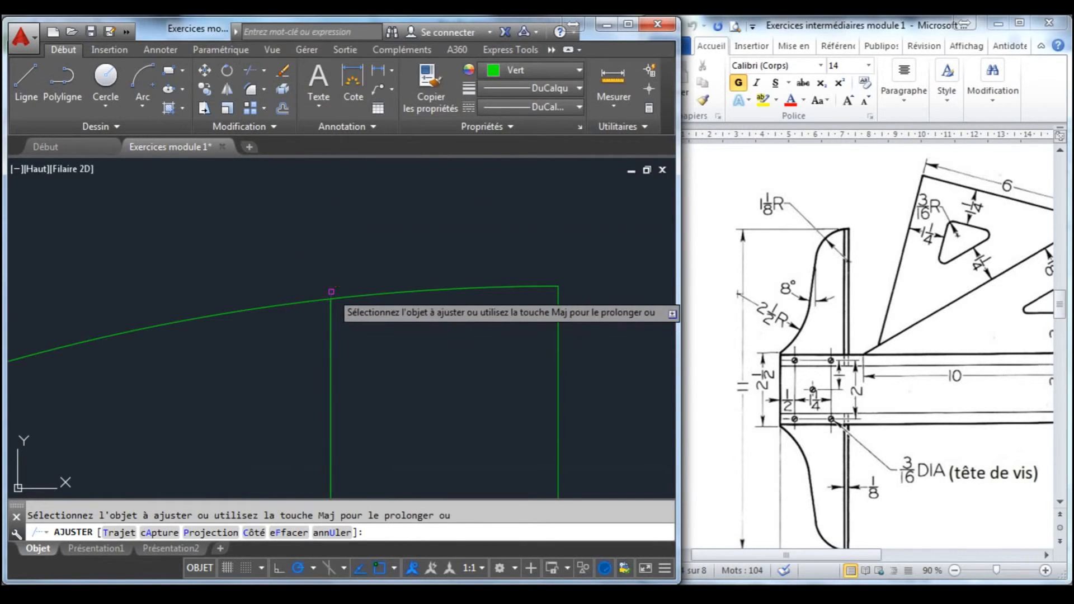
middle_drag(344, 399, 340, 277)
scroll(339, 288, down, 3)
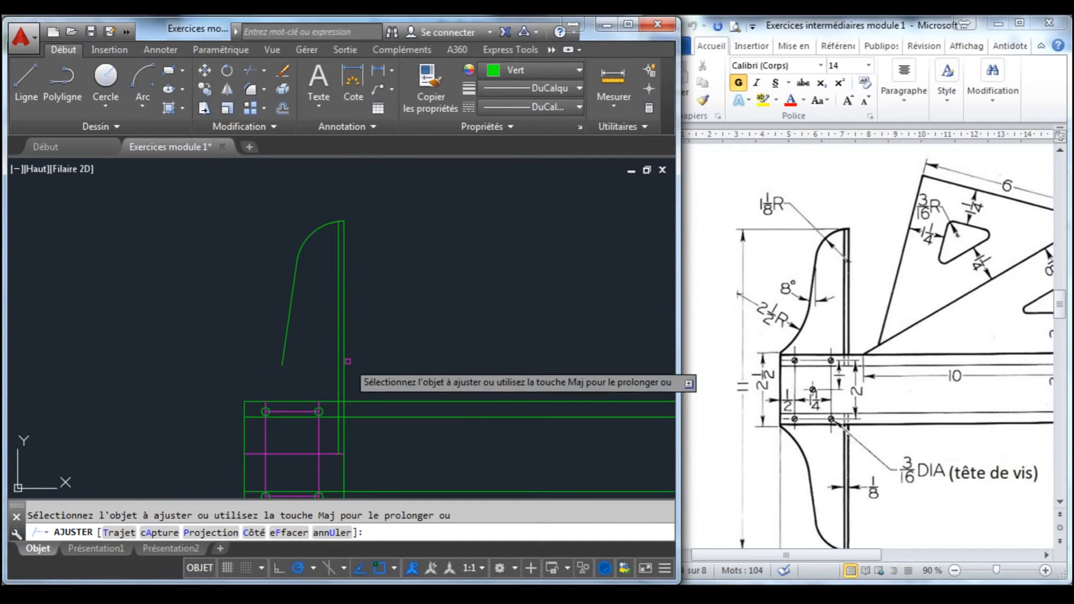
middle_drag(345, 403, 341, 314)
scroll(340, 314, up, 1)
click(331, 358)
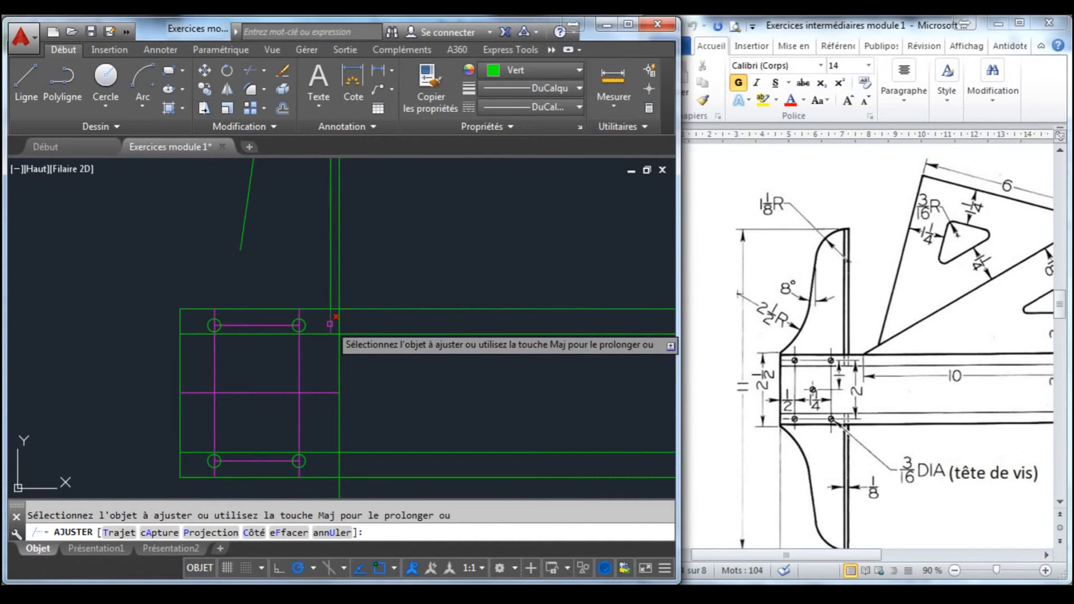
key(Escape)
scroll(384, 281, down, 2)
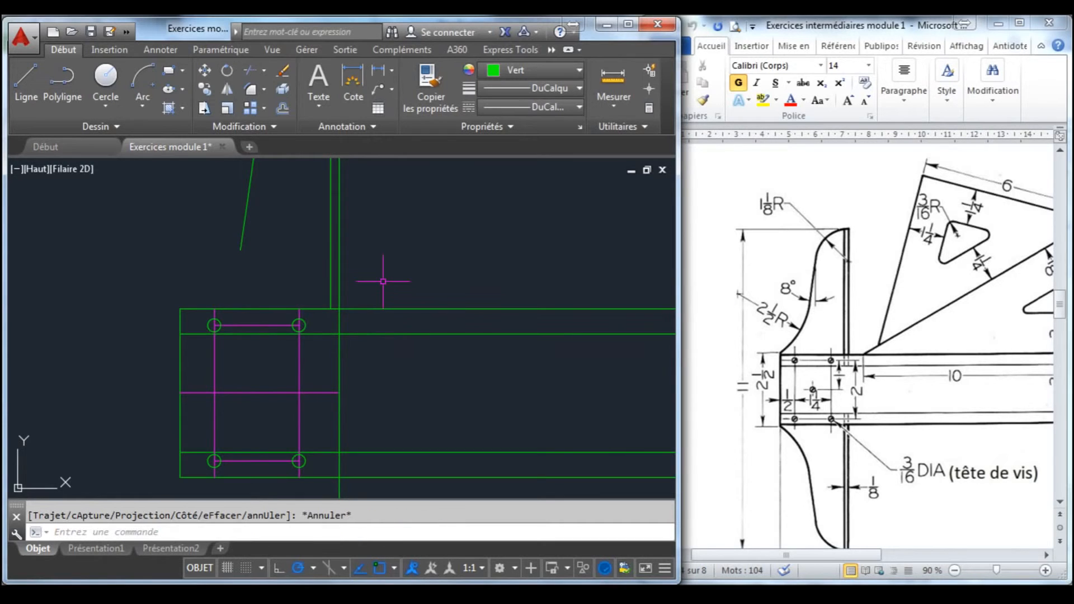
- Mirror the arc, the inclined line and the inner vertical line about the blade's horizontal centre line, keeping the source objects
scroll(384, 282, down, 2)
click(384, 284)
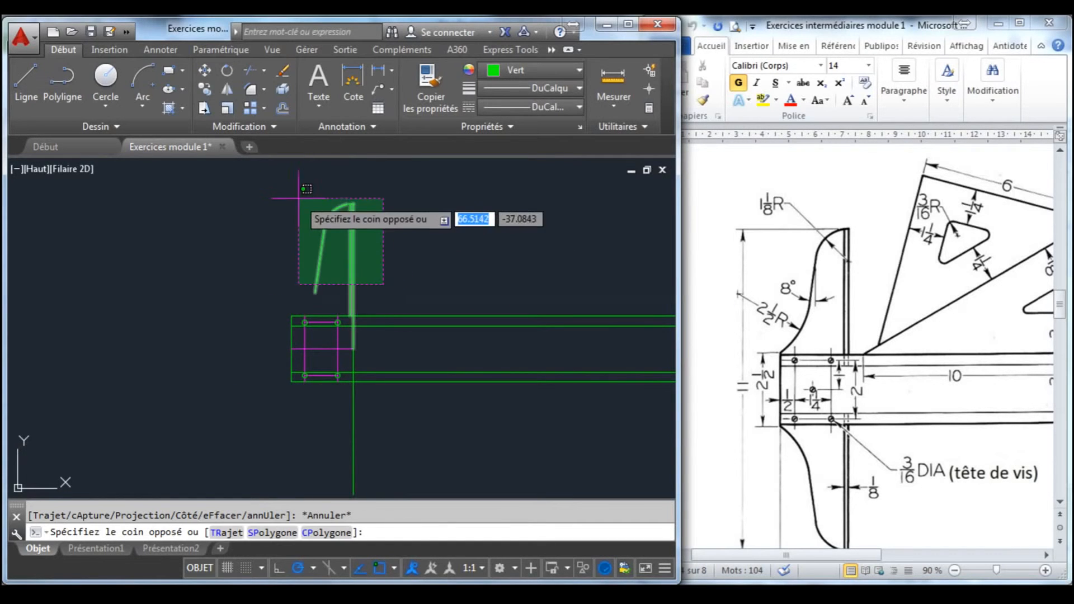
key(Escape)
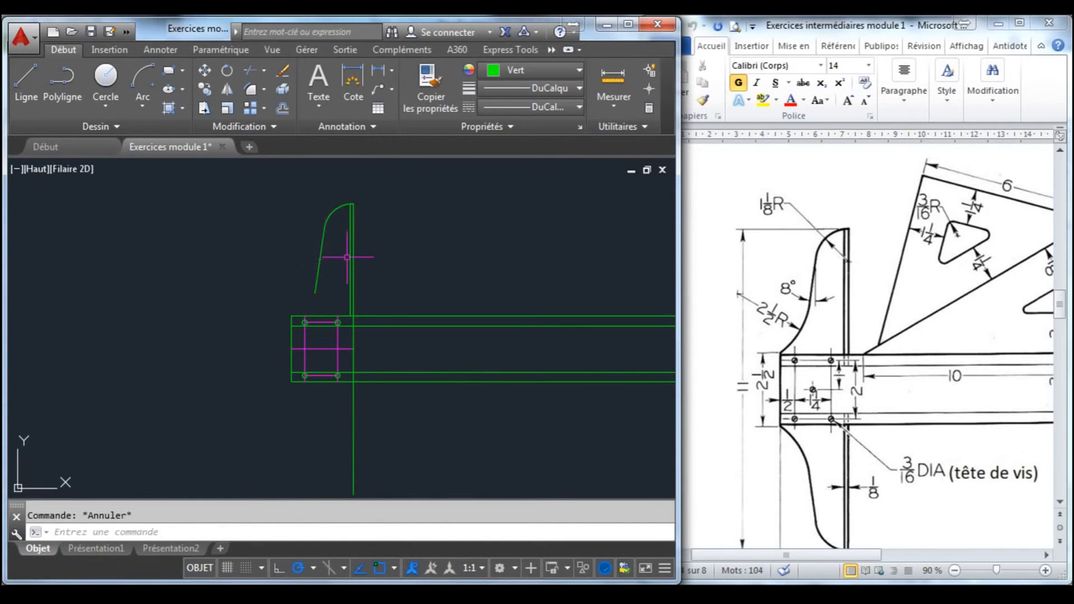
click(350, 252)
click(338, 241)
click(302, 224)
scroll(302, 224, up, 2)
middle_drag(342, 278, 328, 233)
click(227, 88)
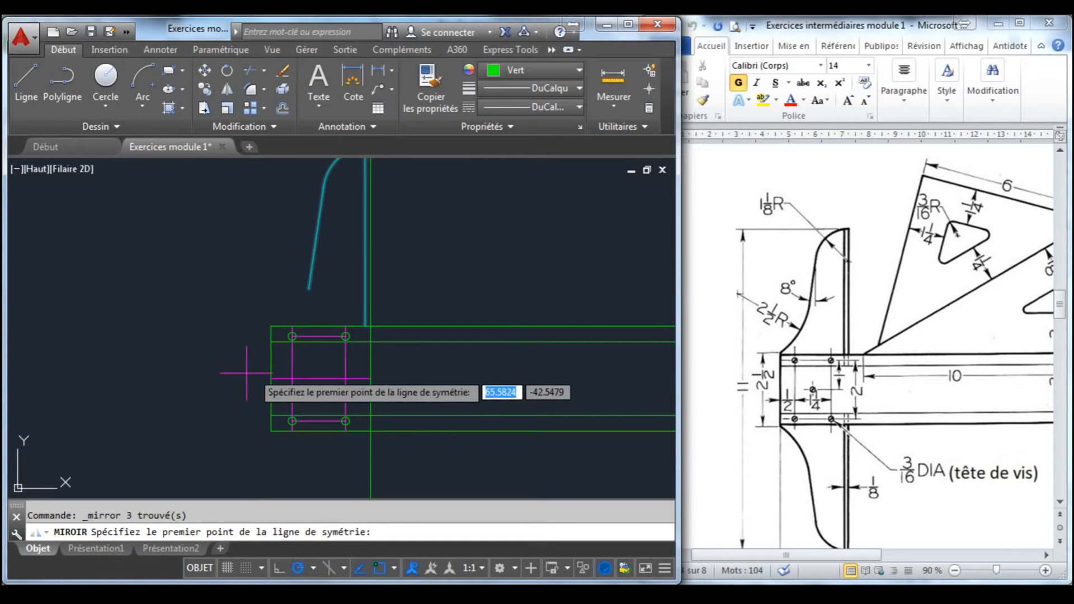
click(271, 379)
click(183, 386)
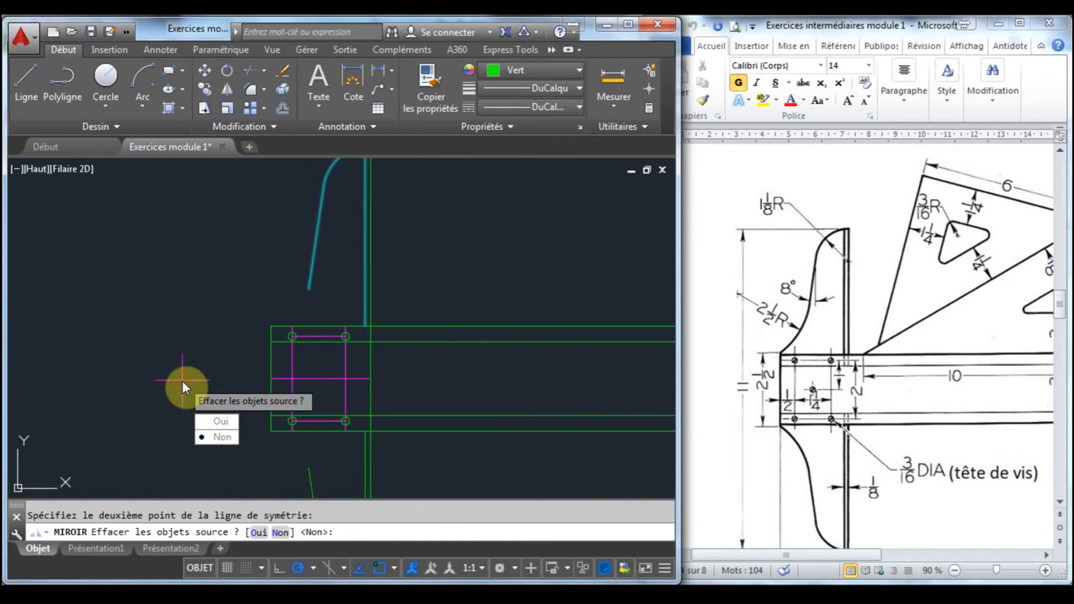
click(219, 437)
scroll(184, 291, down, 3)
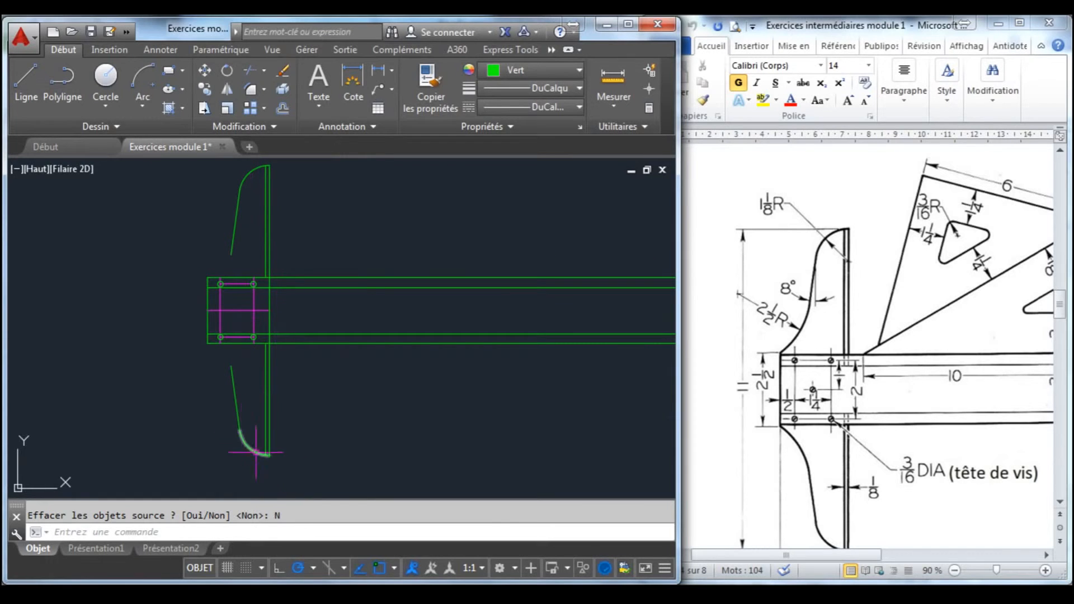
click(780, 347)
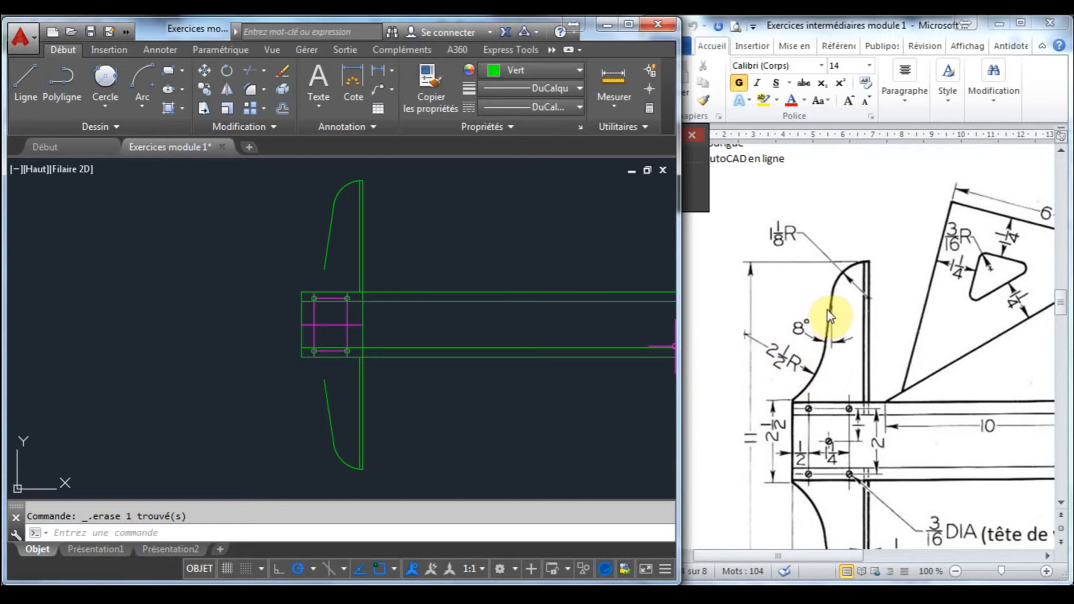
scroll(285, 280, up, 3)
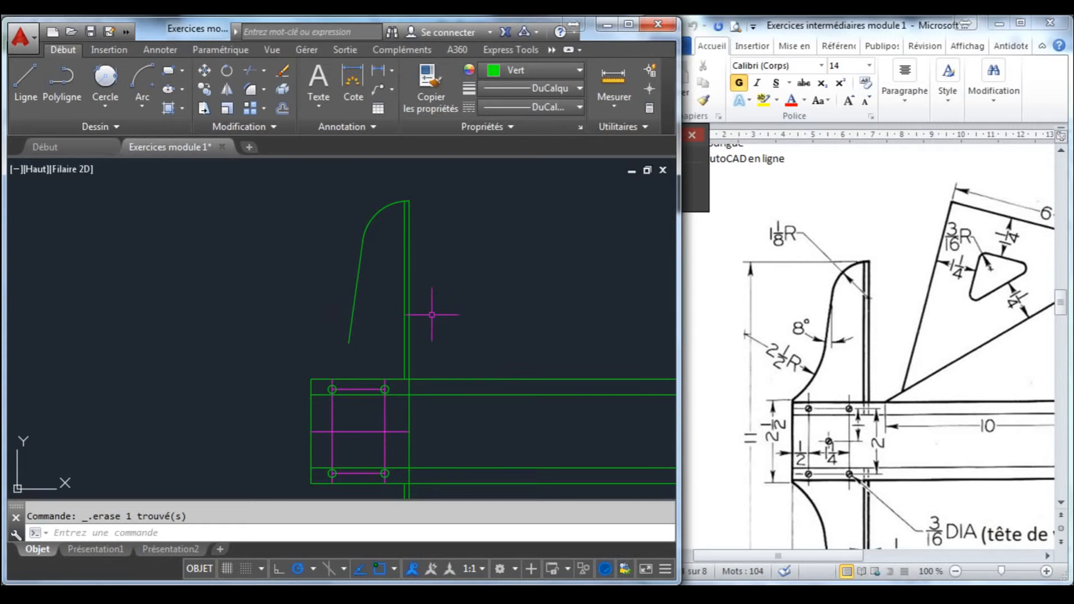
click(358, 270)
scroll(352, 271, up, 2)
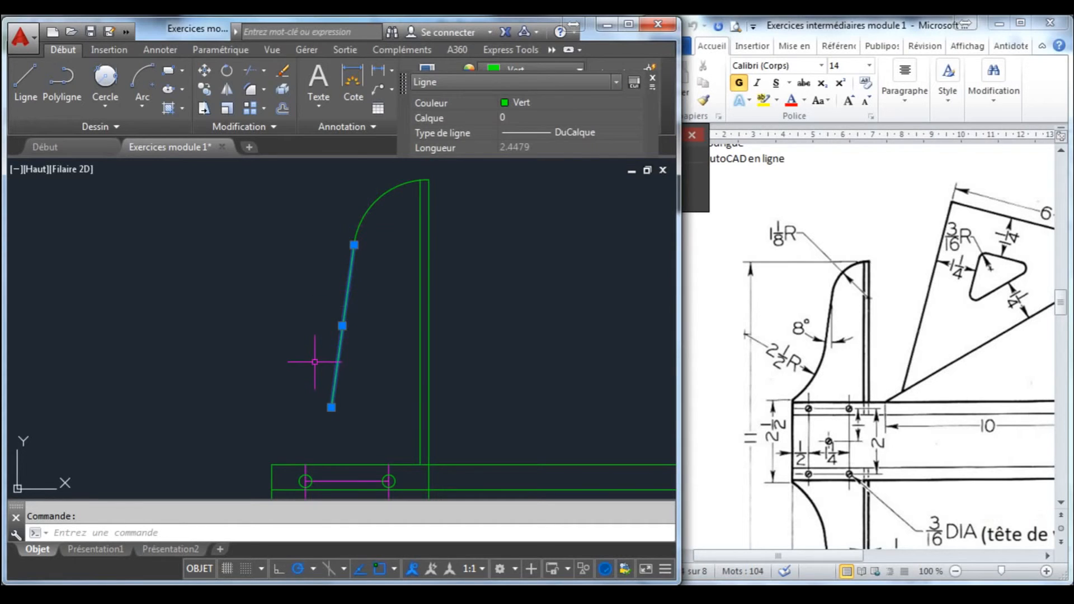
key(Escape)
click(22, 84)
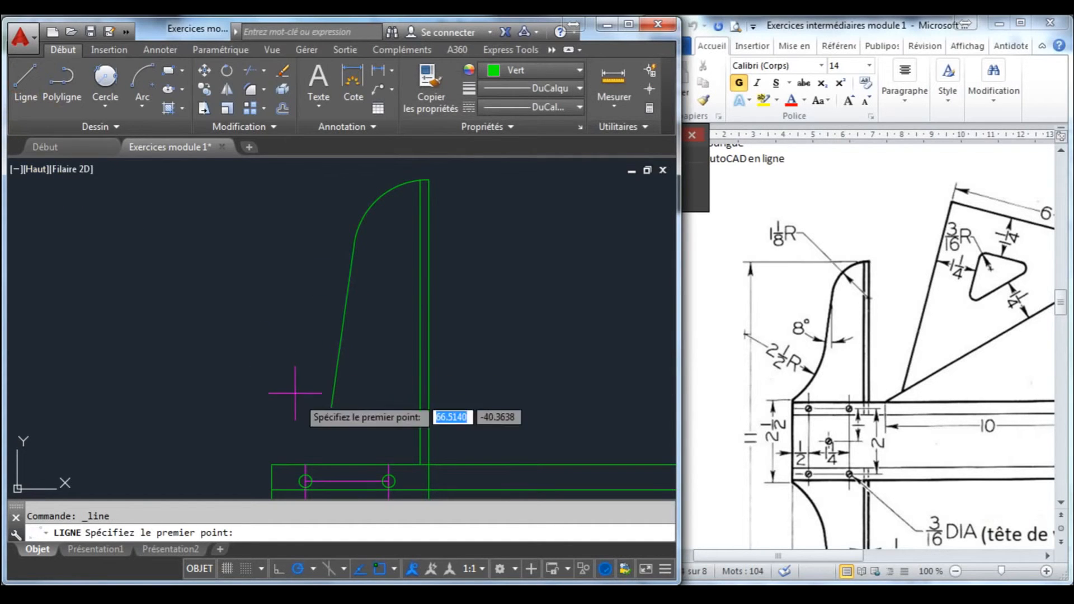
key(Escape)
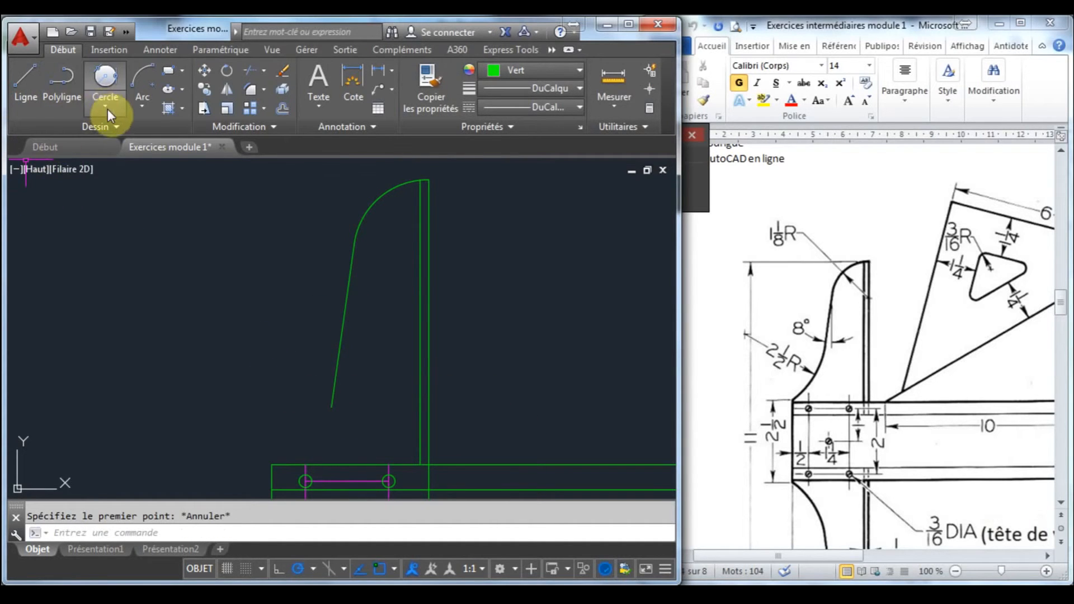
click(108, 109)
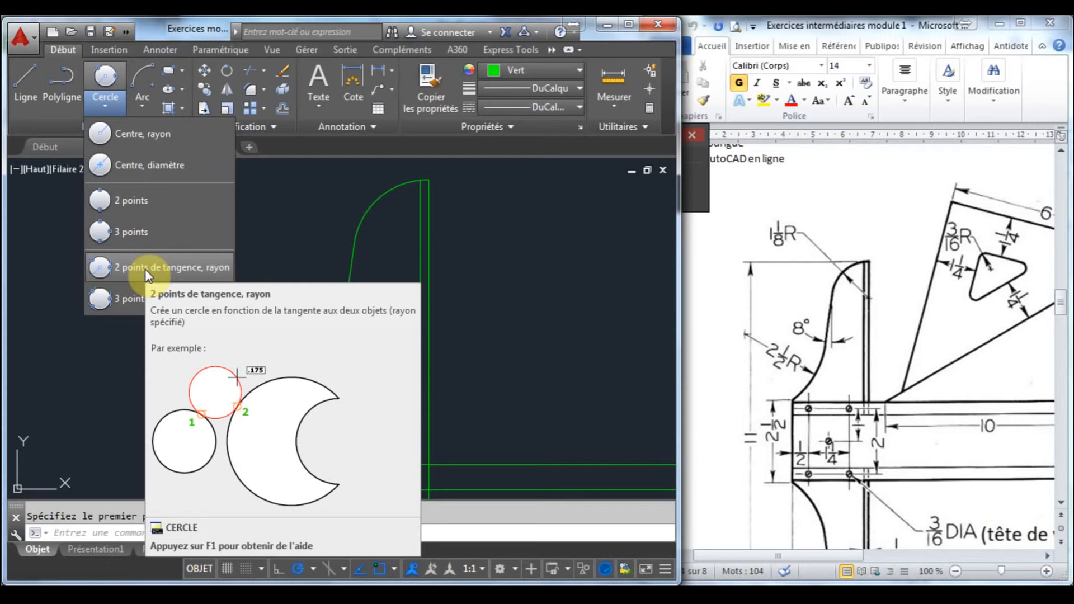
key(Escape)
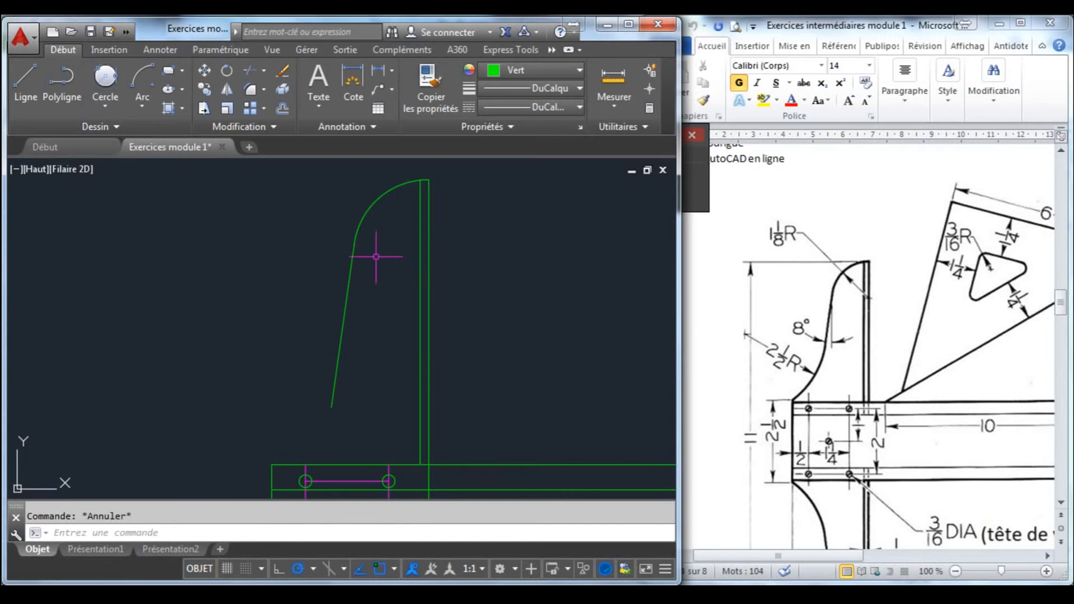
click(25, 87)
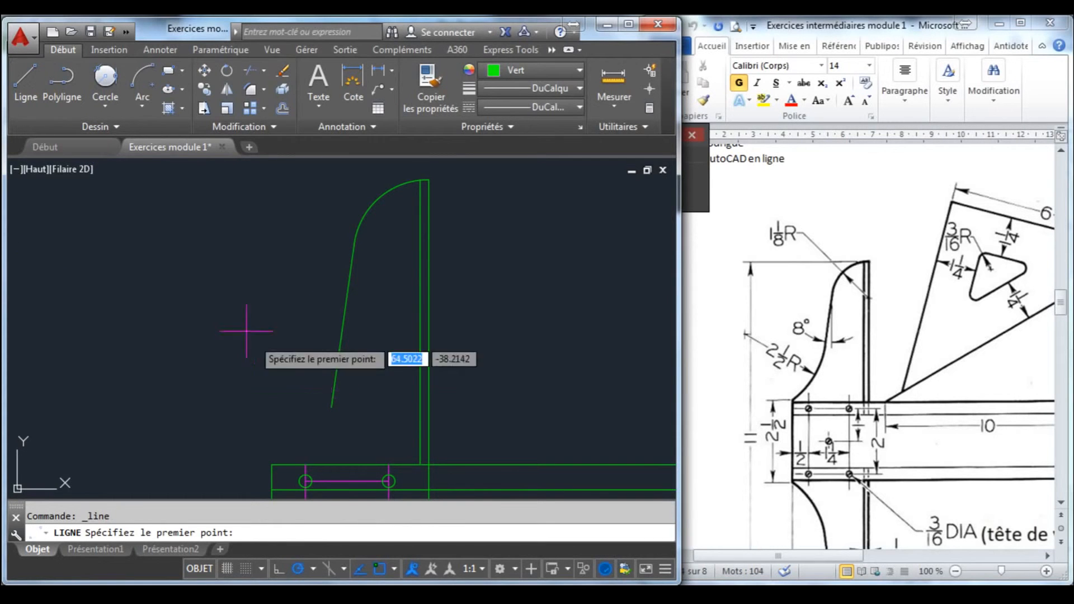
click(332, 407)
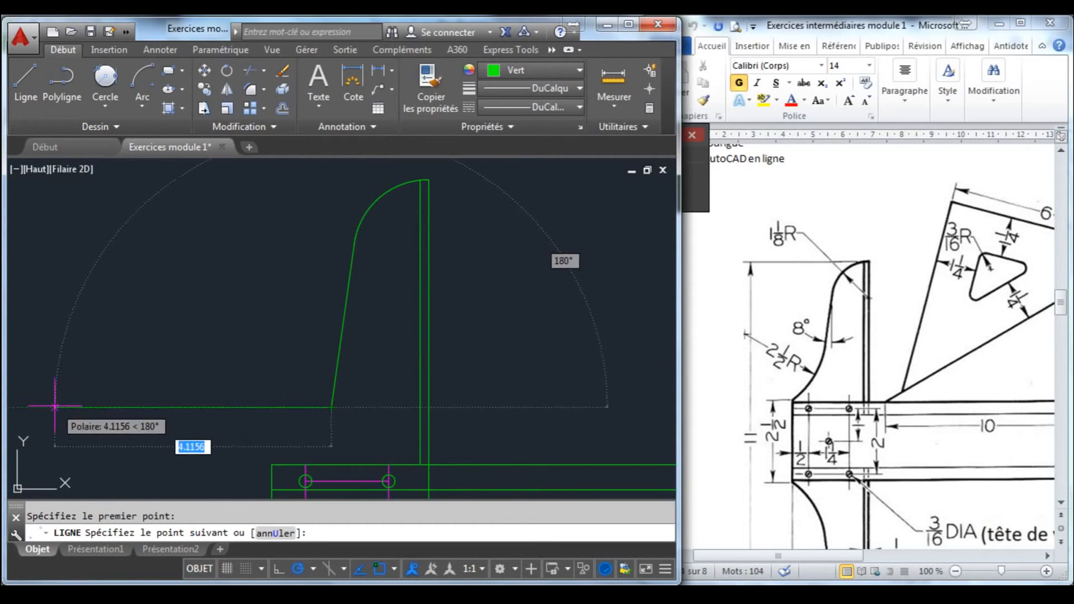
key(Escape)
- Set the current colour to Magenta and draw a horizontal construction line leftward from the lower end of the upper inclined line
click(529, 70)
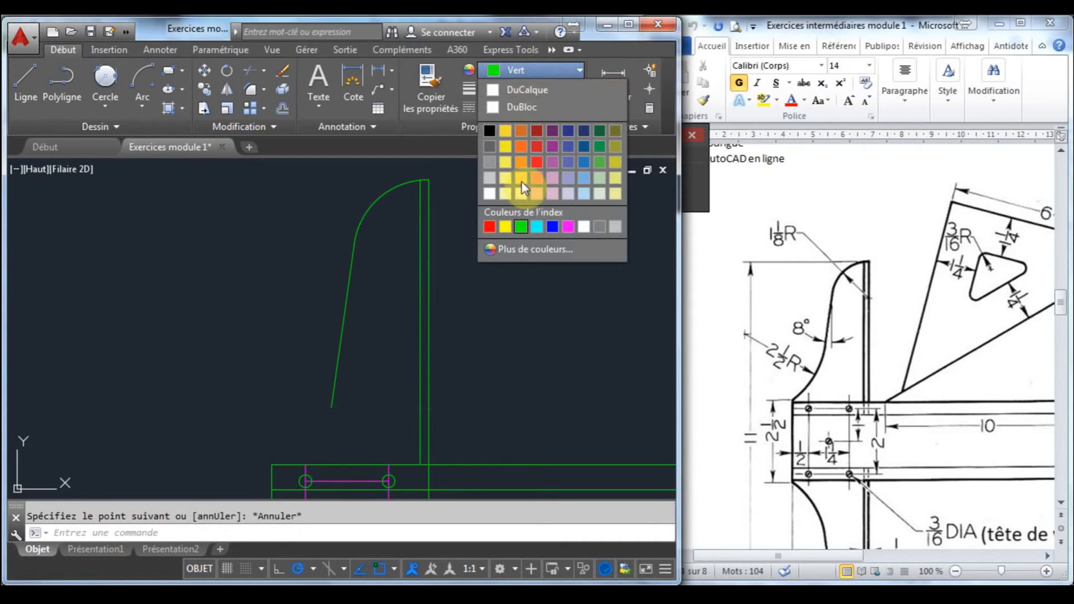
click(559, 226)
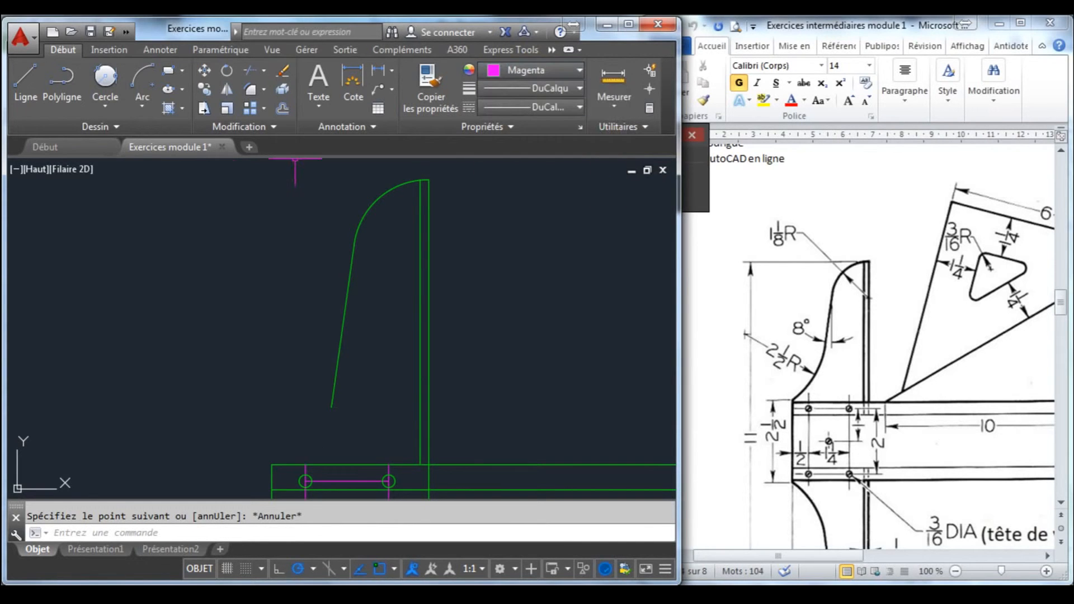
click(26, 87)
click(332, 408)
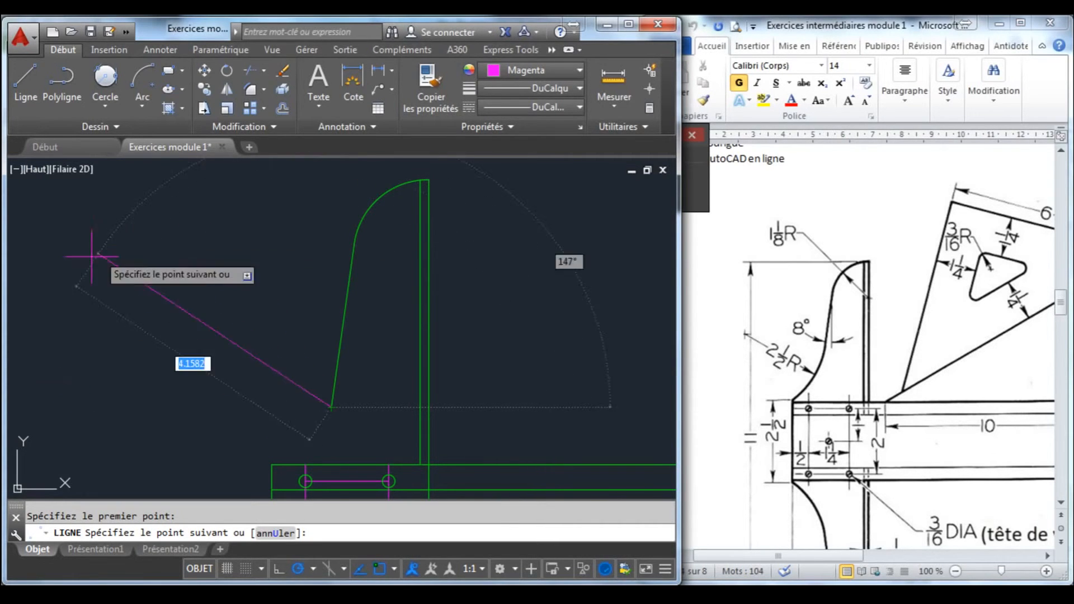
click(90, 408)
key(Escape)
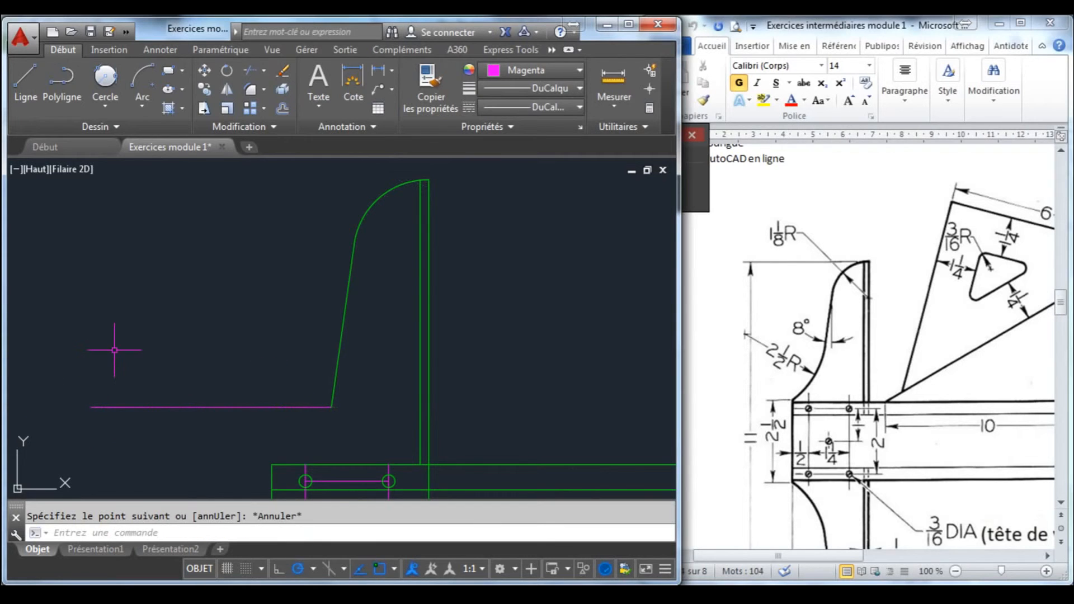
- Set the current colour to Vert and draw a 2.5 radius circle tangent to the upper inclined line and the magenta construction line
click(520, 69)
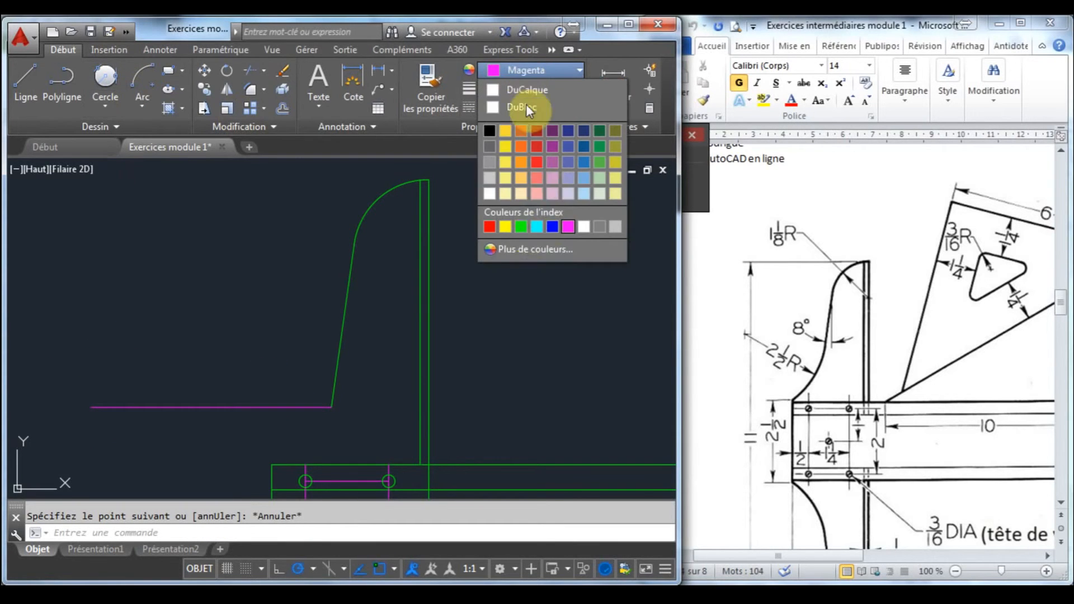
click(525, 226)
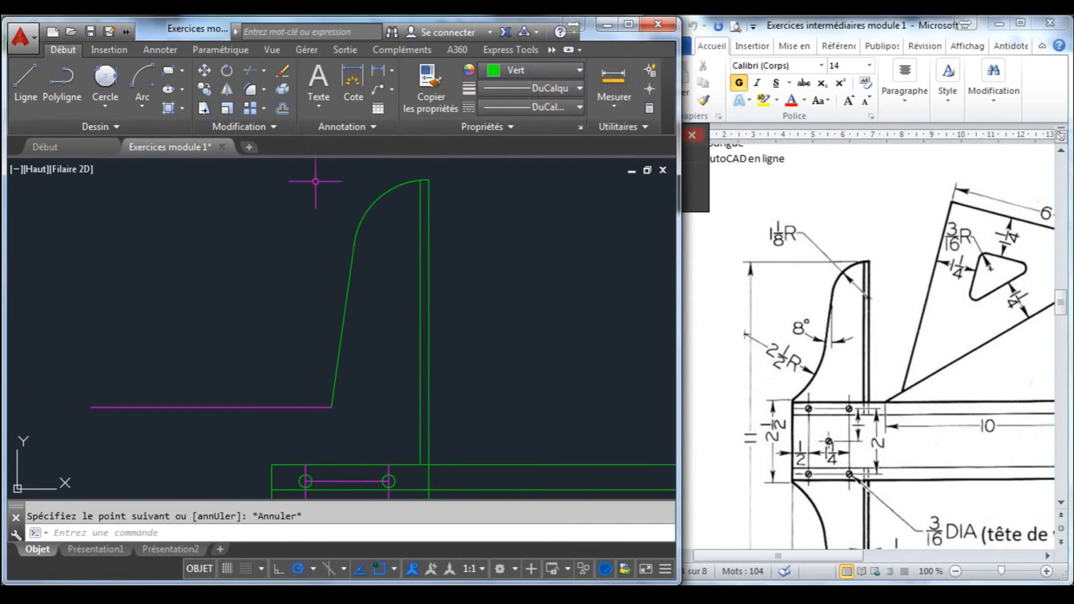
click(101, 105)
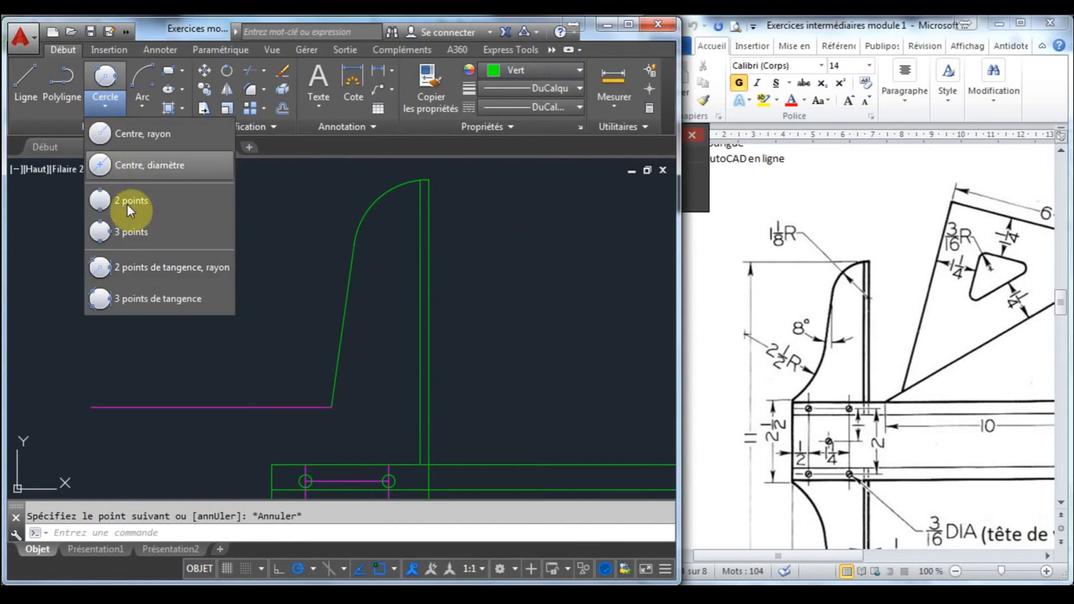
click(138, 274)
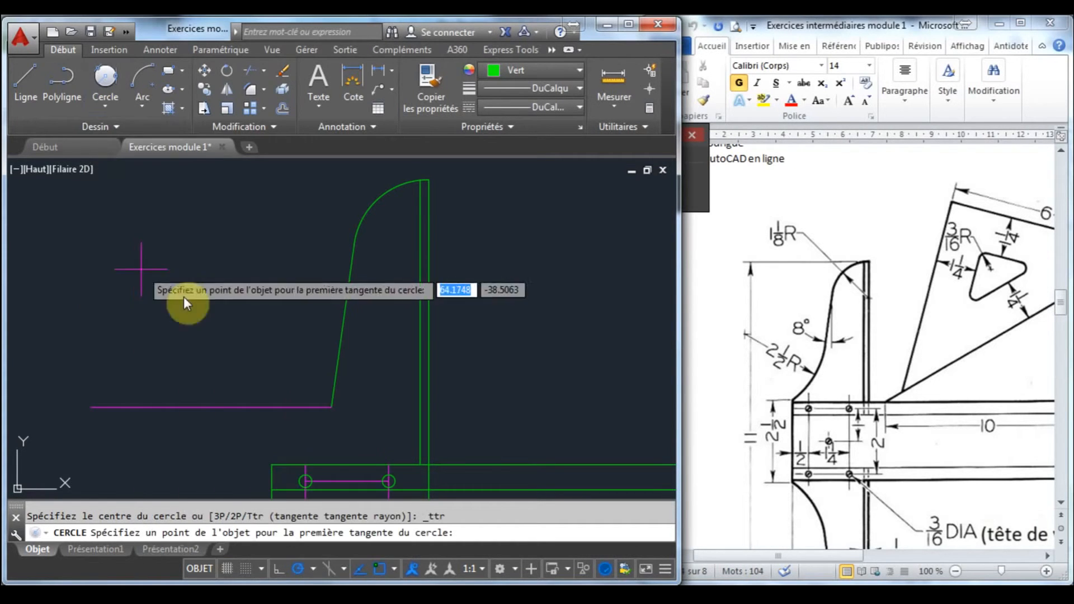
click(338, 354)
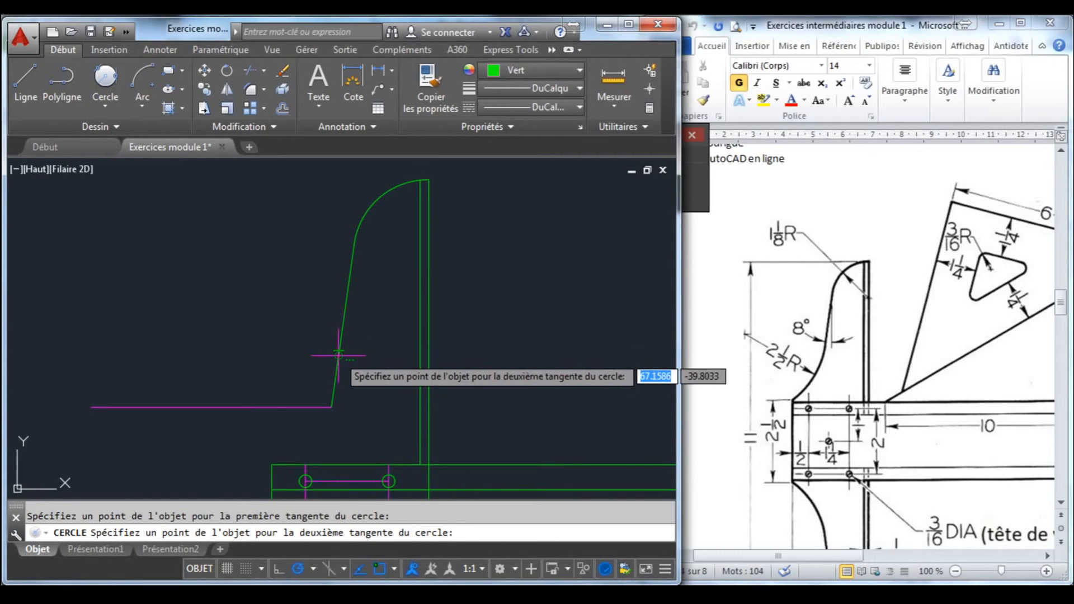
click(260, 407)
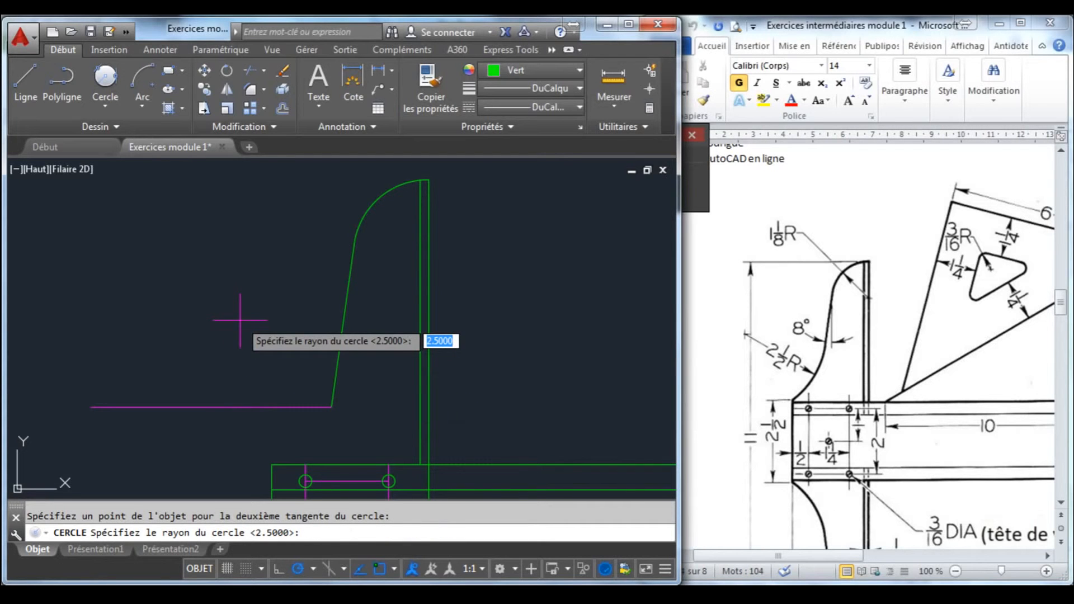
text(2.5)
key(Return)
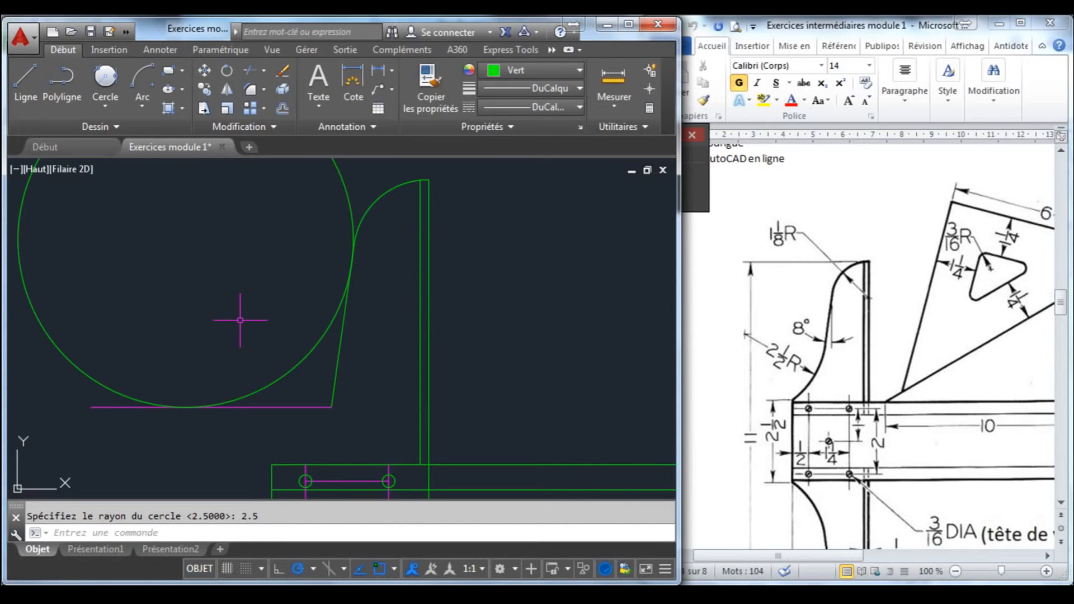
scroll(296, 310, down, 3)
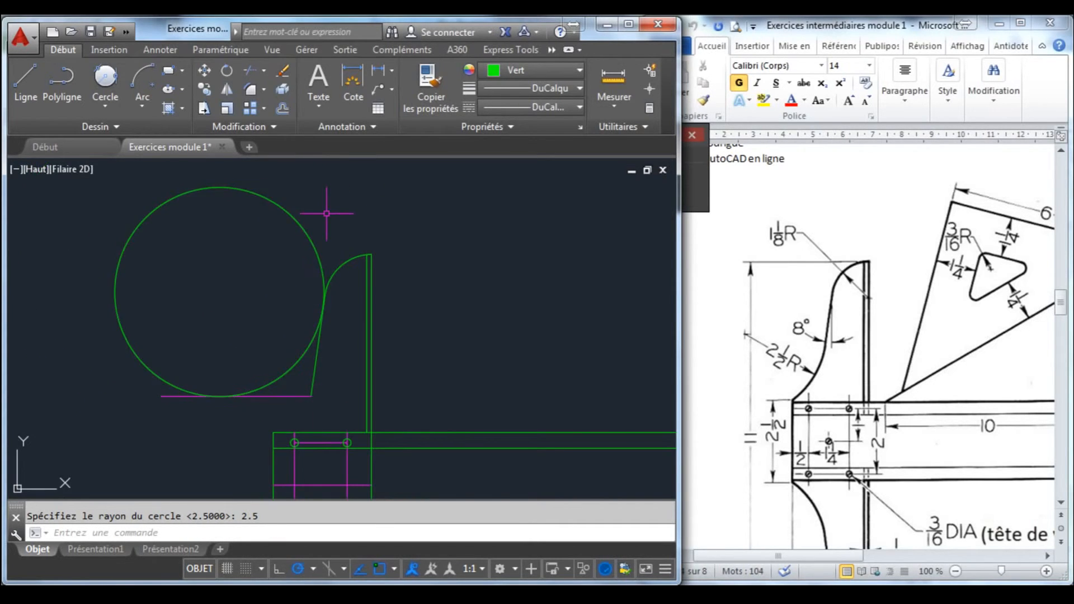
scroll(286, 339, up, 2)
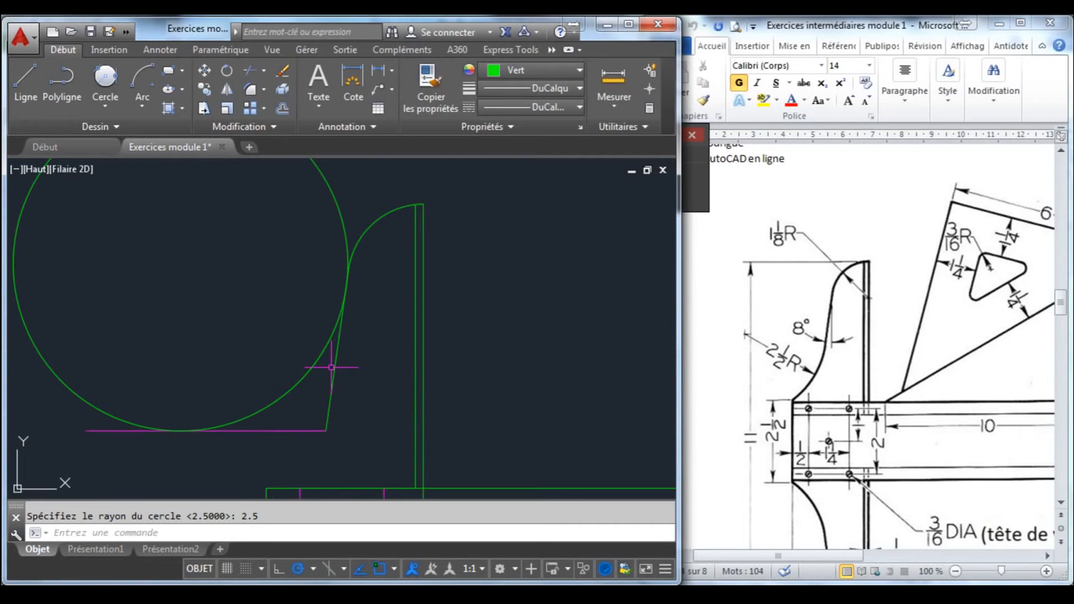
click(337, 365)
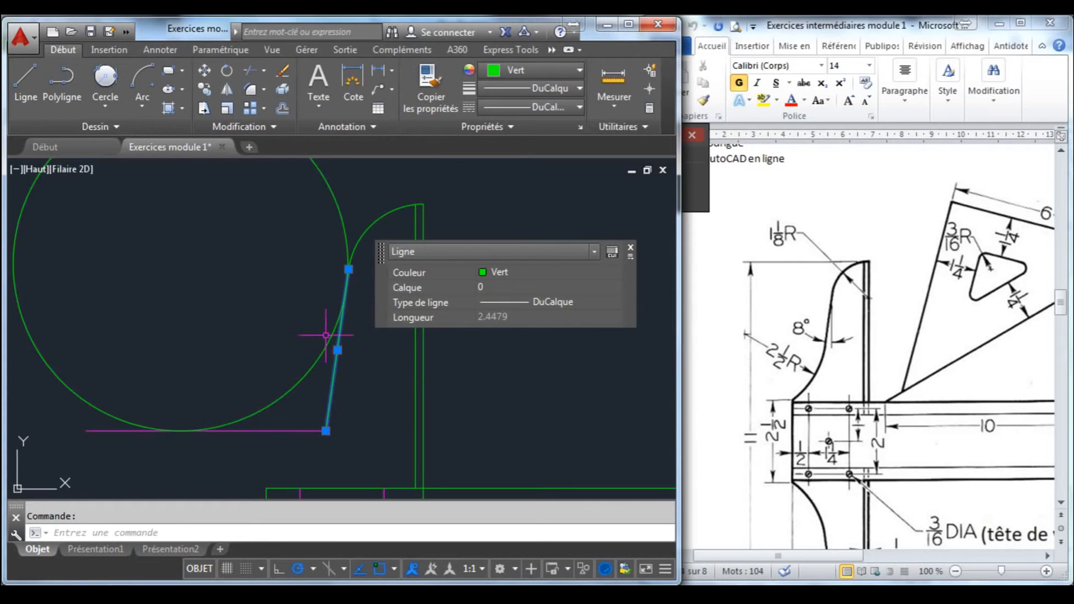
scroll(291, 314, down, 3)
key(Escape)
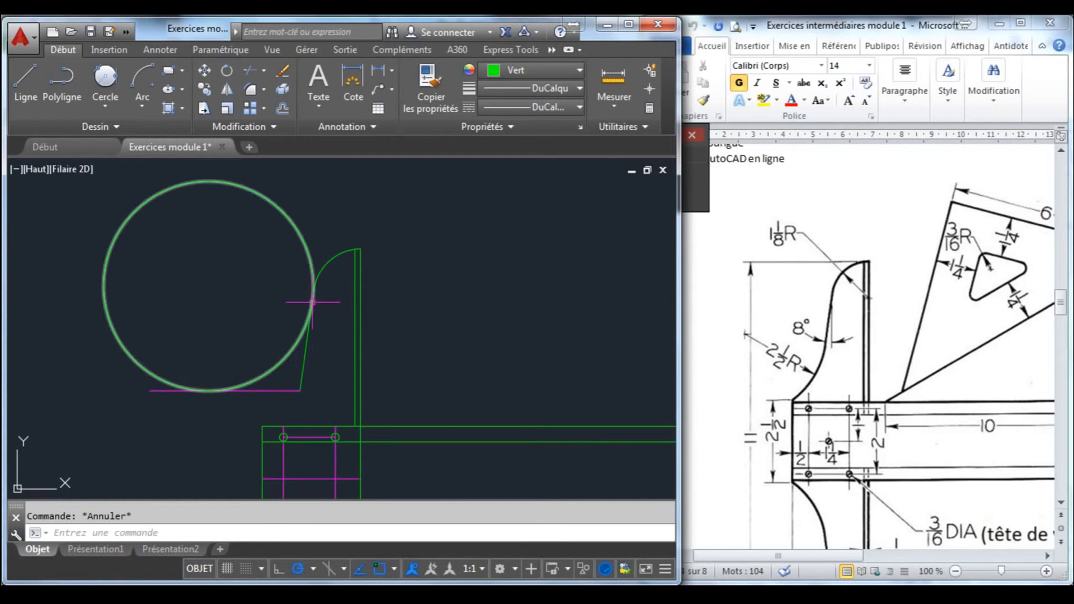
- Move the circle along the upper inclined line, from the line's midpoint to its lower endpoint
scroll(299, 386, up, 2)
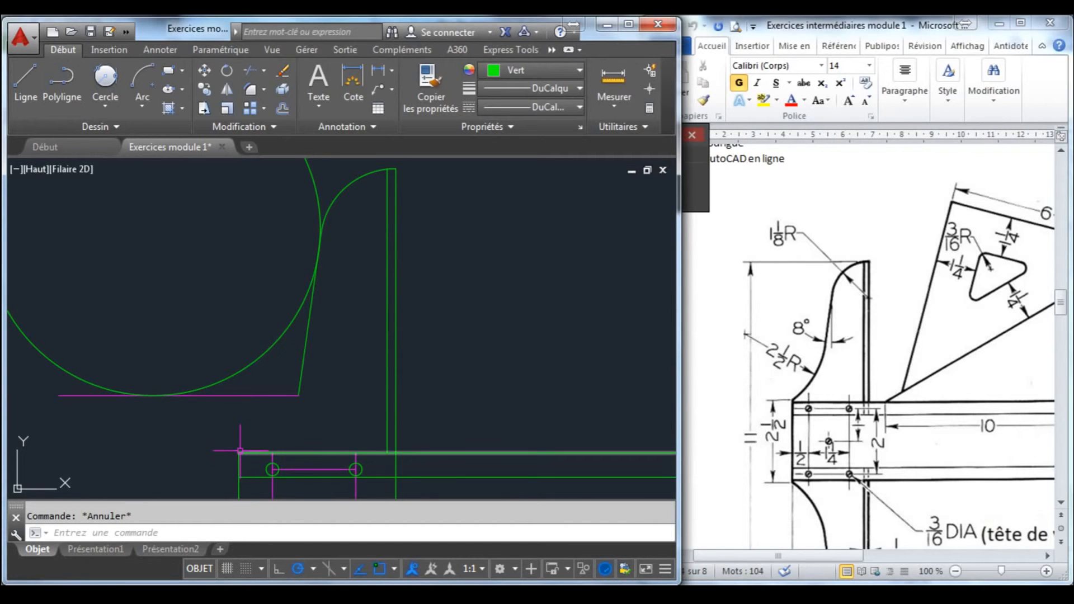
scroll(272, 343, down, 2)
scroll(290, 333, up, 2)
click(294, 341)
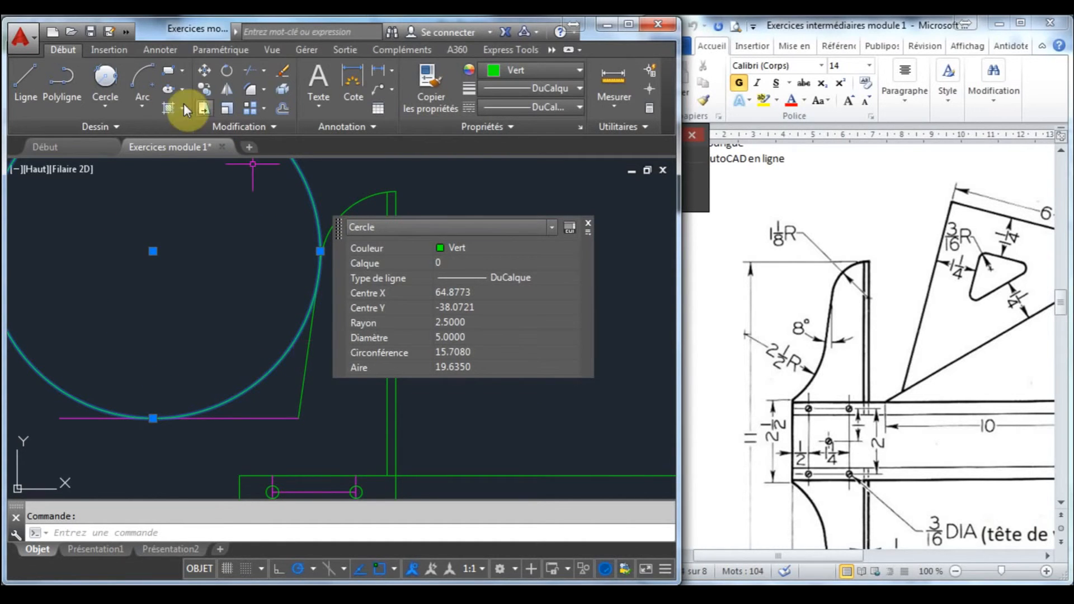
click(204, 70)
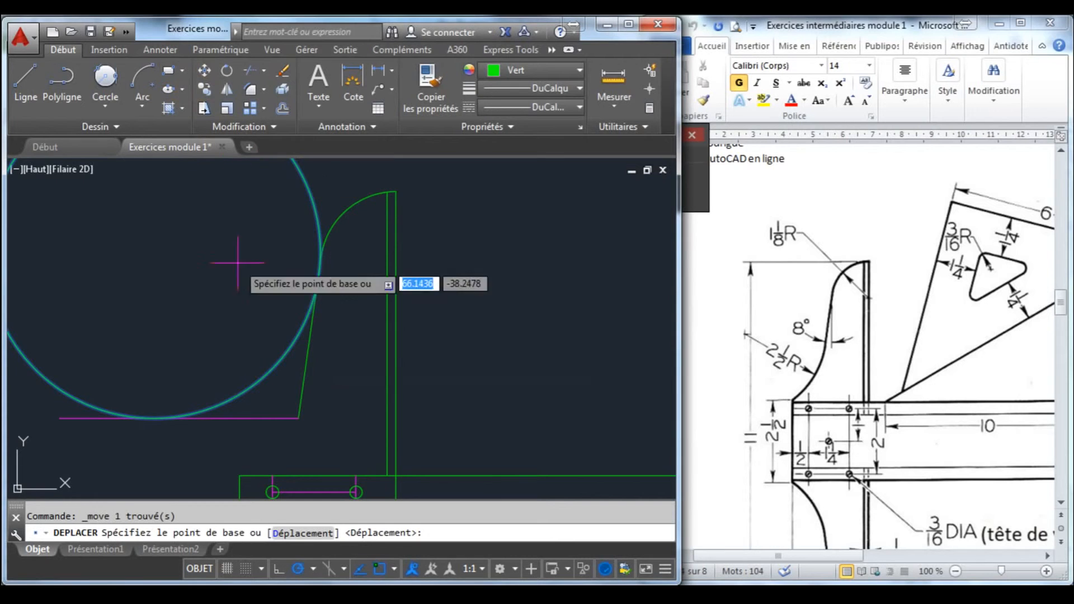
click(311, 336)
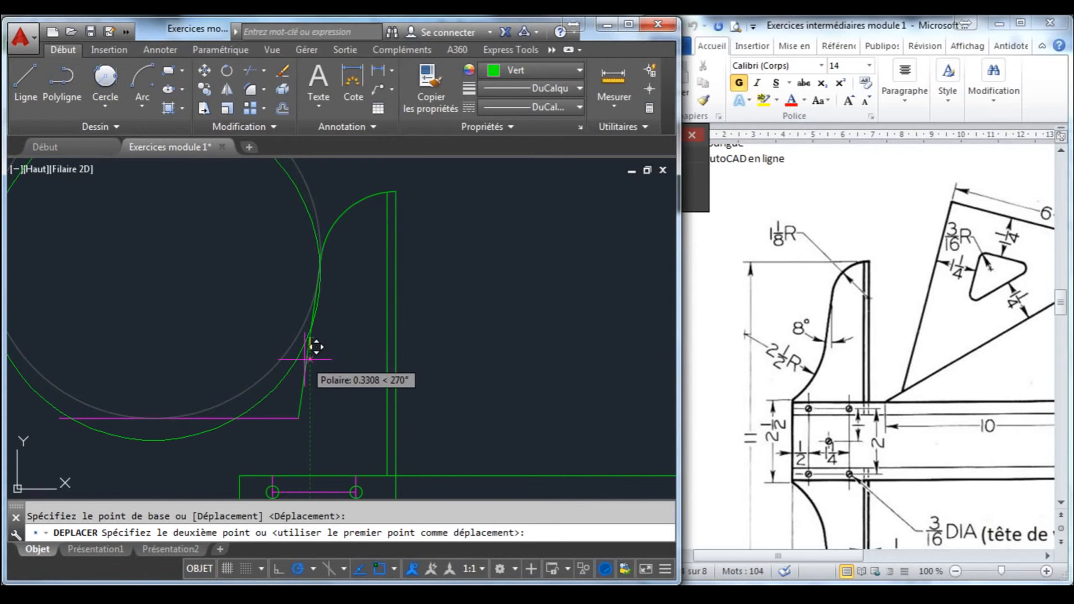
scroll(308, 341, up, 3)
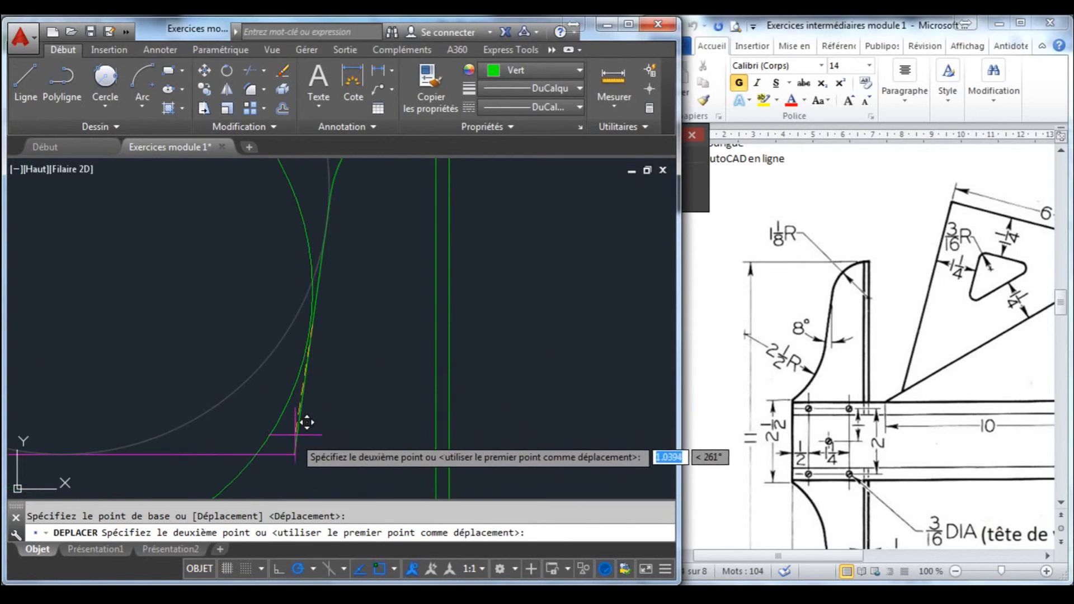
scroll(324, 388, down, 3)
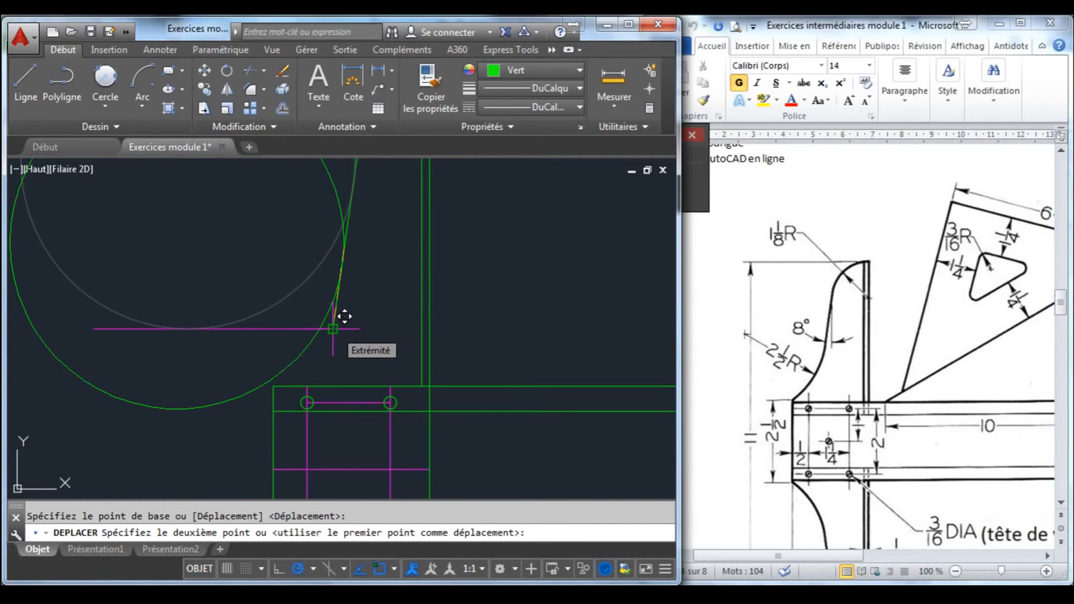
click(344, 317)
scroll(306, 376, down, 2)
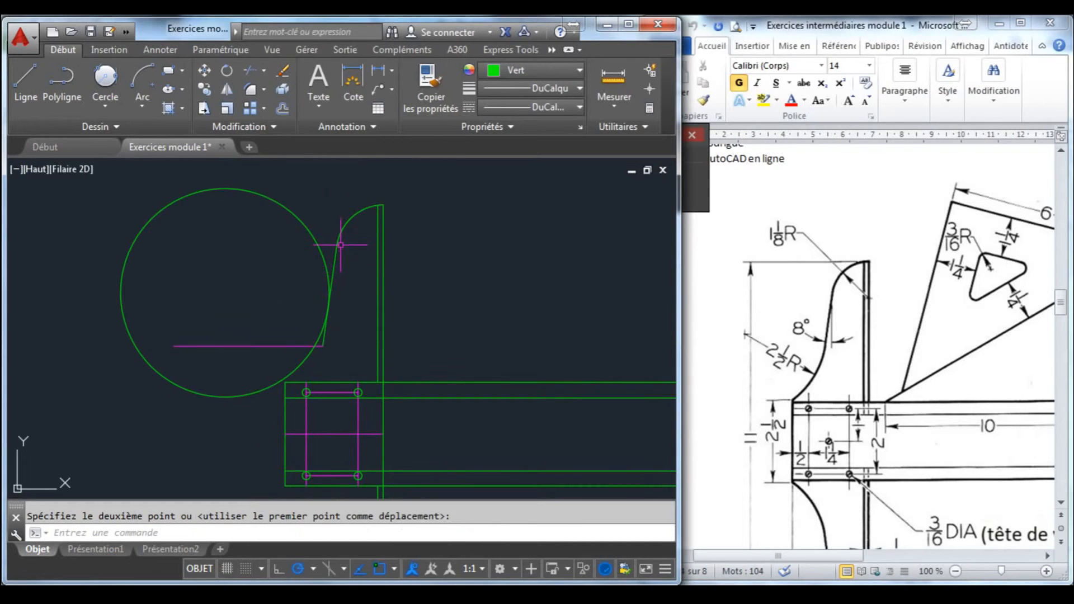
scroll(331, 268, up, 2)
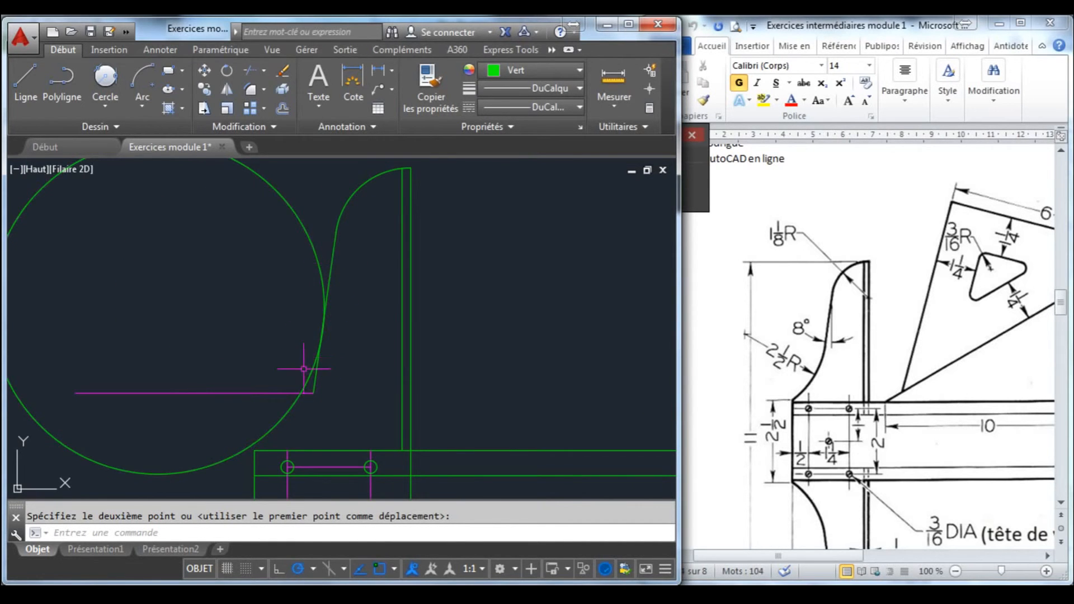
scroll(269, 442, up, 3)
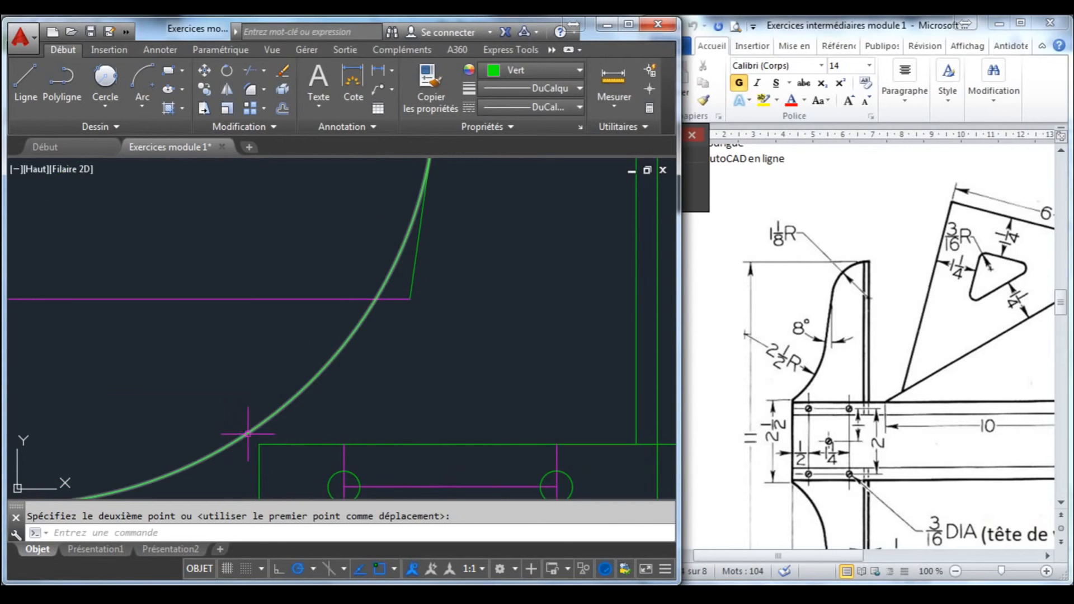
scroll(255, 432, down, 2)
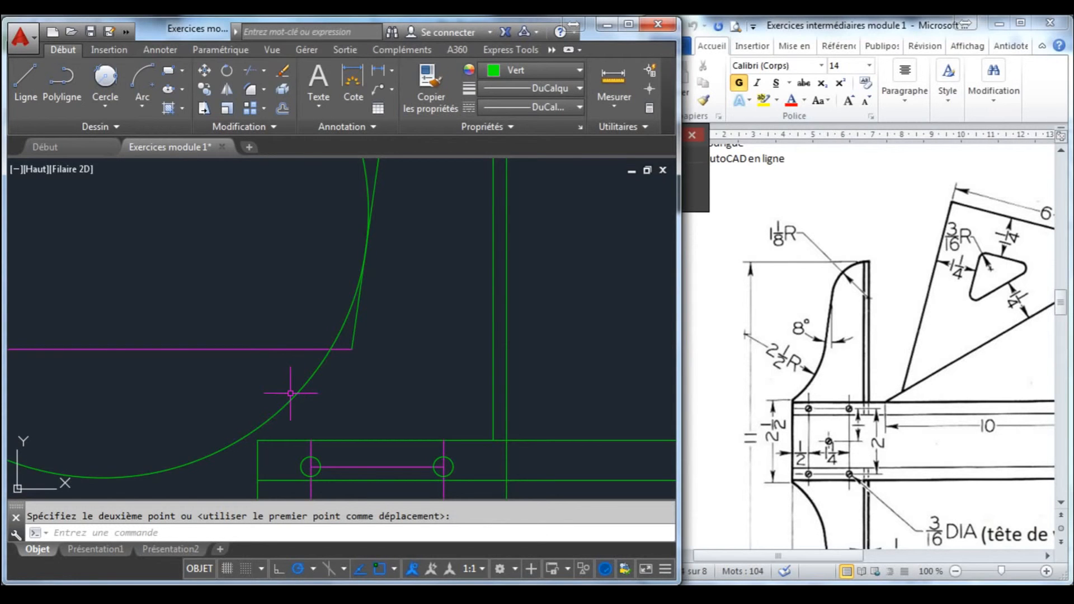
scroll(284, 383, down, 2)
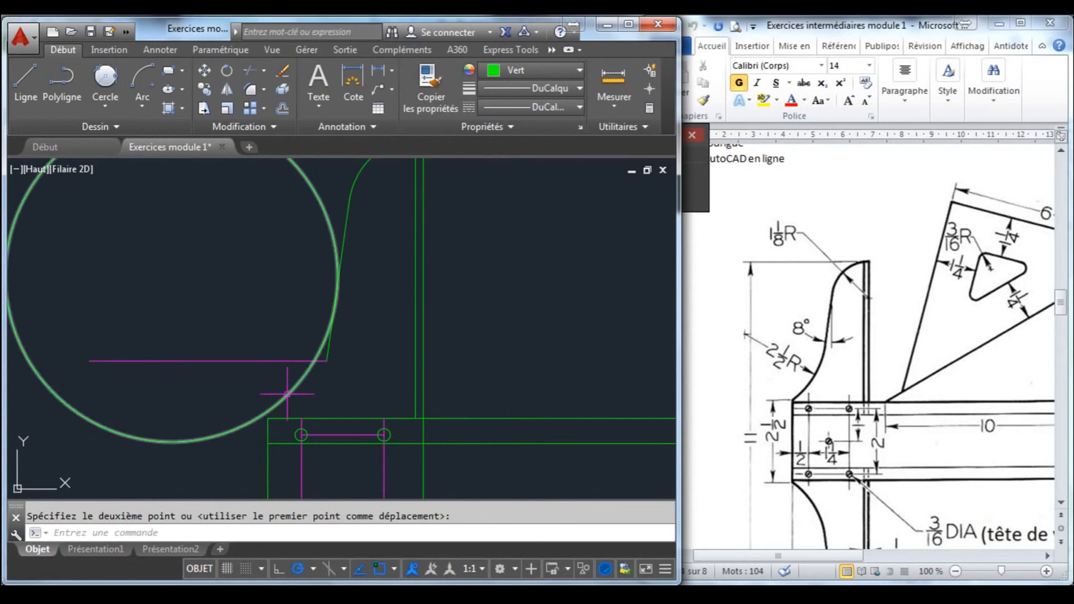
click(287, 395)
scroll(258, 400, up, 4)
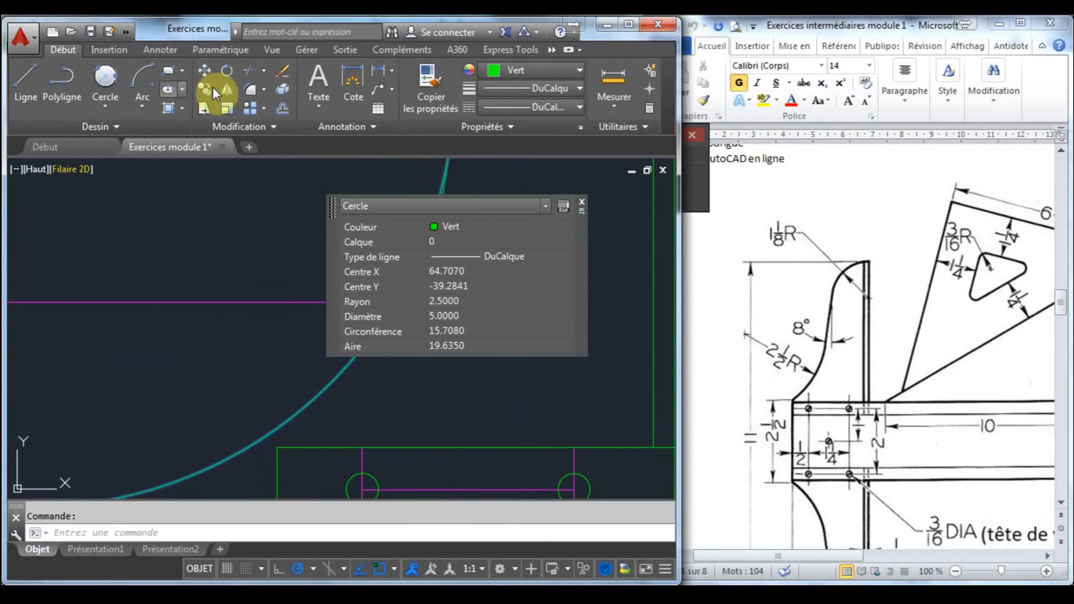
click(203, 72)
key(Return)
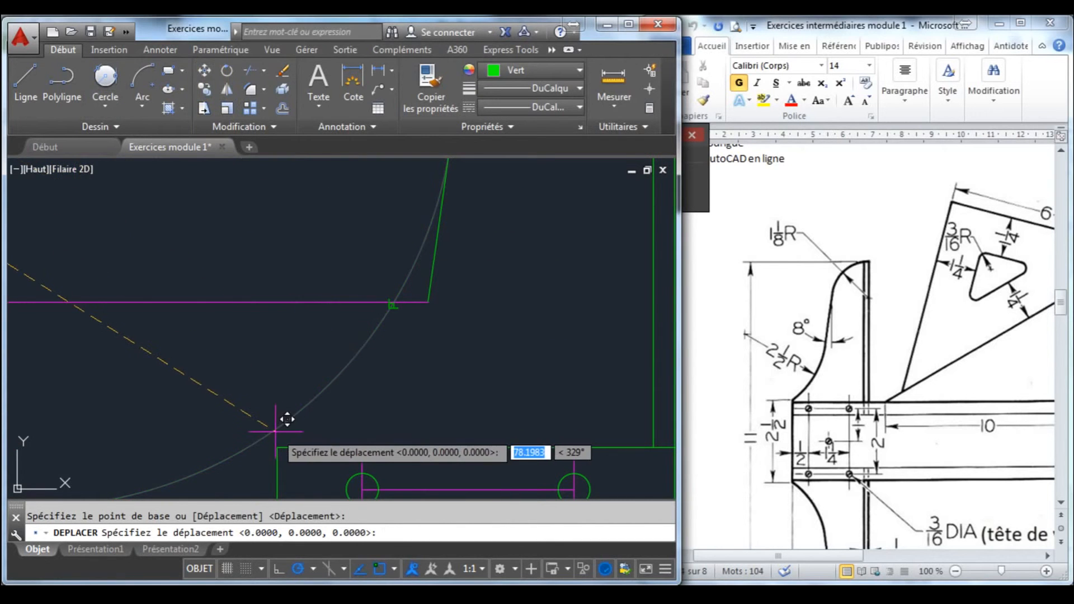
key(Escape)
- Try to move the circle straight down so that it passes through the upper-left corner of the T-square blade
click(203, 72)
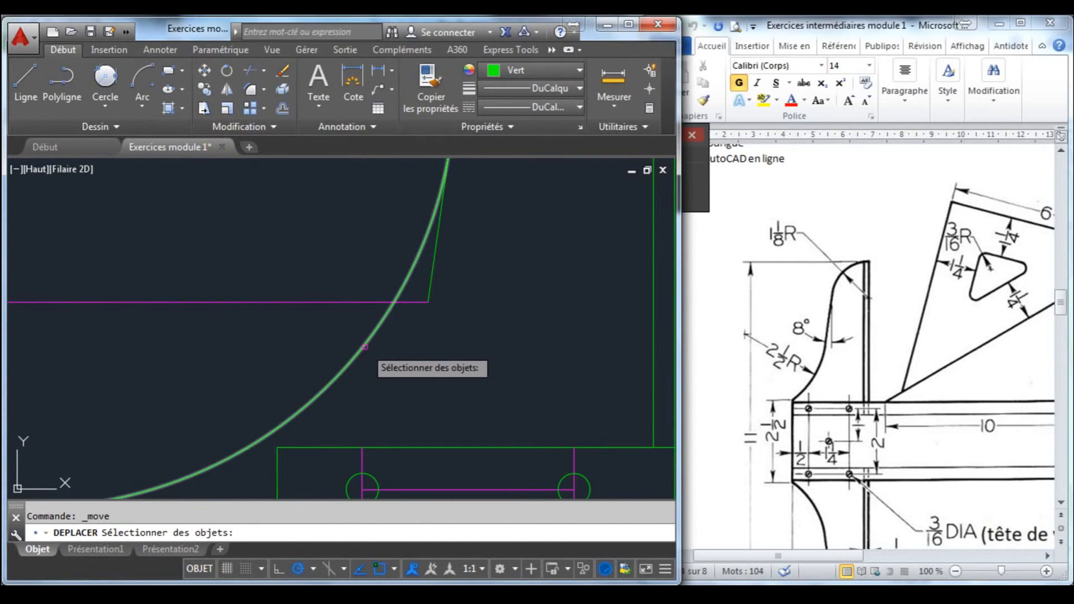
click(364, 345)
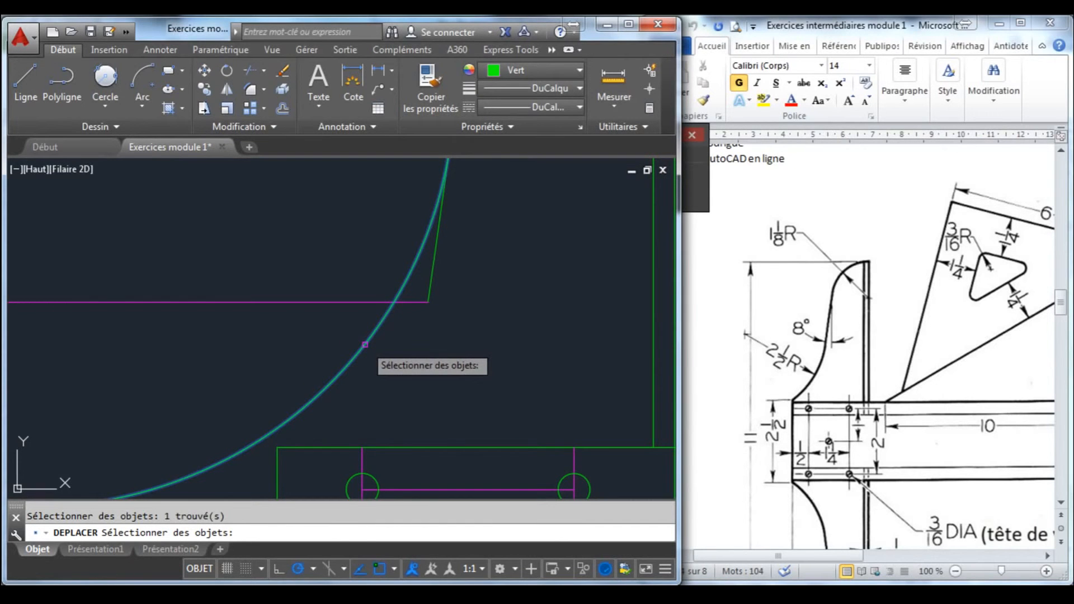
key(Return)
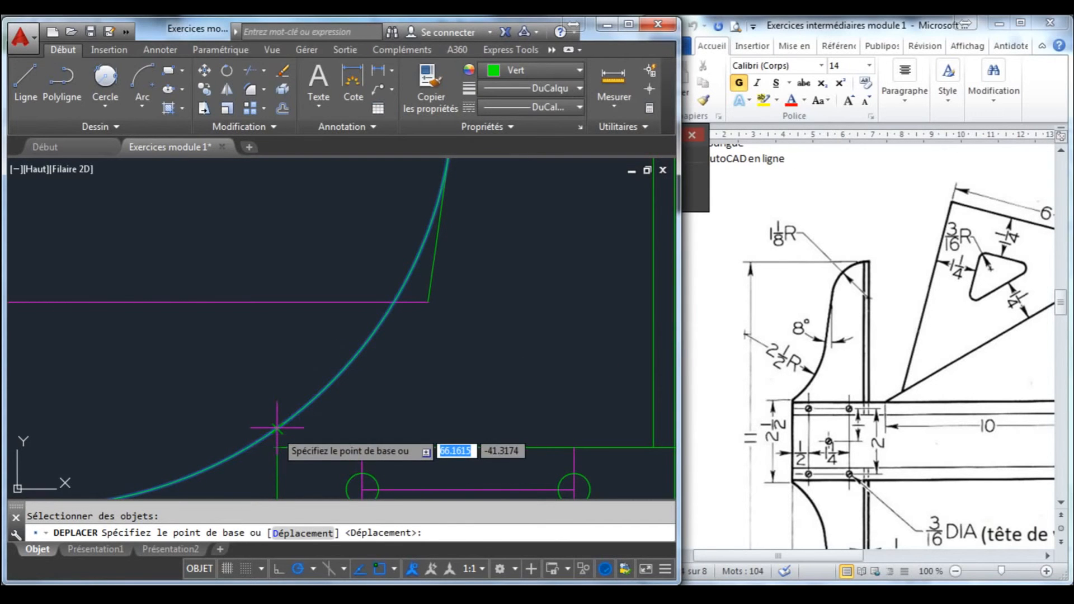
click(277, 428)
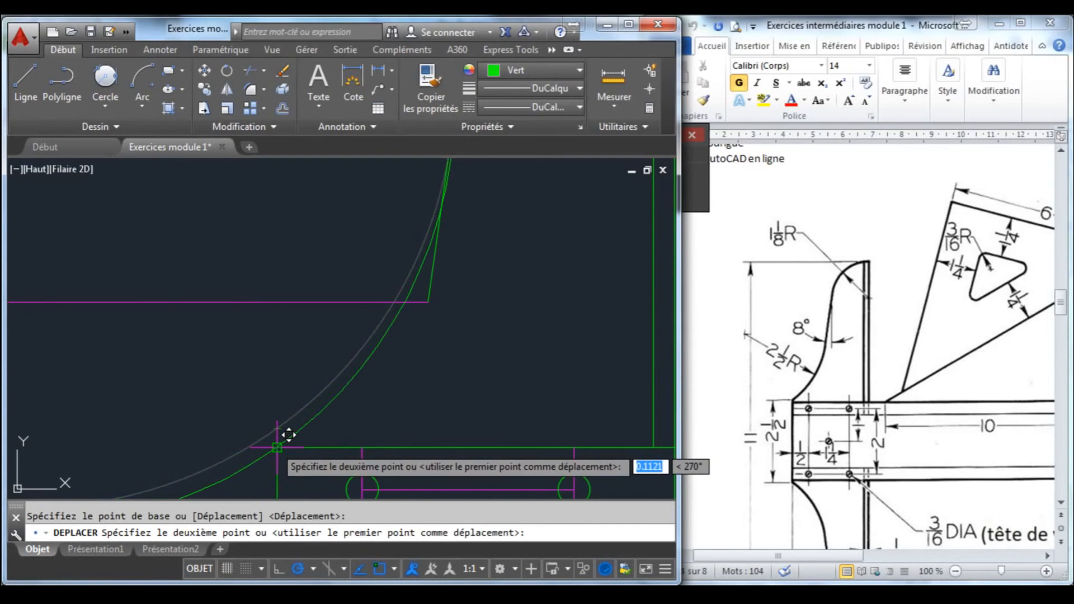
click(288, 434)
- Undo the last move of the circle
scroll(431, 300, up, 8)
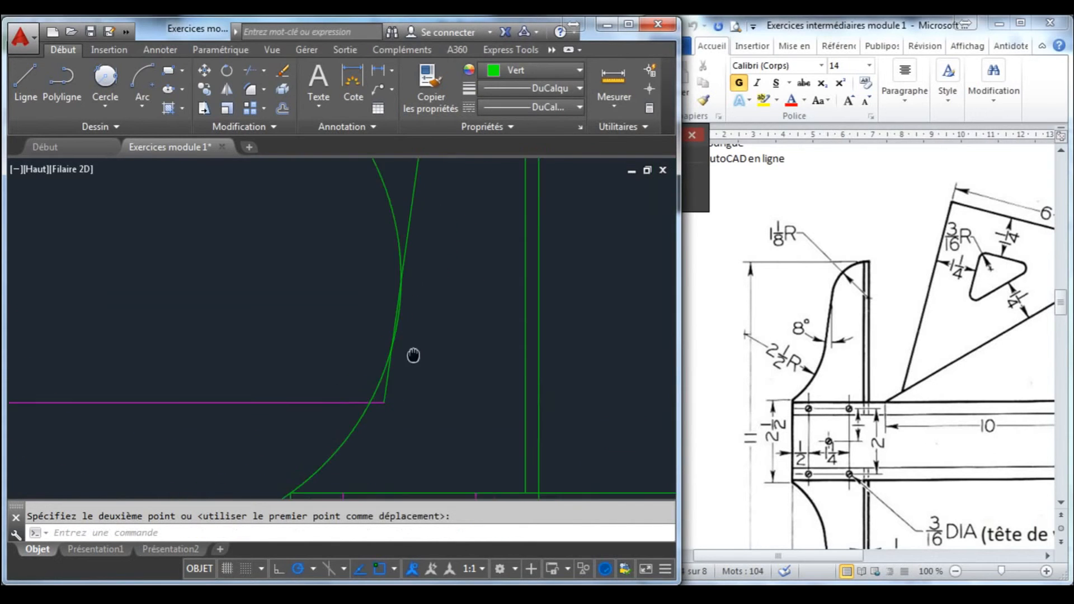
scroll(430, 369, down, 3)
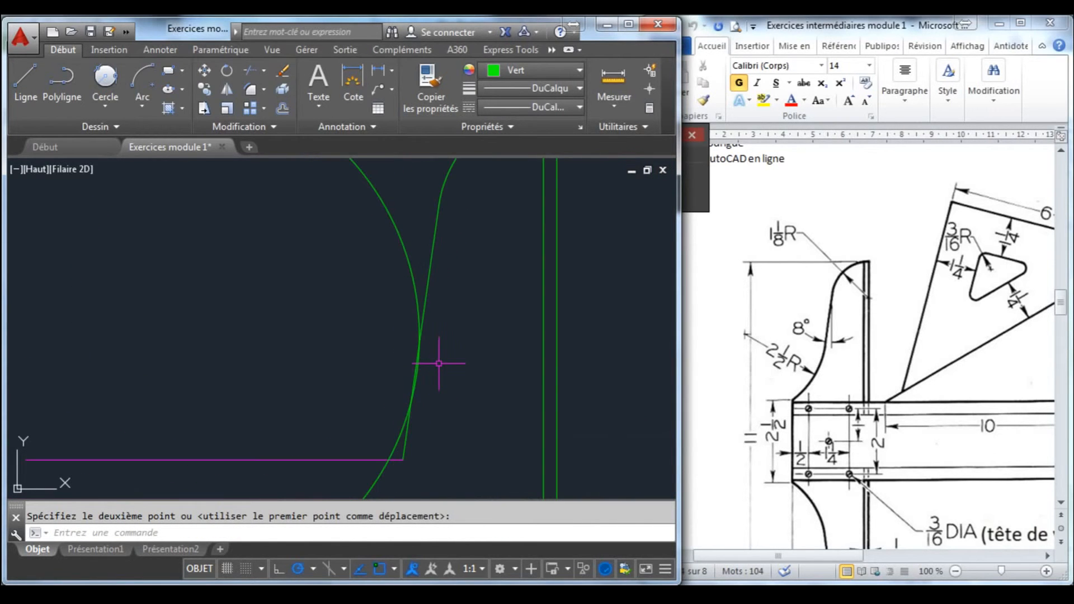
key(Escape)
text(u)
key(Return)
key(Return)
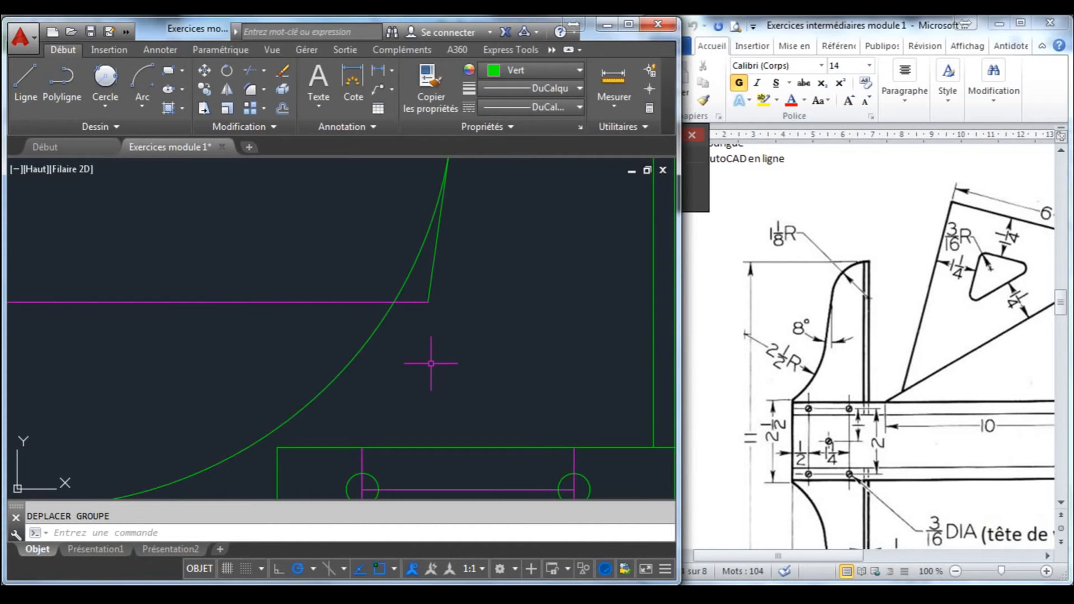
- Copy the upper inclined line from its lower endpoint to the upper-left corner of the T-square blade
scroll(450, 348, down, 4)
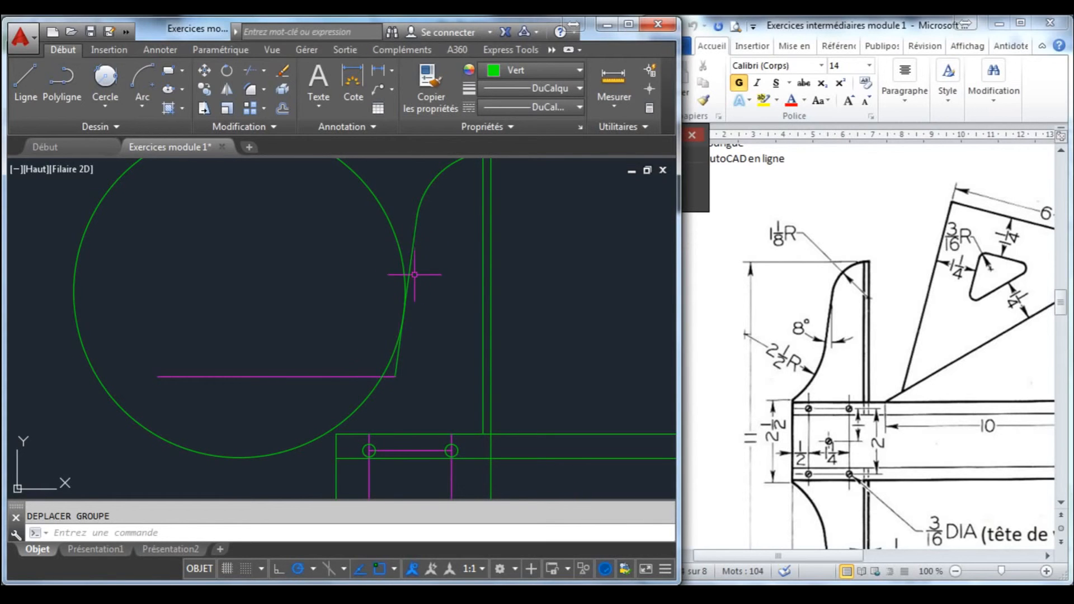
click(397, 370)
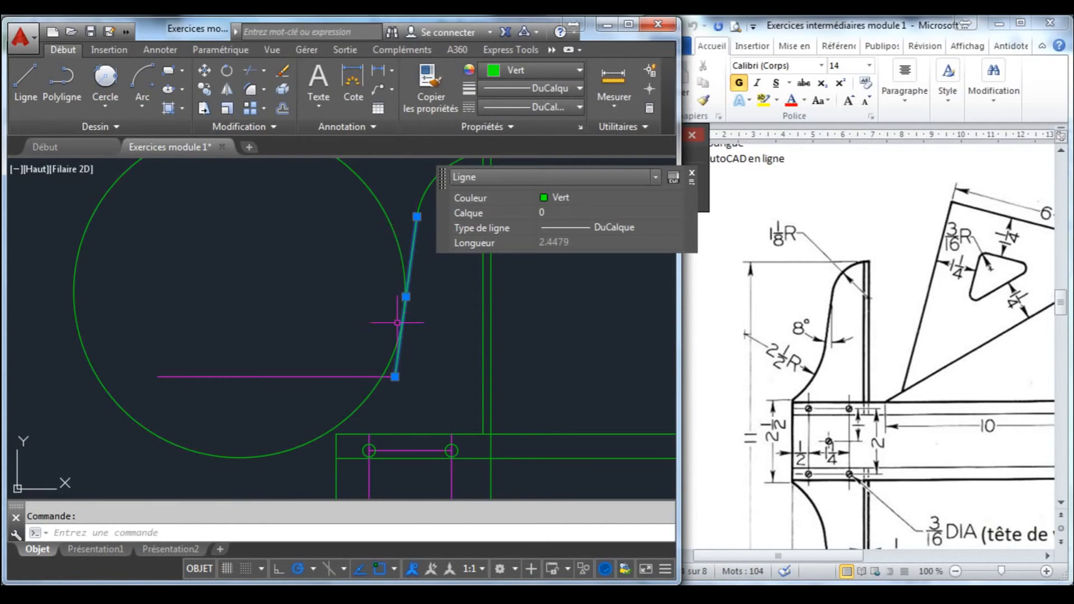
click(205, 88)
click(395, 377)
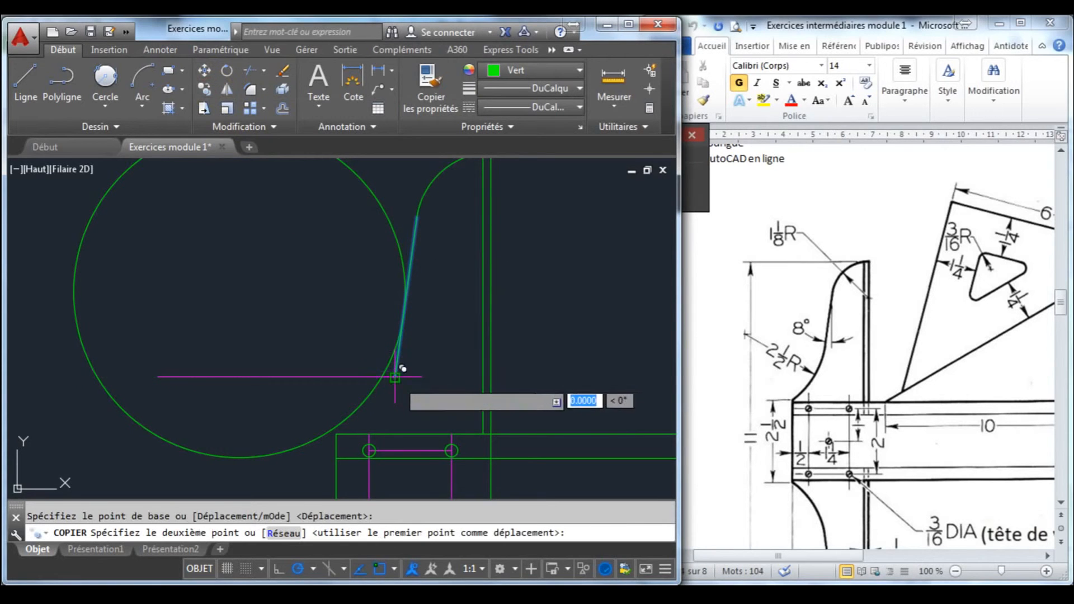
click(344, 426)
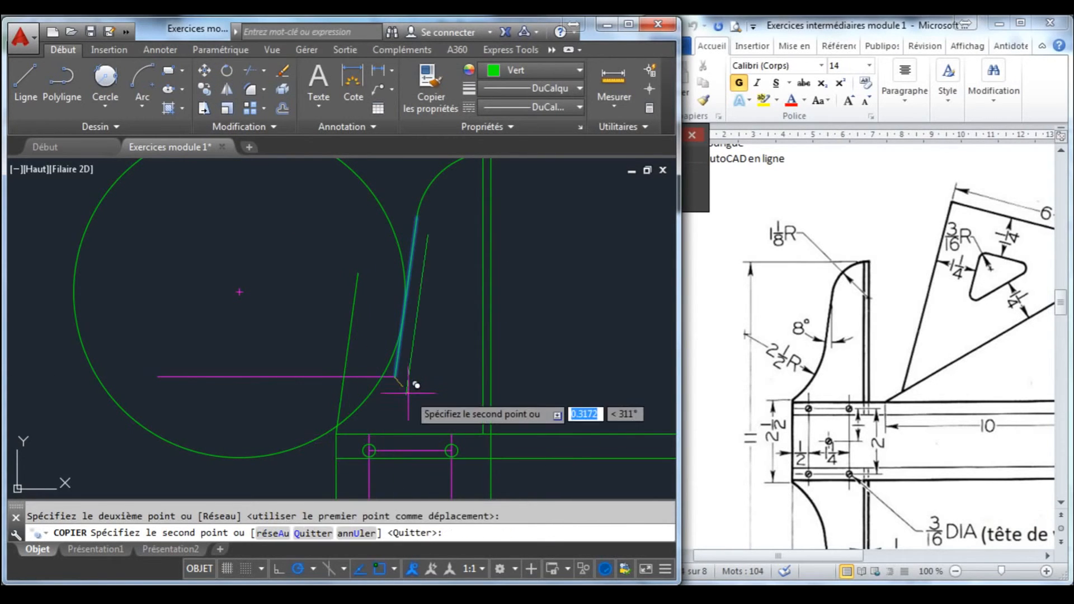
- Change the colour of the copied inclined line at the blade's upper-left corner to cyan
key(Escape)
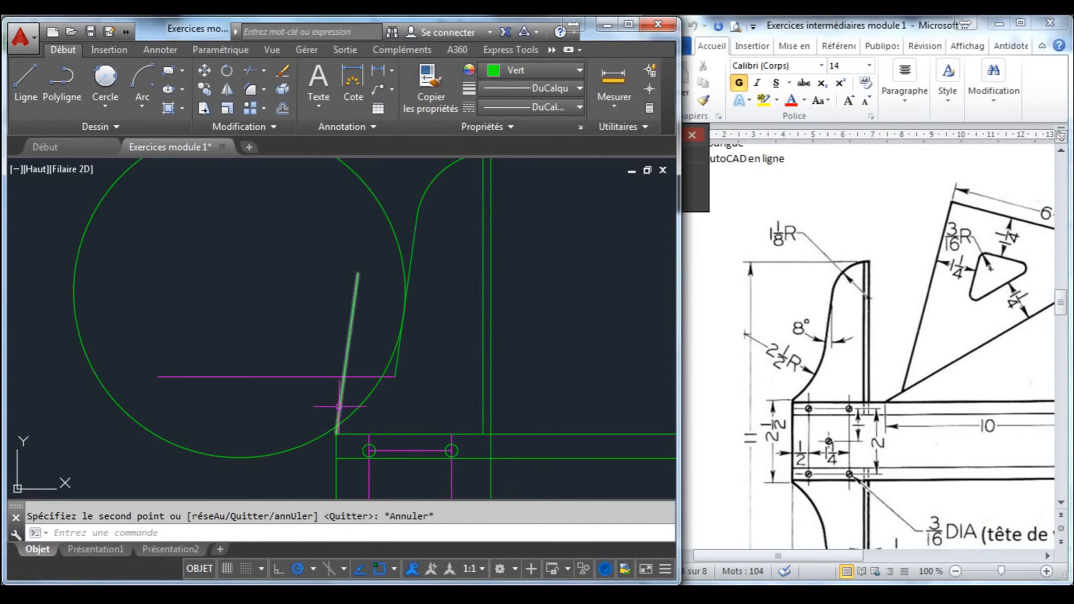
scroll(368, 394, up, 3)
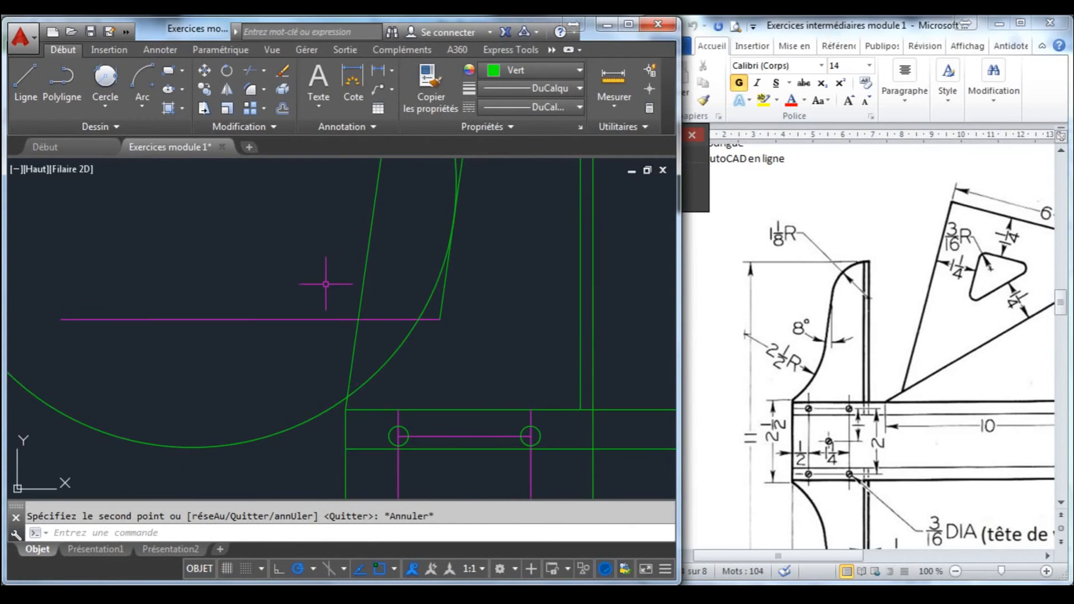
click(363, 275)
click(558, 72)
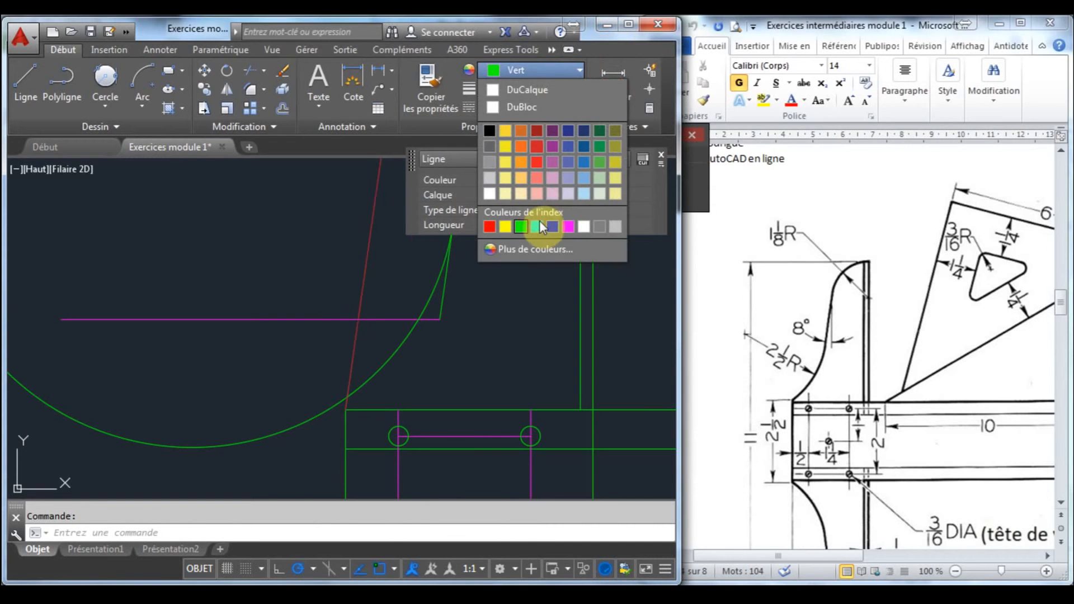
click(529, 222)
key(Escape)
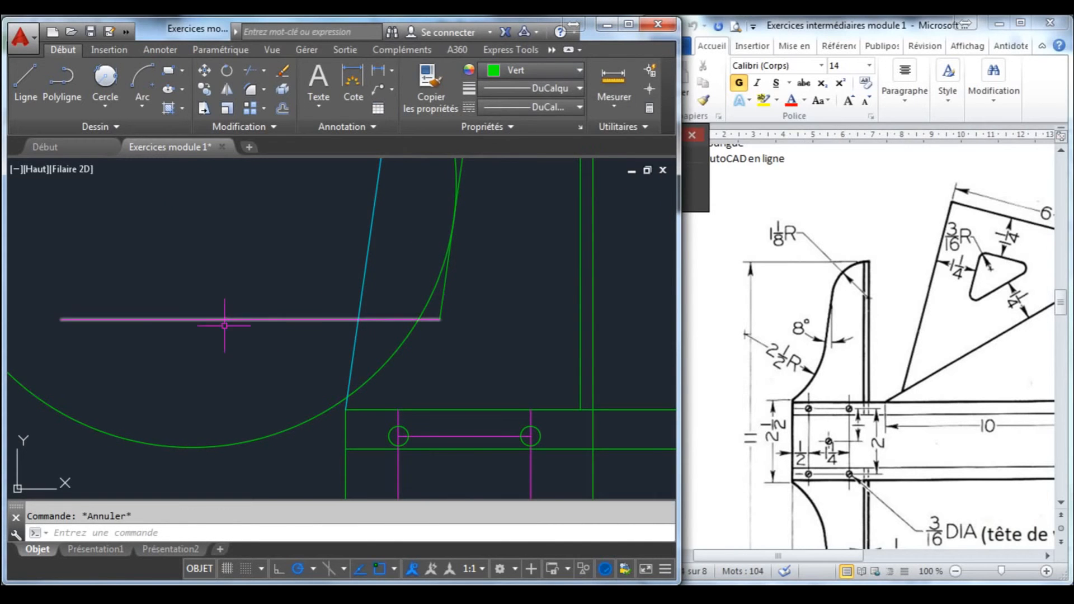
- Move the circle from its intersection with the cyan inclined line to the upper-left corner of the T-square blade
click(205, 71)
click(393, 351)
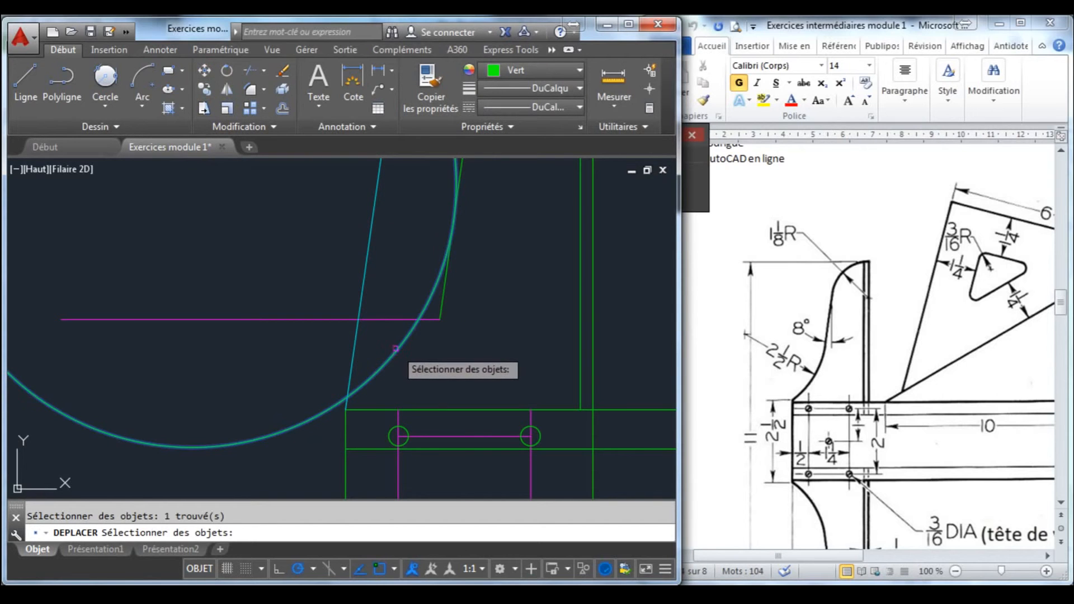
key(Return)
scroll(367, 361, down, 2)
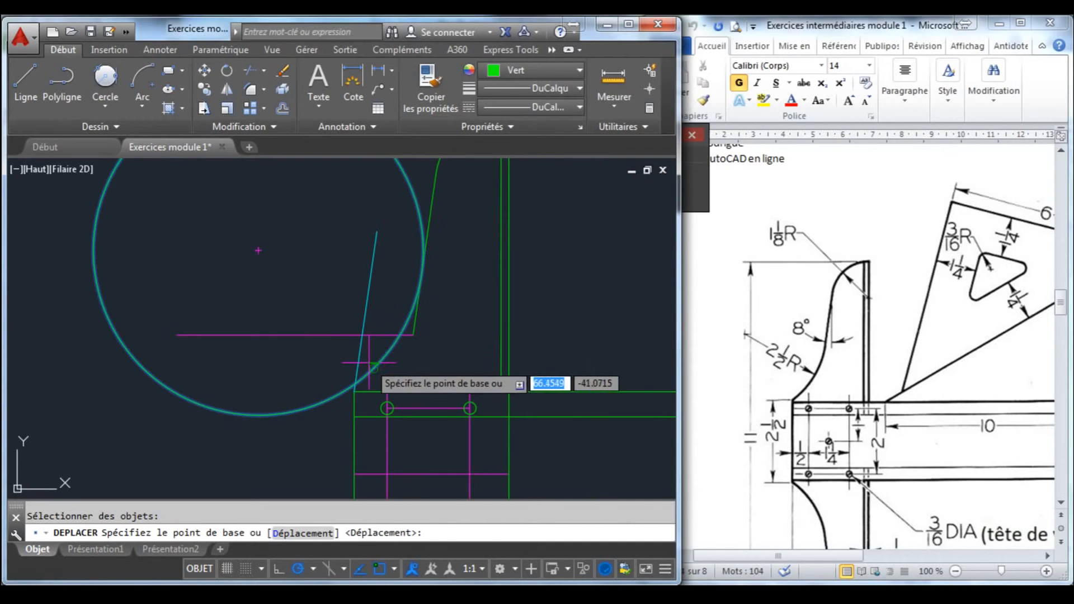
scroll(368, 355, up, 2)
scroll(369, 355, up, 2)
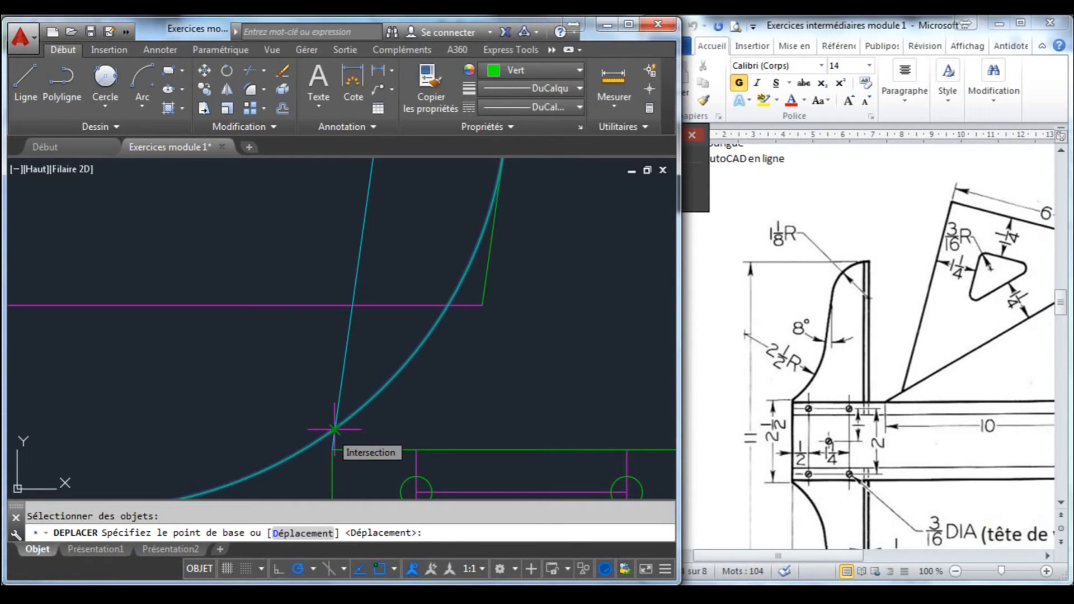
click(334, 429)
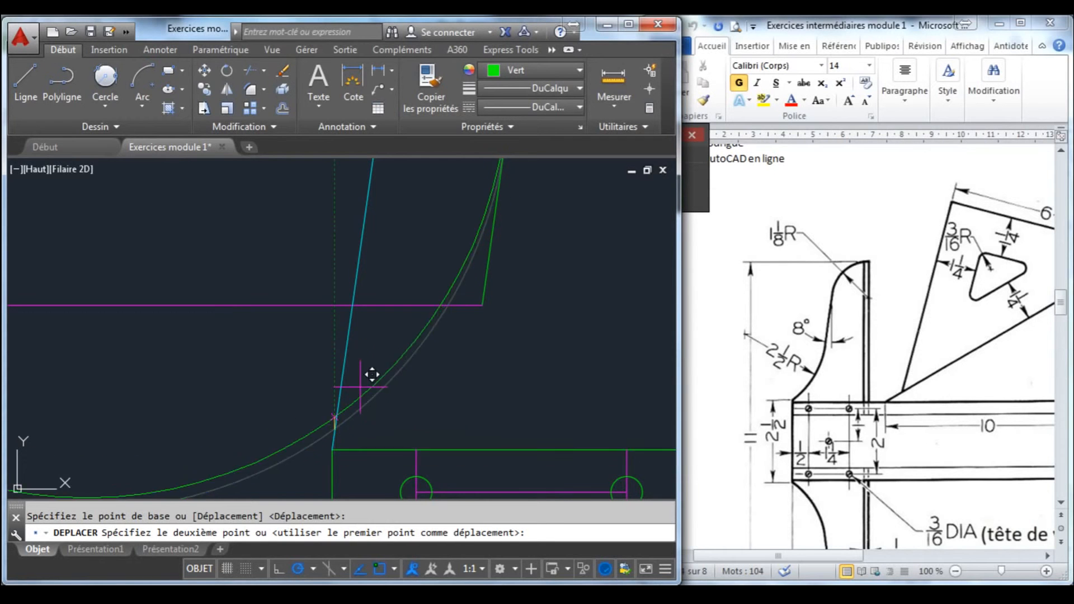
scroll(358, 403, down, 2)
scroll(373, 382, up, 2)
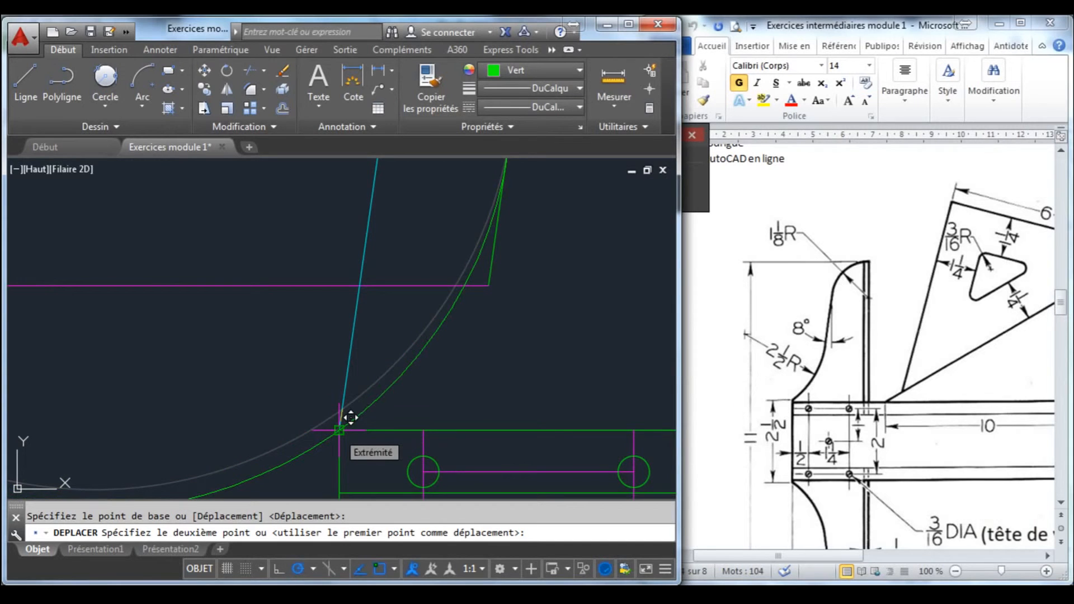
click(339, 430)
- Delete the magenta horizontal construction line and the cyan inclined construction line
scroll(370, 402, up, 4)
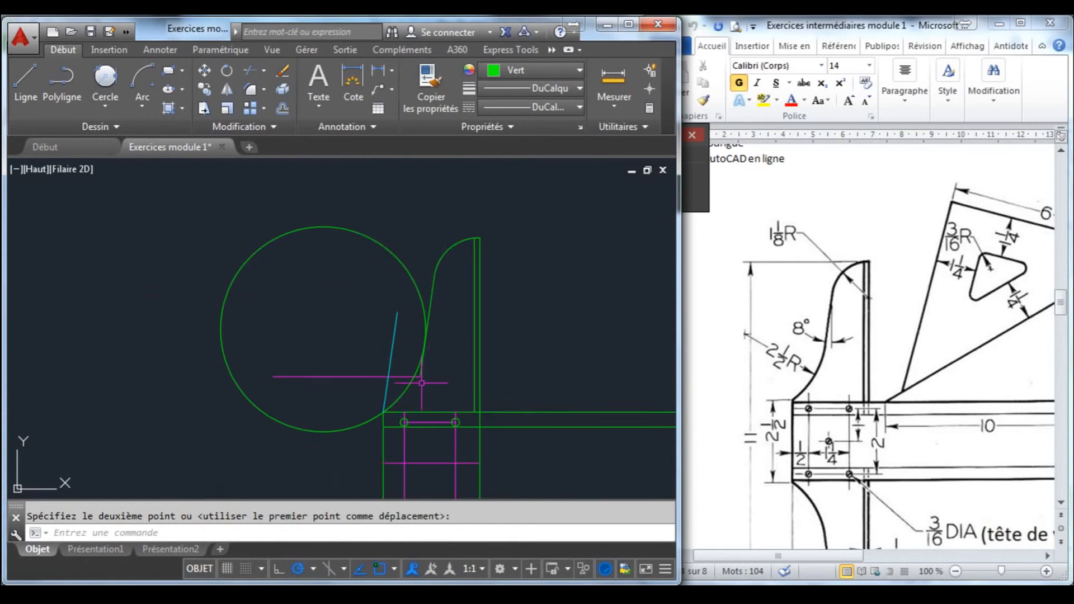
middle_drag(430, 343, 411, 360)
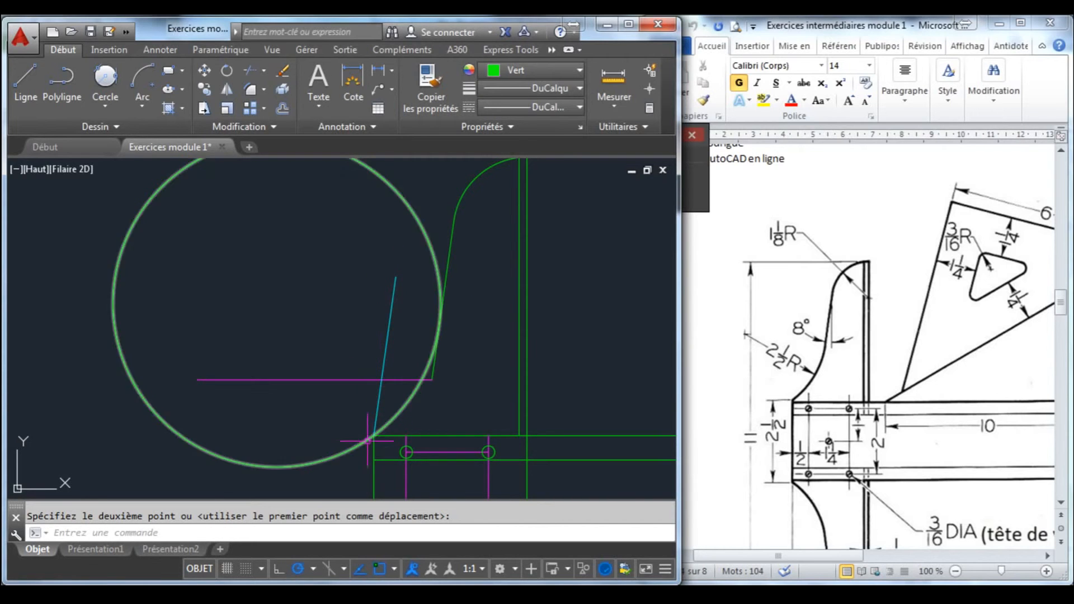
scroll(354, 392, up, 2)
middle_drag(371, 407, 390, 374)
scroll(468, 319, down, 2)
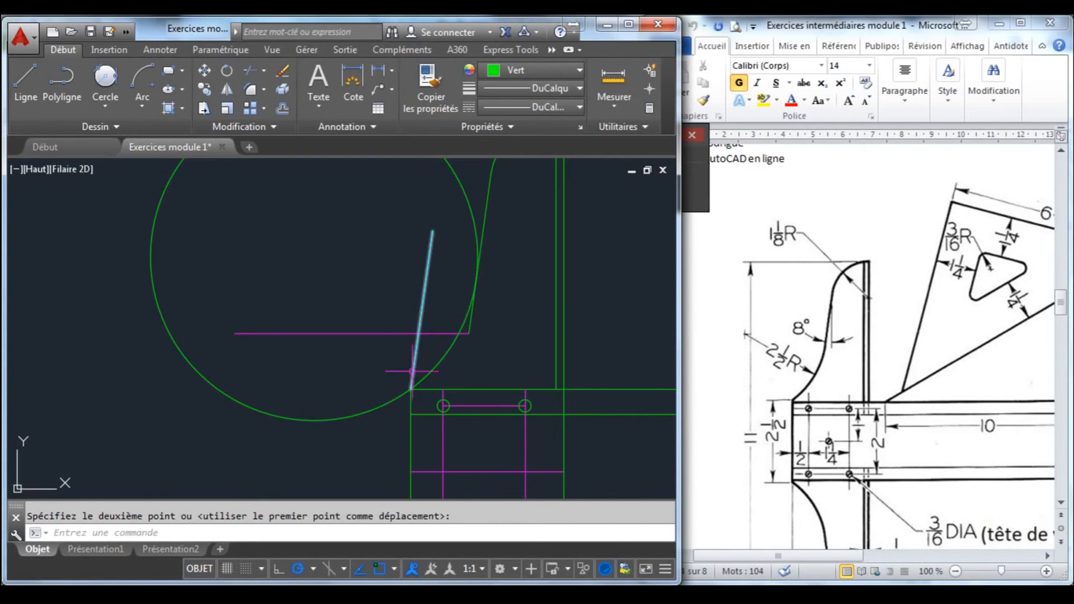
scroll(414, 342, down, 2)
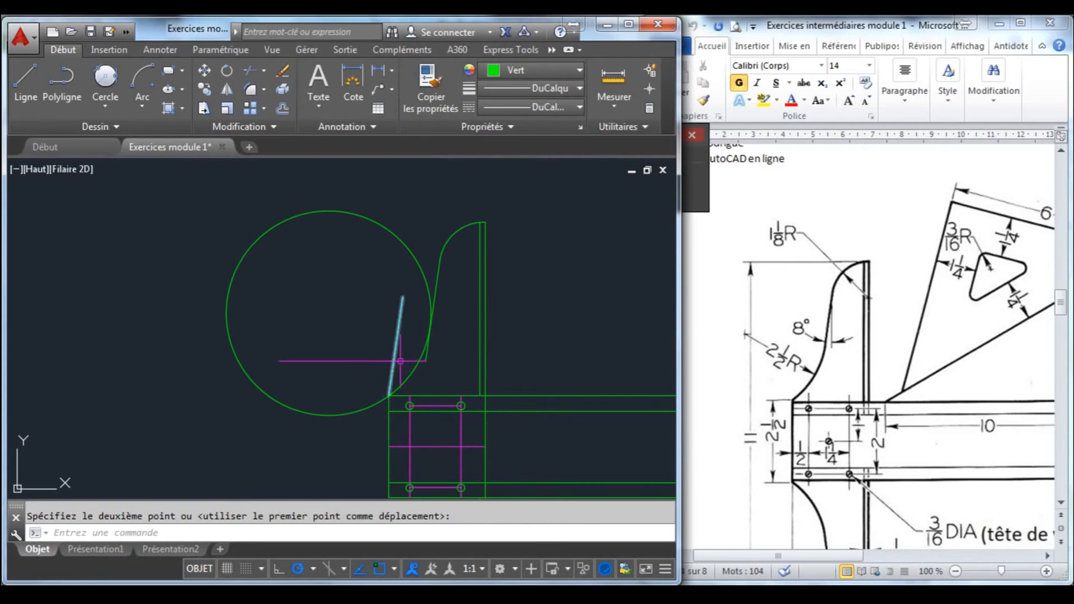
key(Escape)
click(385, 361)
key(Delete)
click(400, 340)
key(Delete)
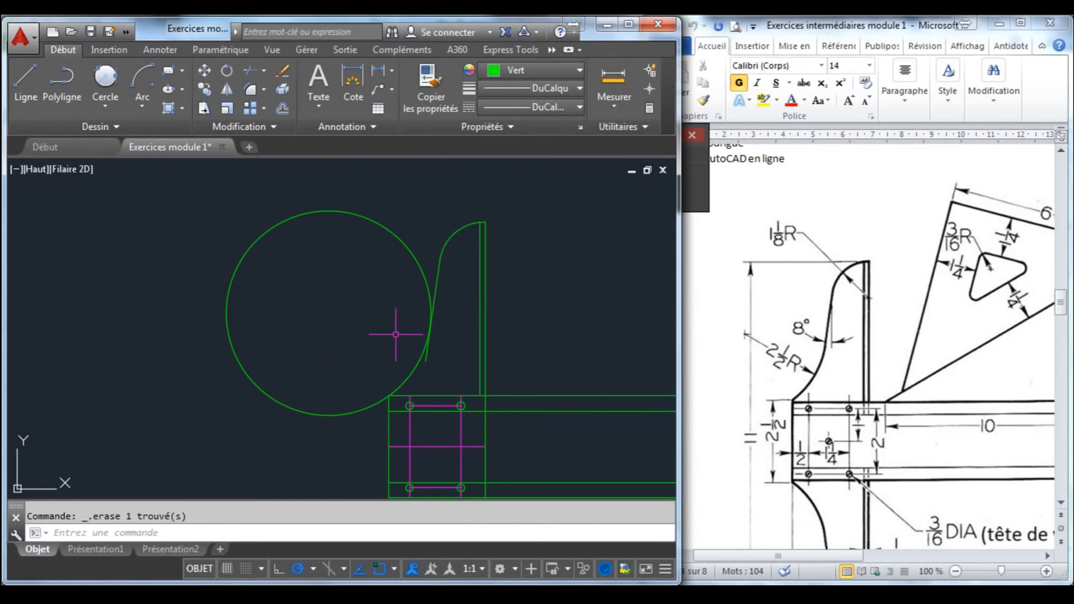
- Trim the circle to the concave arc of the T-square head and trim the inclined line's excess below the tangent point
click(257, 69)
key(Return)
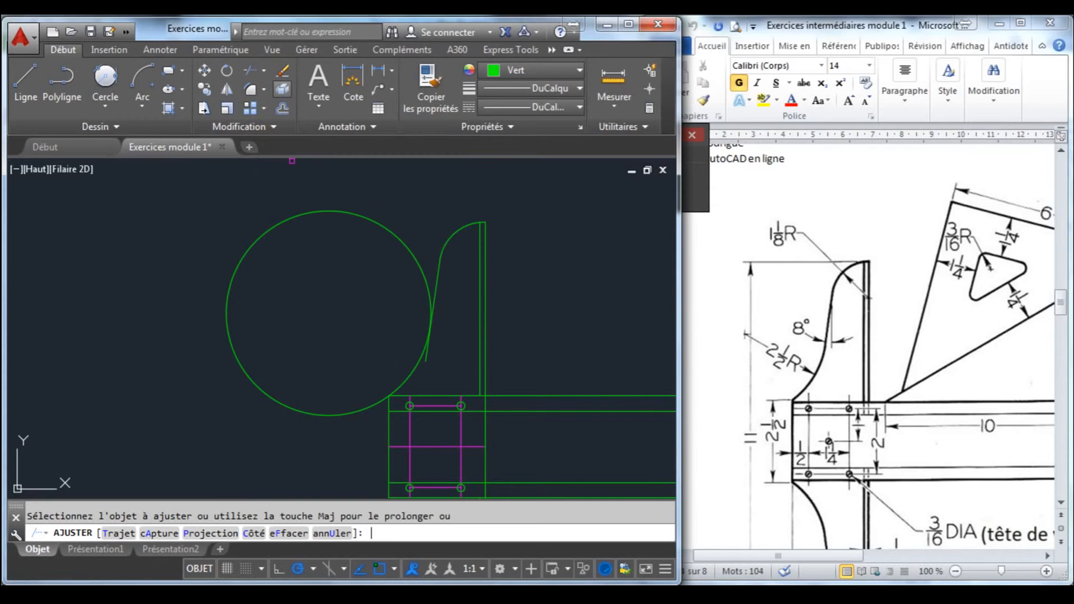
click(383, 226)
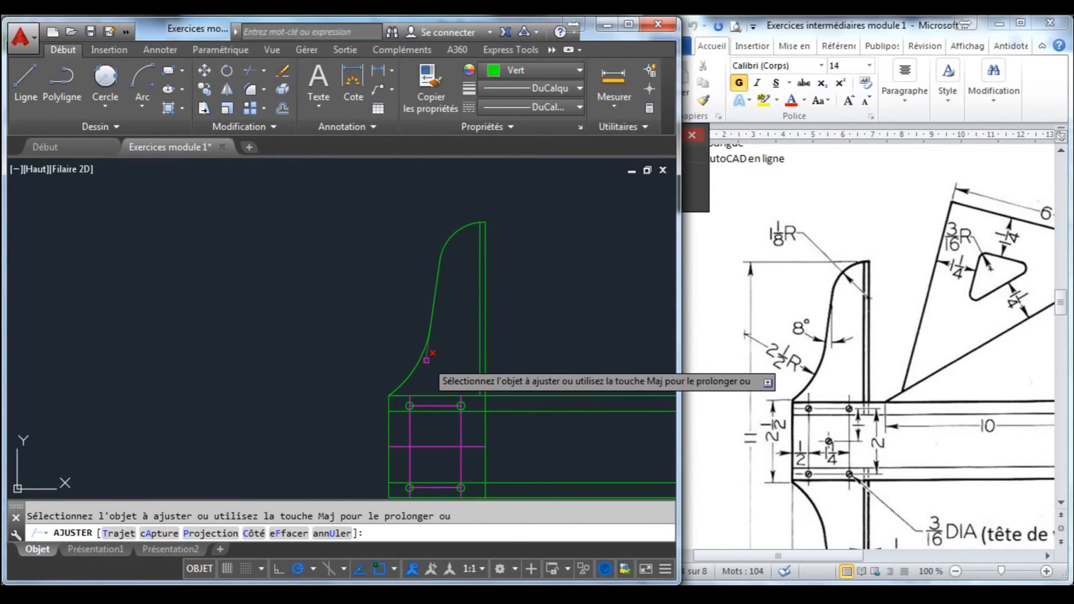
scroll(448, 300, down, 2)
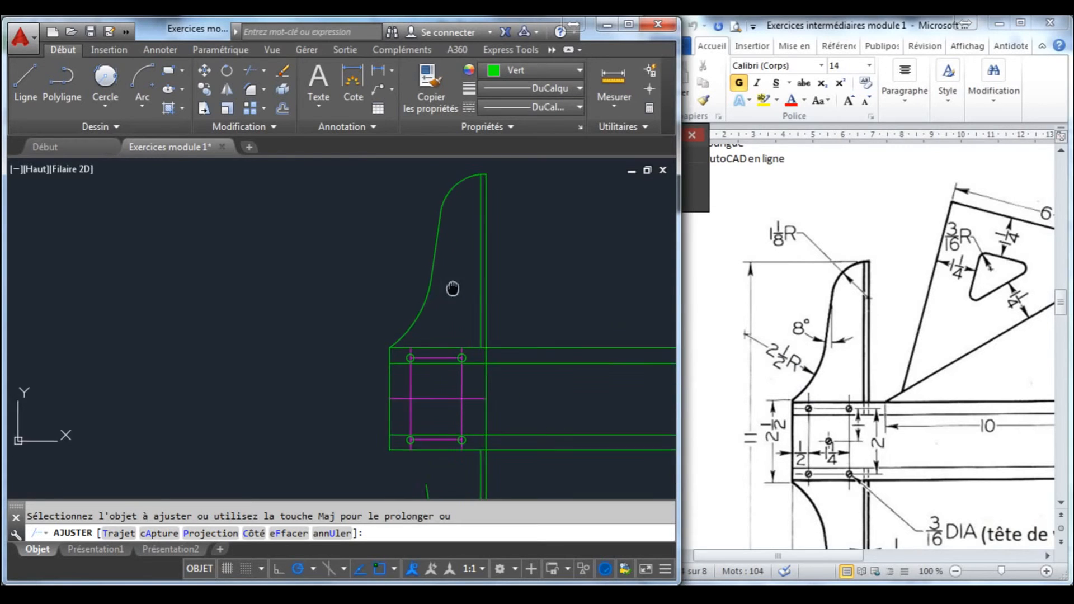
middle_drag(456, 297, 443, 287)
key(Escape)
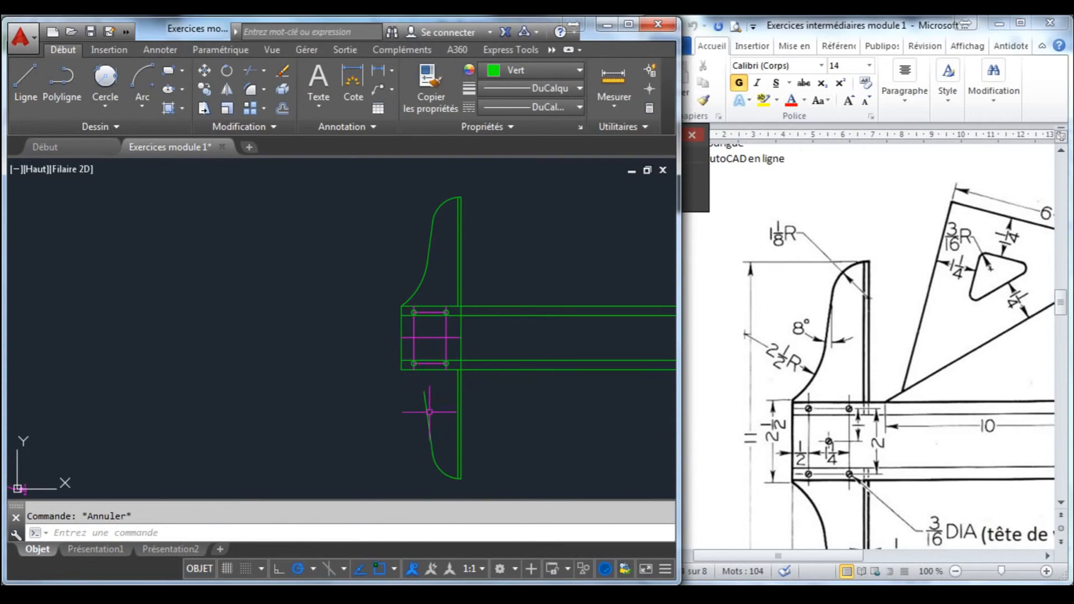
- Delete the lower inclined line and mirror the upper inclined line and concave arc about the blade's horizontal centreline, keeping the originals
click(428, 411)
key(Delete)
click(430, 293)
click(327, 223)
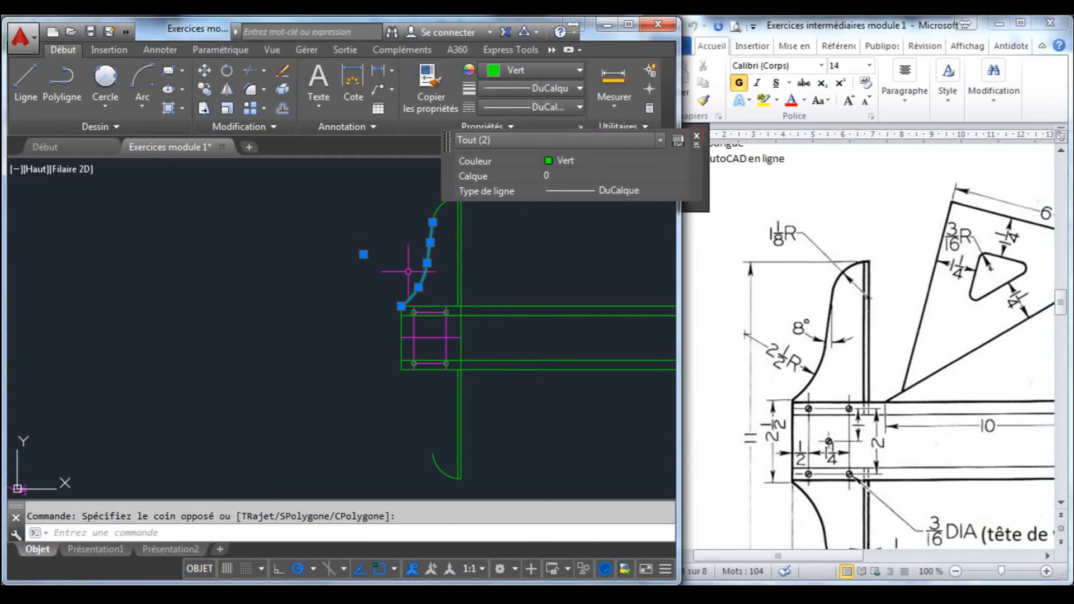
click(225, 89)
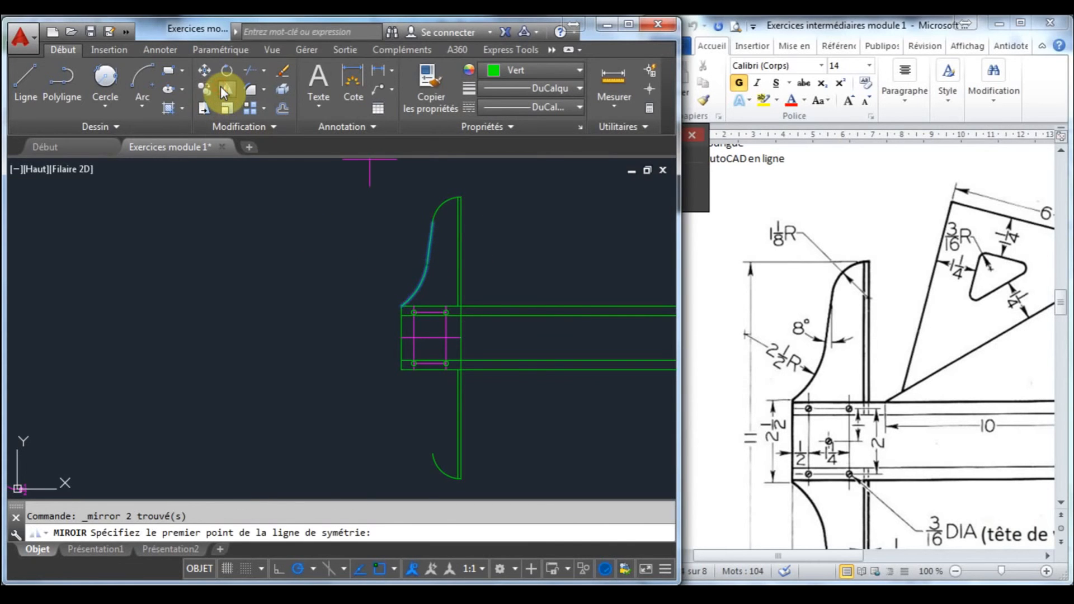
click(401, 338)
click(356, 341)
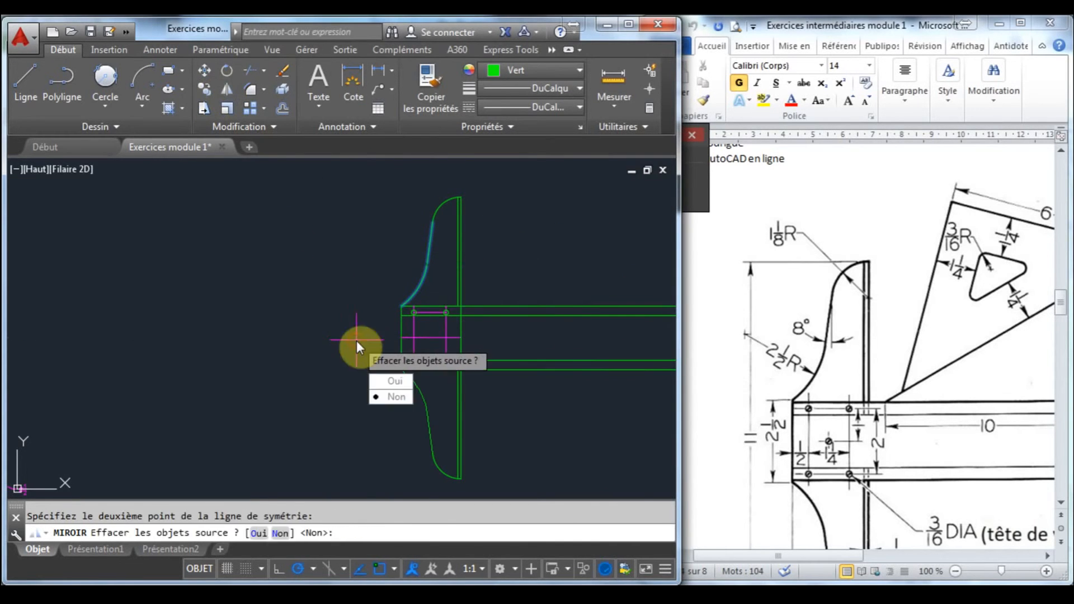
key(Return)
- Set the drawing colour to red and draw a 10-unit horizontal line to the right along the blade's upper edge
middle_drag(436, 326, 280, 296)
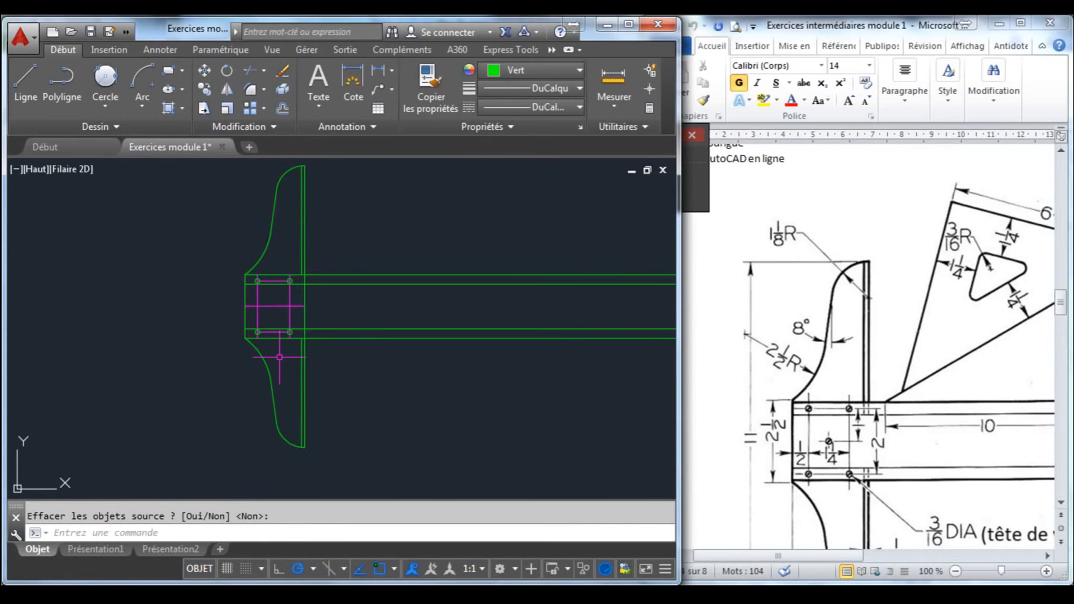
middle_drag(478, 307, 247, 329)
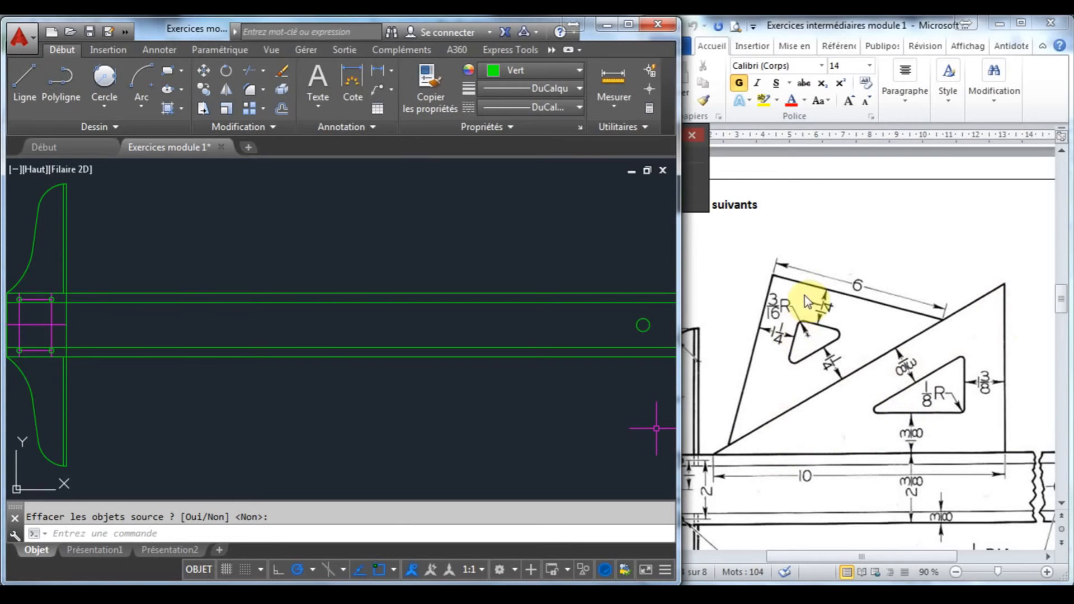
mouse_move(427, 264)
middle_down()
mouse_move(393, 357)
mouse_move(419, 335)
middle_up()
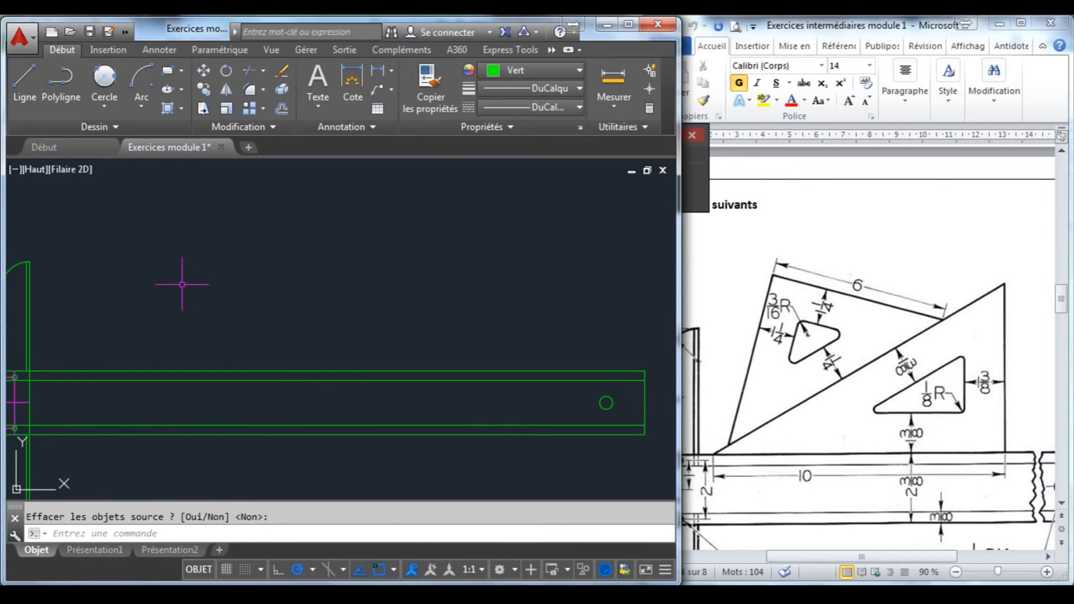
click(22, 90)
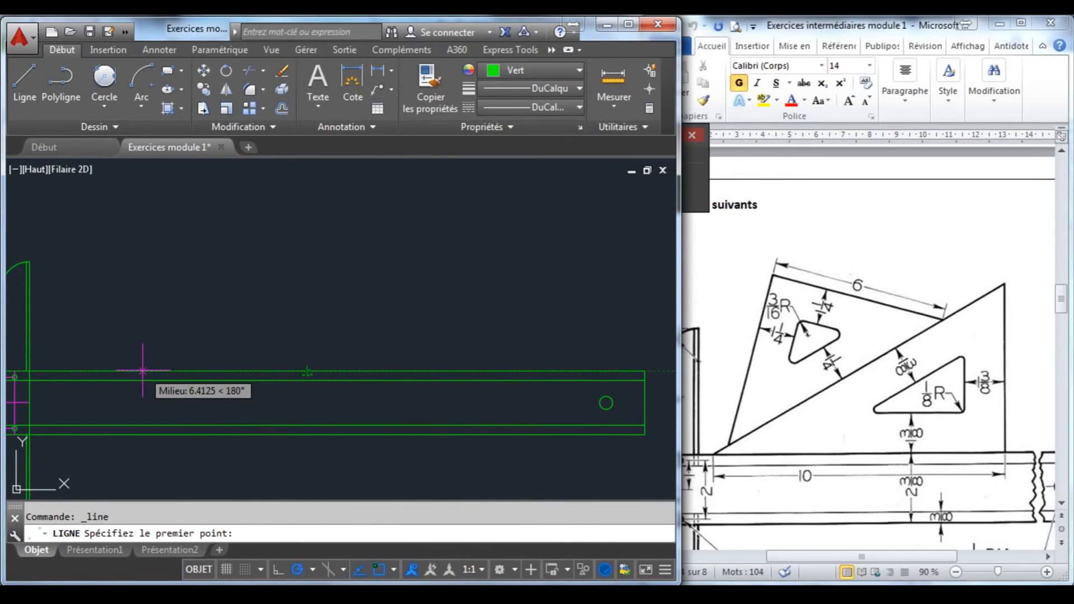
key(Escape)
click(519, 72)
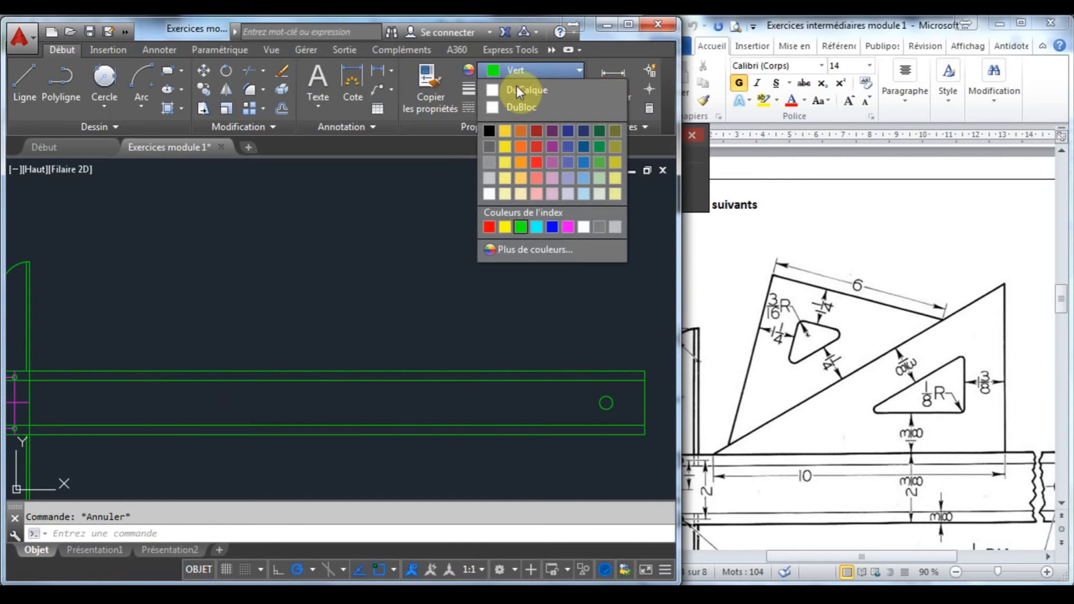
click(489, 227)
click(27, 84)
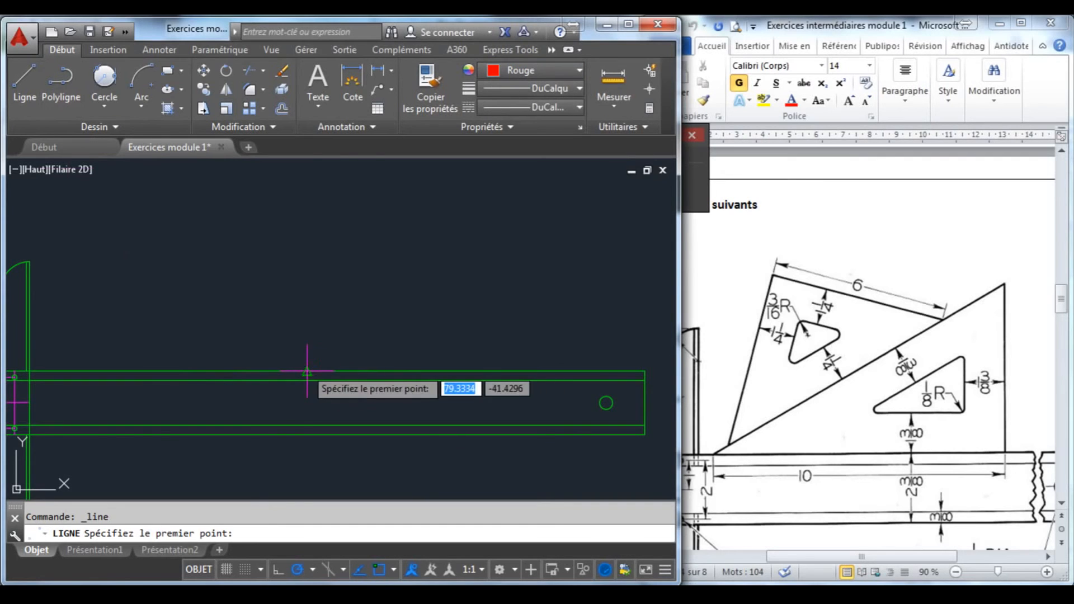
click(150, 371)
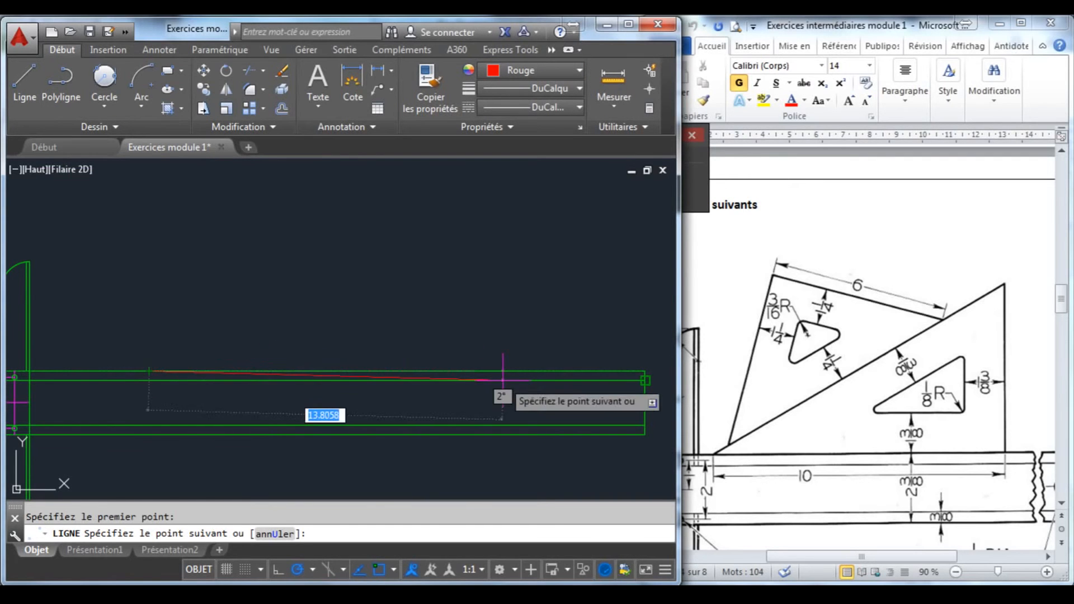
text(10)
key(Return)
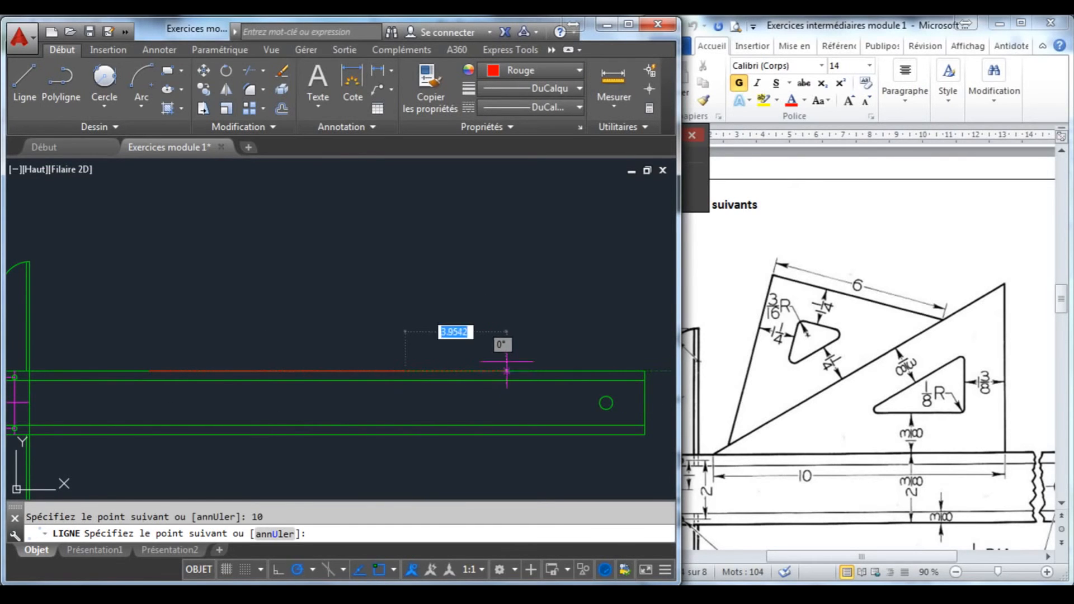
- Draw a vertical line upward from the right end of the 10-unit base line, taller than the set square
middle_drag(406, 224, 414, 295)
click(411, 235)
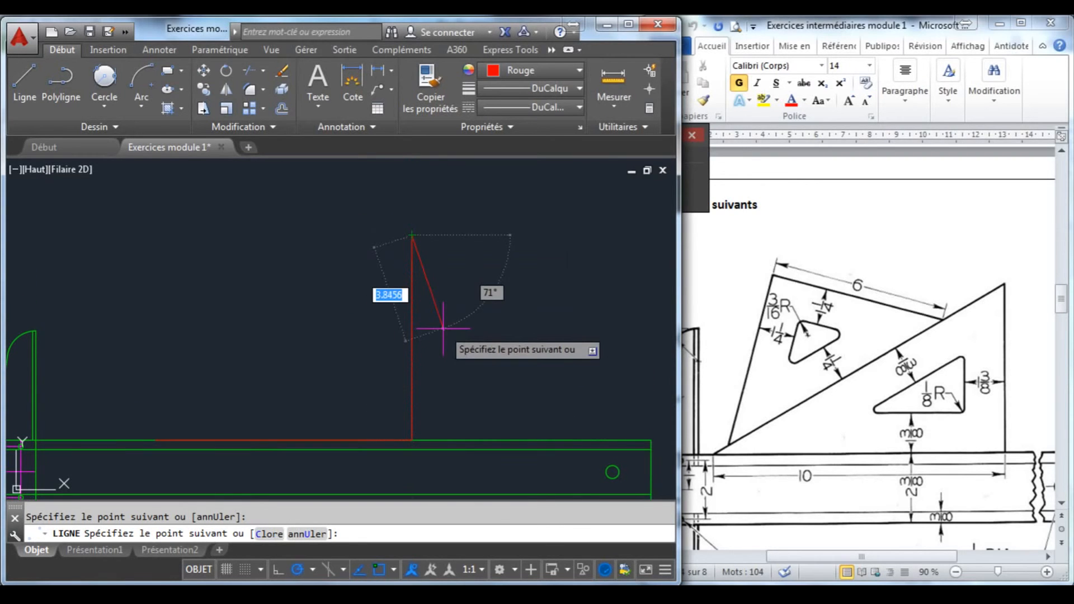
key(Escape)
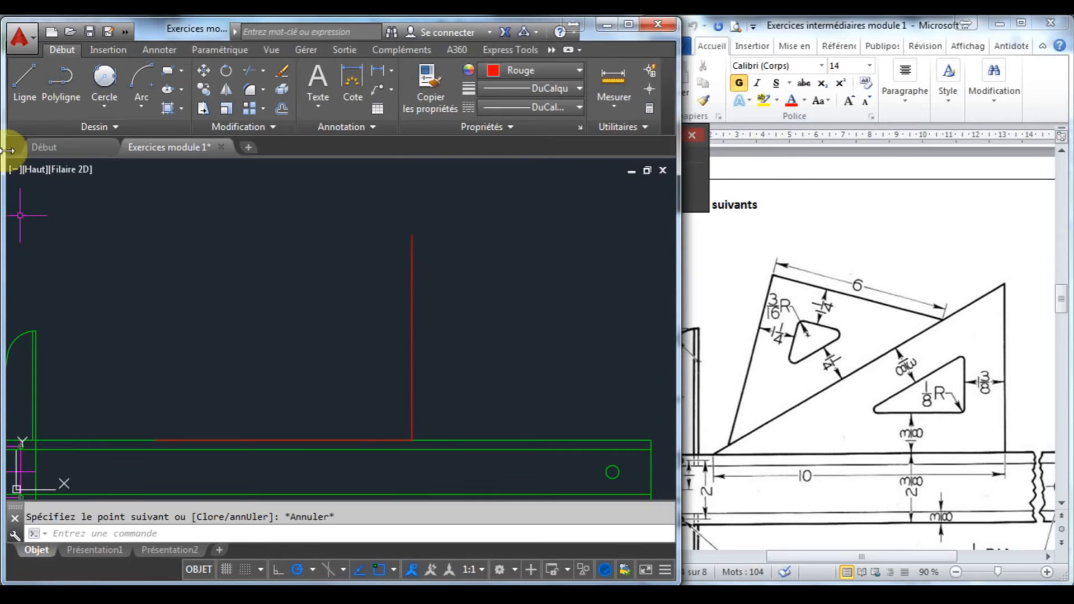
- Draw a line at 30° from the left end of the 10-unit base, extending past the vertical line
click(22, 83)
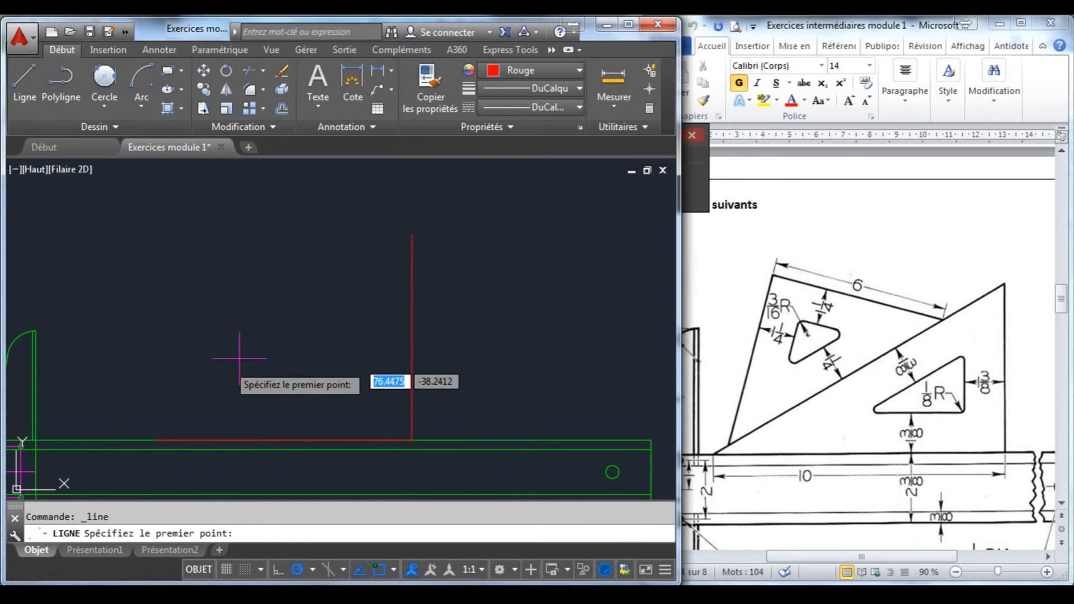
click(155, 440)
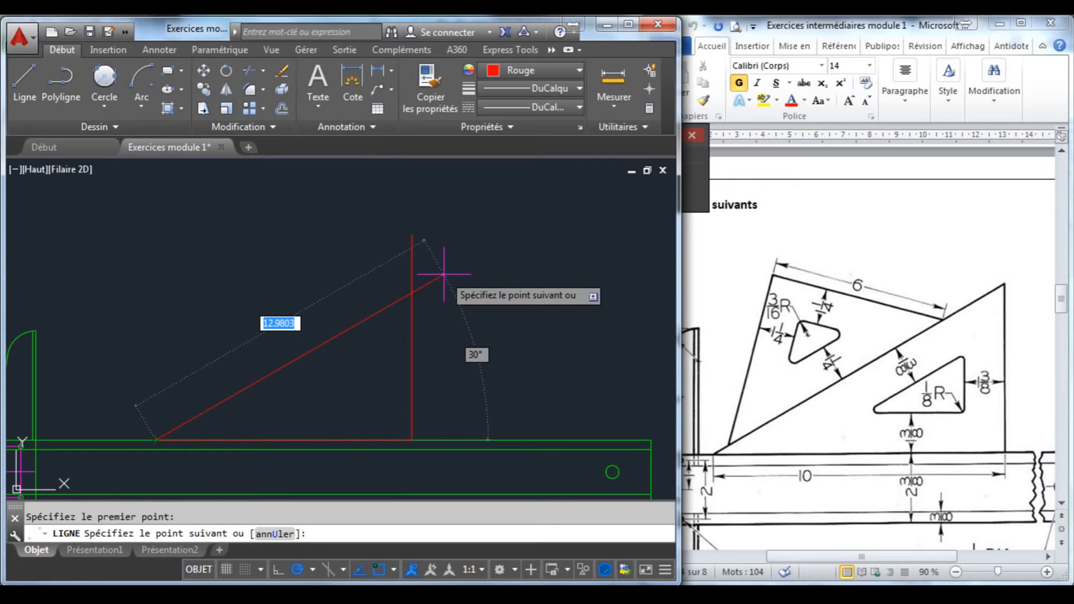
key(Tab)
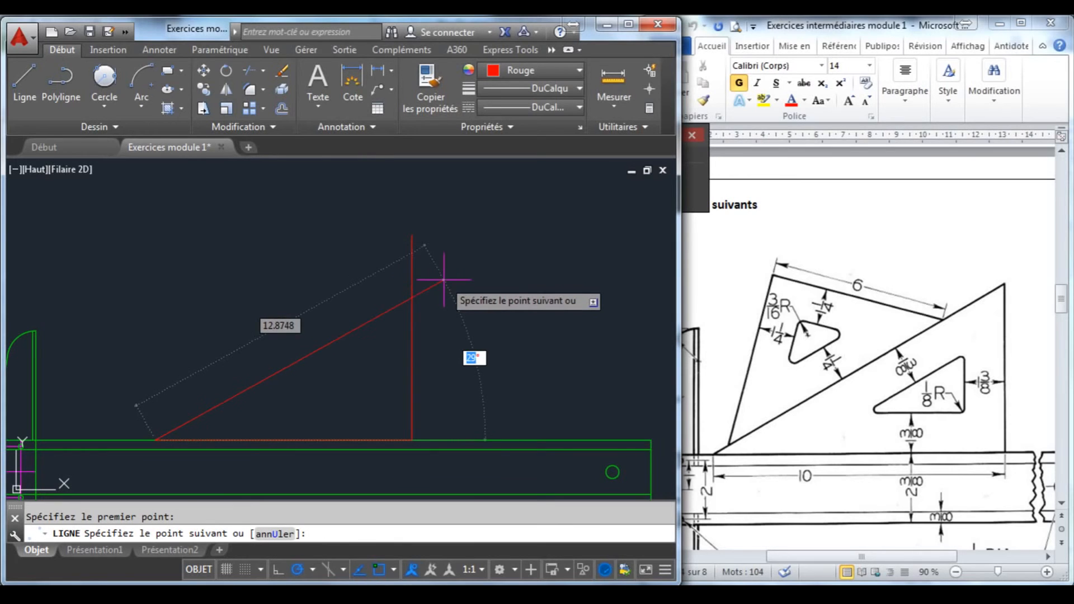
key(Tab)
key(Tab)
text(30)
key(Tab)
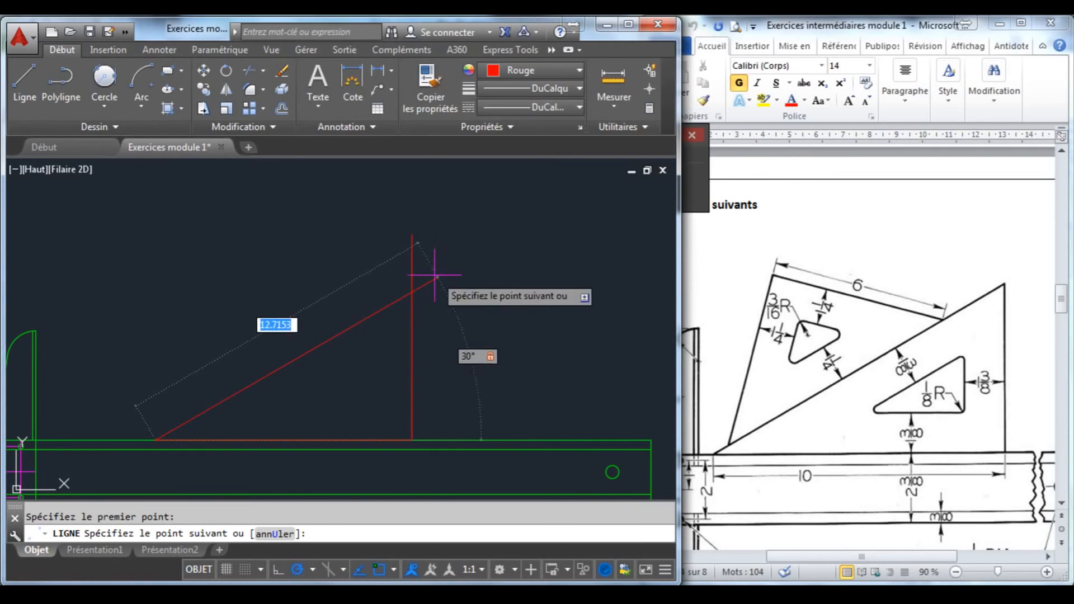
click(463, 275)
key(Escape)
key(Escape)
- Trim the inclined and vertical lines beyond their intersection to close the set square's outline
click(247, 71)
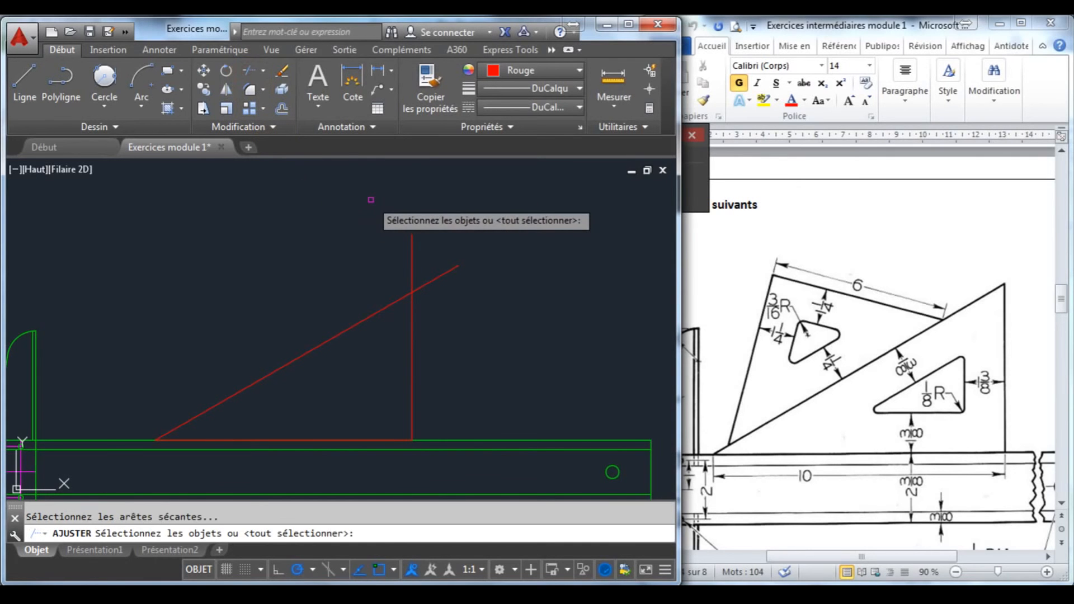
key(Return)
click(454, 268)
click(412, 246)
key(Escape)
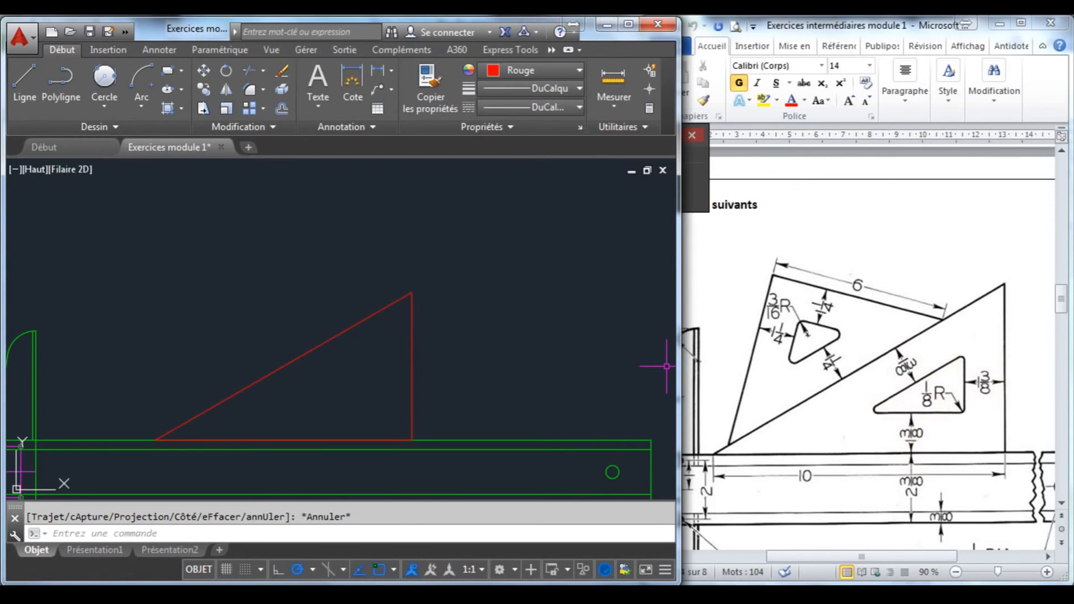
- Offset the set square's inclined, vertical and base sides 1.375 units inward
click(280, 108)
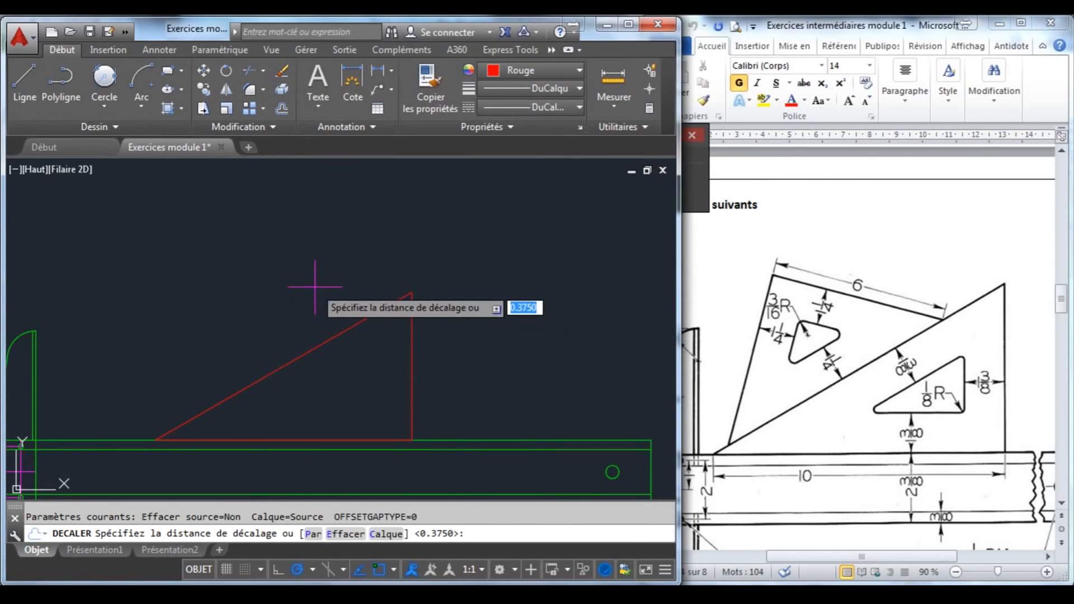
text(1.375)
key(Return)
click(336, 336)
click(349, 363)
click(410, 365)
click(377, 391)
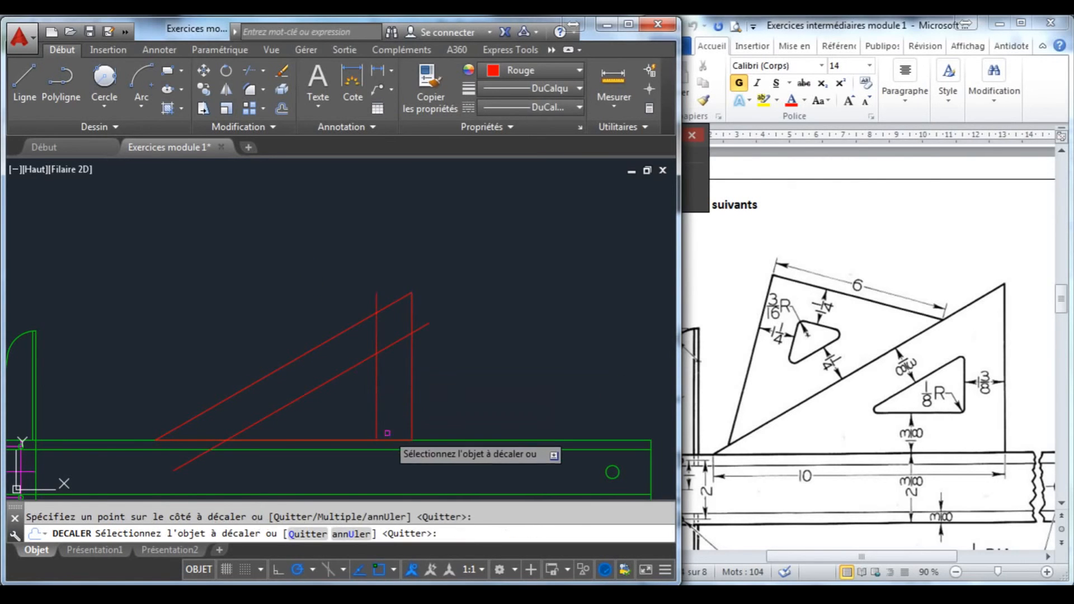
click(383, 440)
click(386, 388)
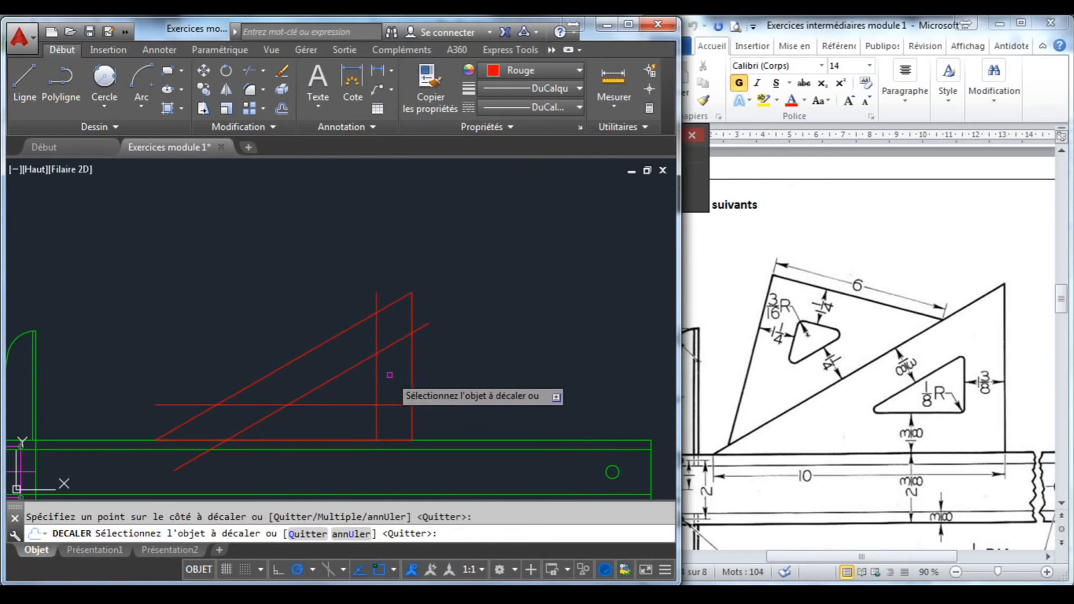
key(Escape)
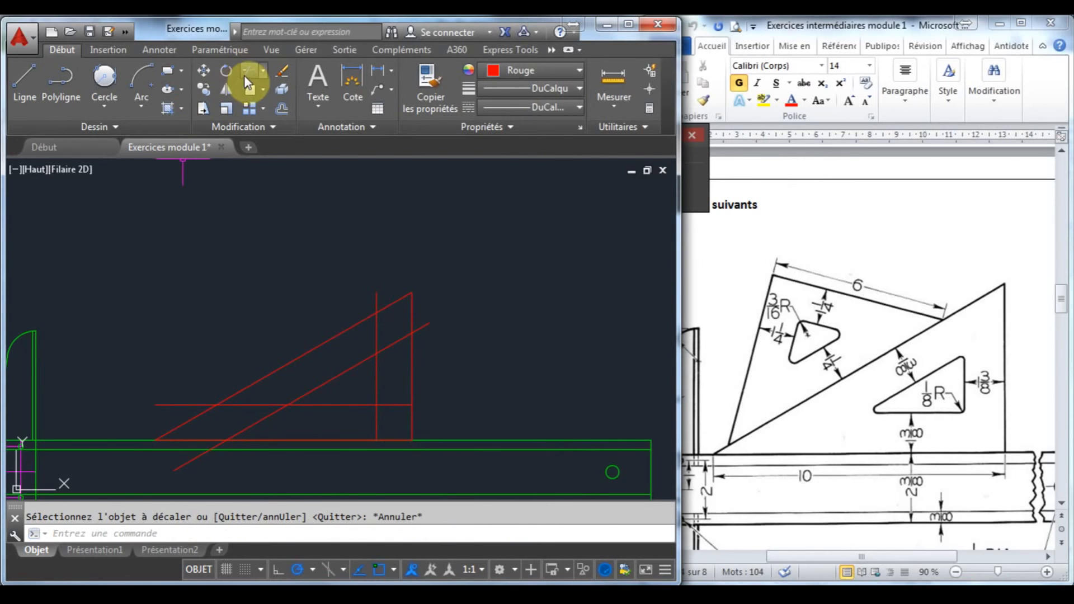
- Trim the three offset lines at their mutual intersections to form the inner triangular cutout
click(252, 71)
key(Return)
scroll(397, 263, up, 2)
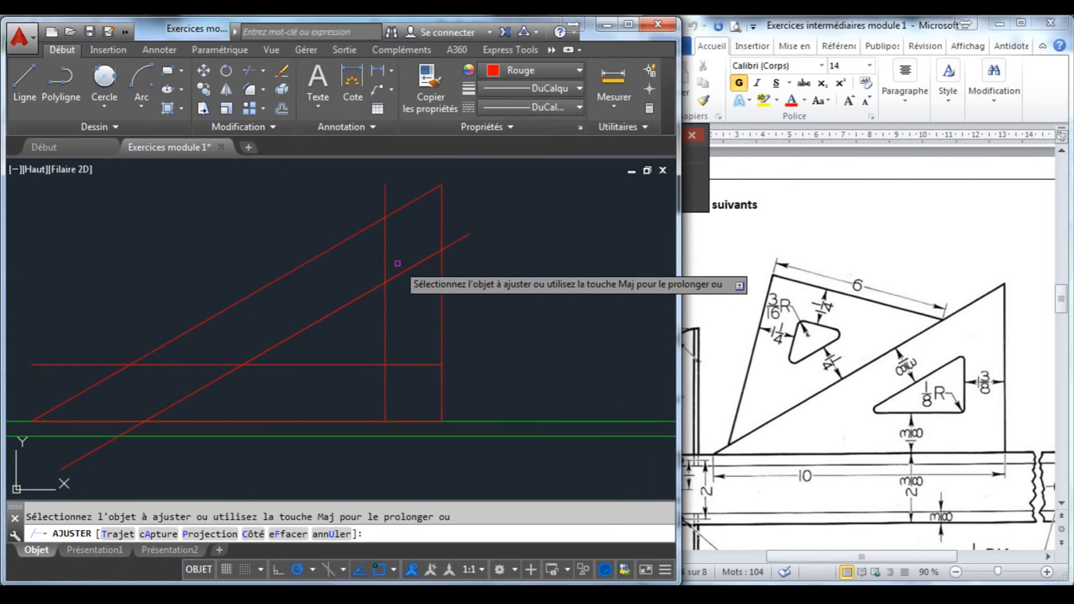
click(421, 268)
click(377, 250)
middle_drag(401, 385, 435, 340)
click(434, 352)
click(384, 333)
click(455, 324)
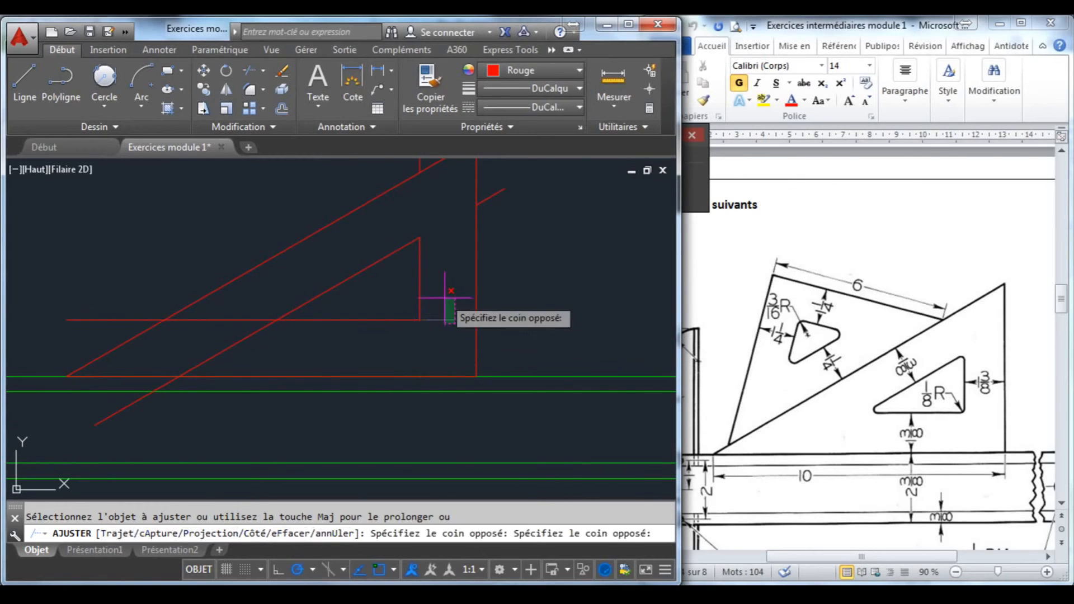
click(449, 305)
scroll(226, 311, down, 2)
key(Escape)
- Delete the four leftover line segments outside the set square's outline
click(157, 317)
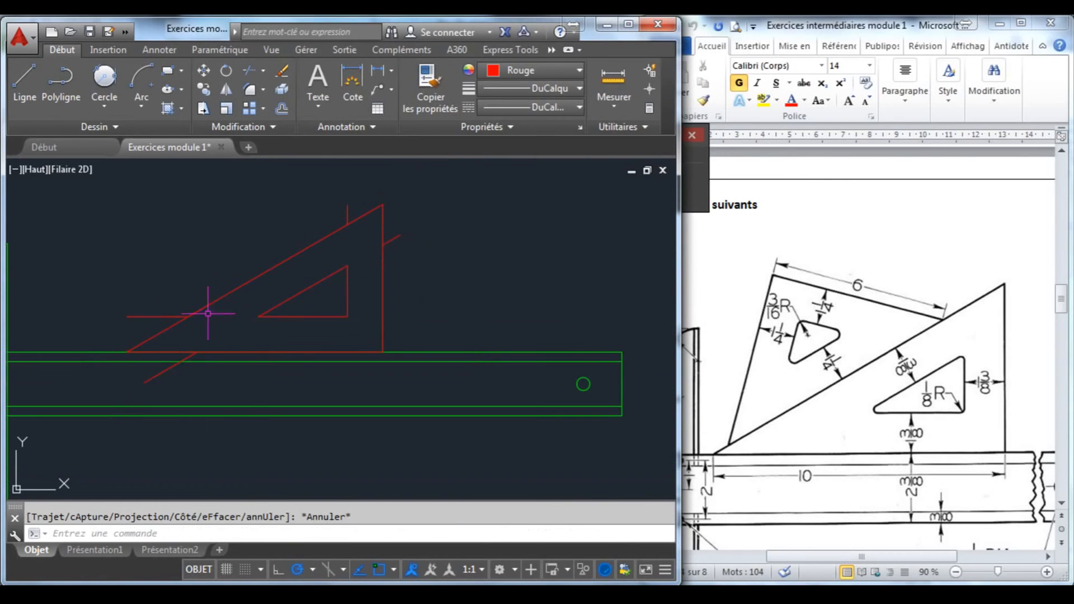
click(182, 360)
middle_drag(158, 284, 132, 321)
mouse_move(295, 374)
middle_down()
mouse_move(508, 465)
mouse_move(529, 396)
middle_up()
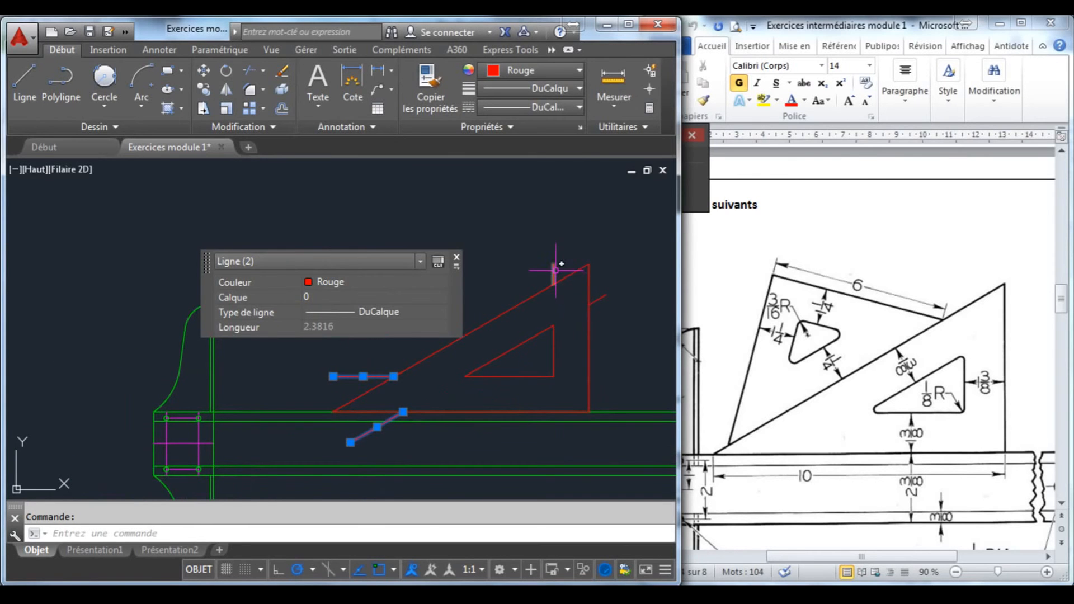
click(557, 272)
click(597, 300)
key(Delete)
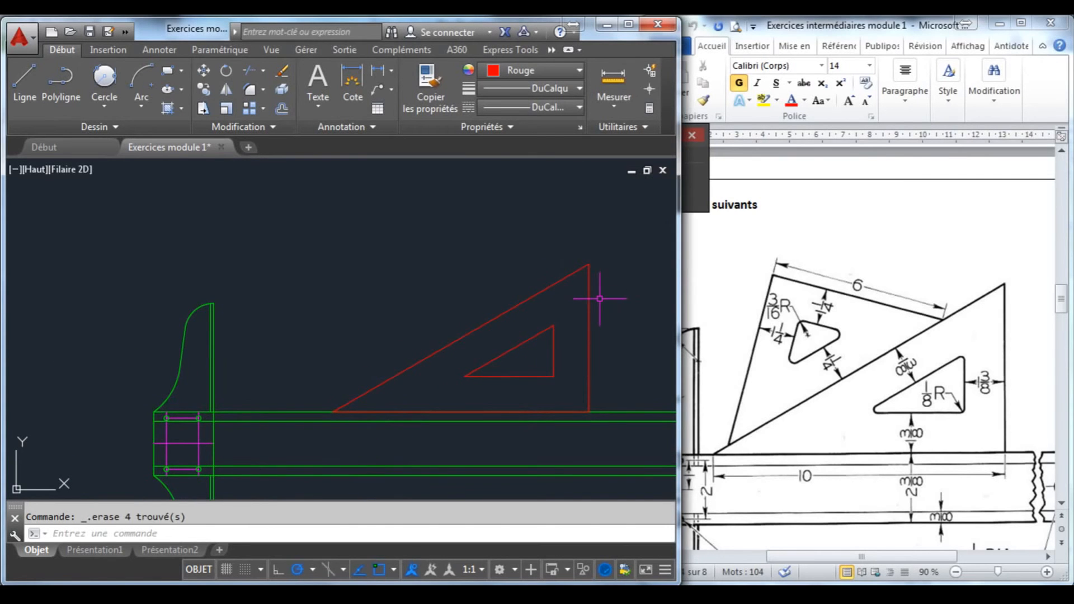
- Fillet the left acute corner of the inner triangle with a radius of 1/8
middle_drag(558, 319, 379, 299)
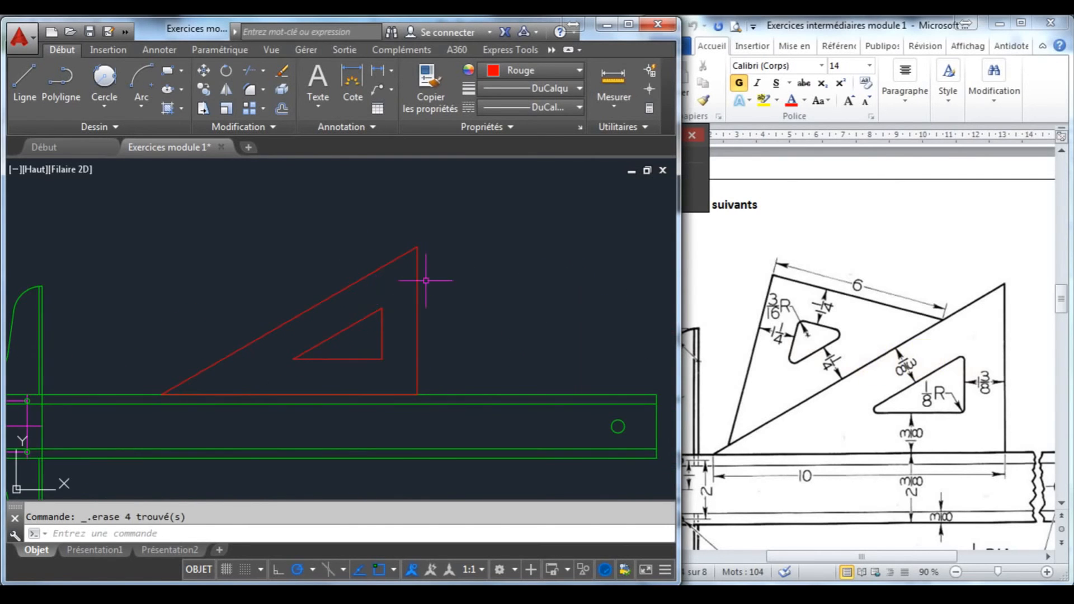
click(264, 88)
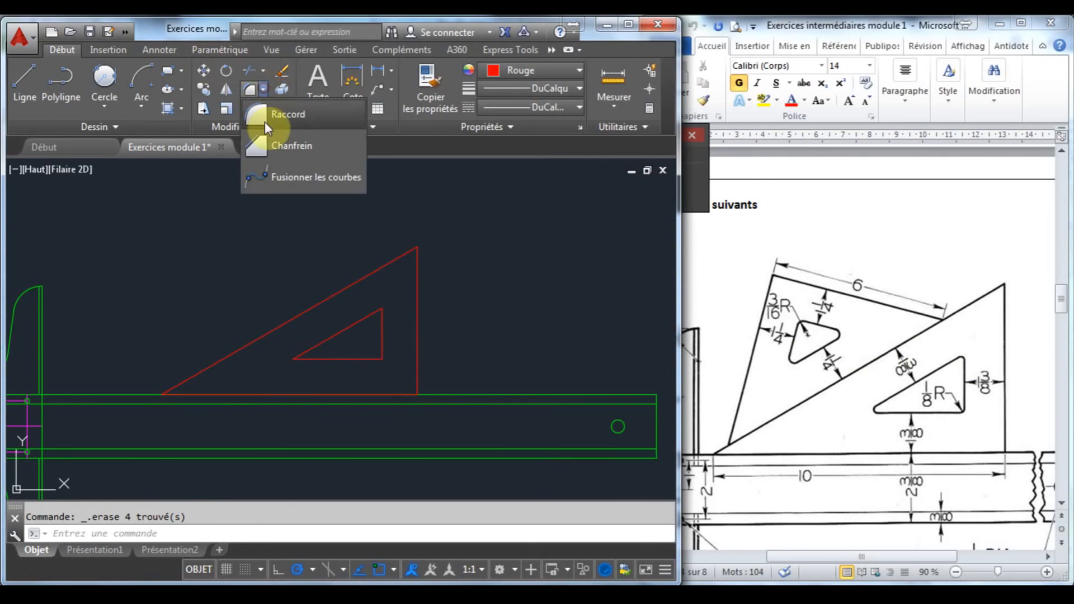
click(259, 111)
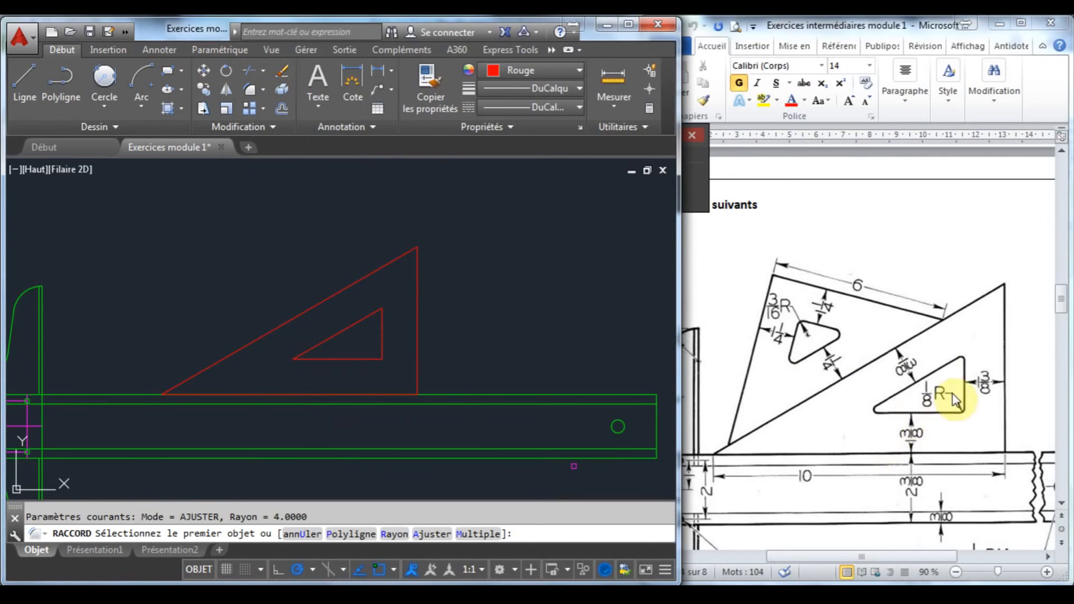
click(386, 545)
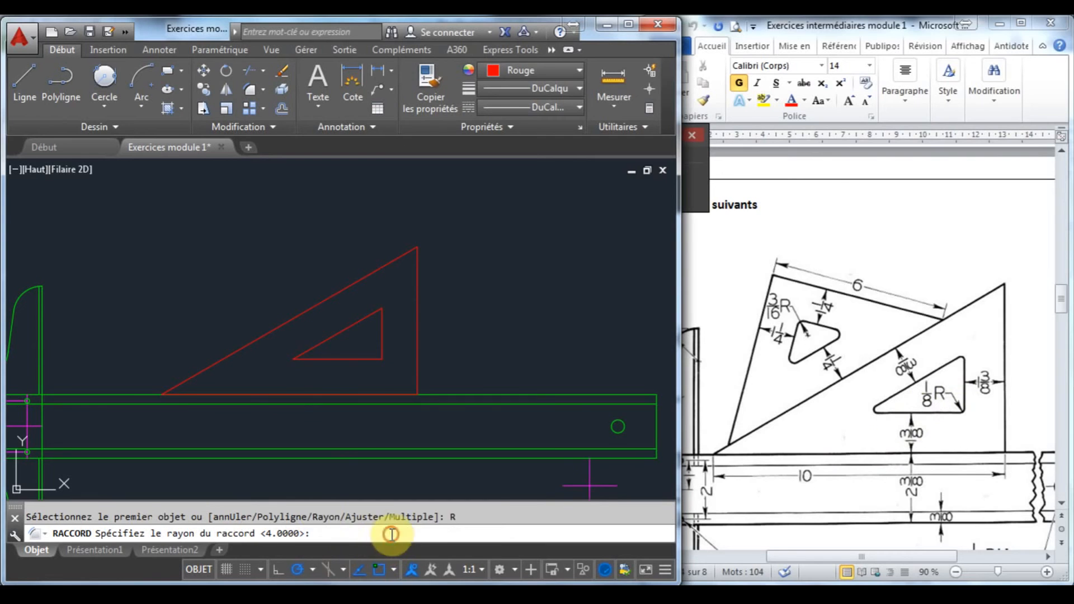
text(1/8)
key(Return)
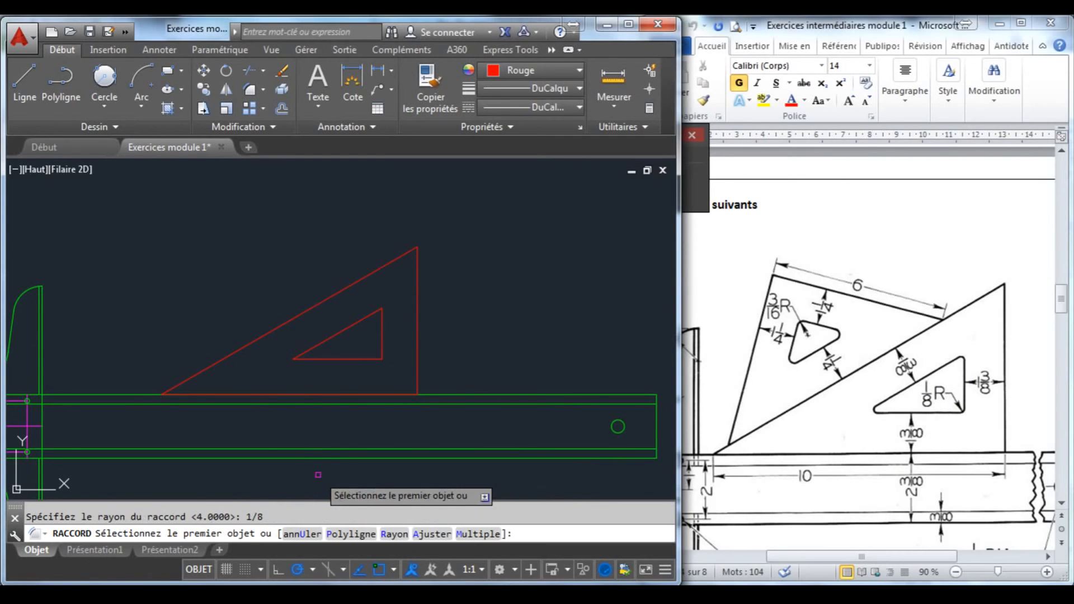
scroll(303, 356, up, 4)
click(301, 357)
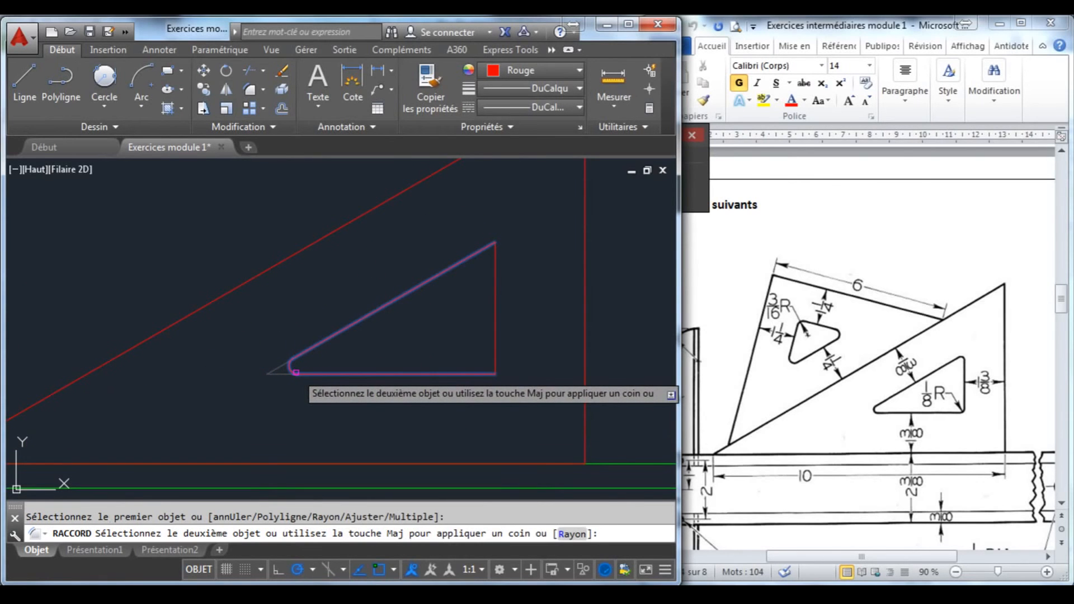
click(296, 372)
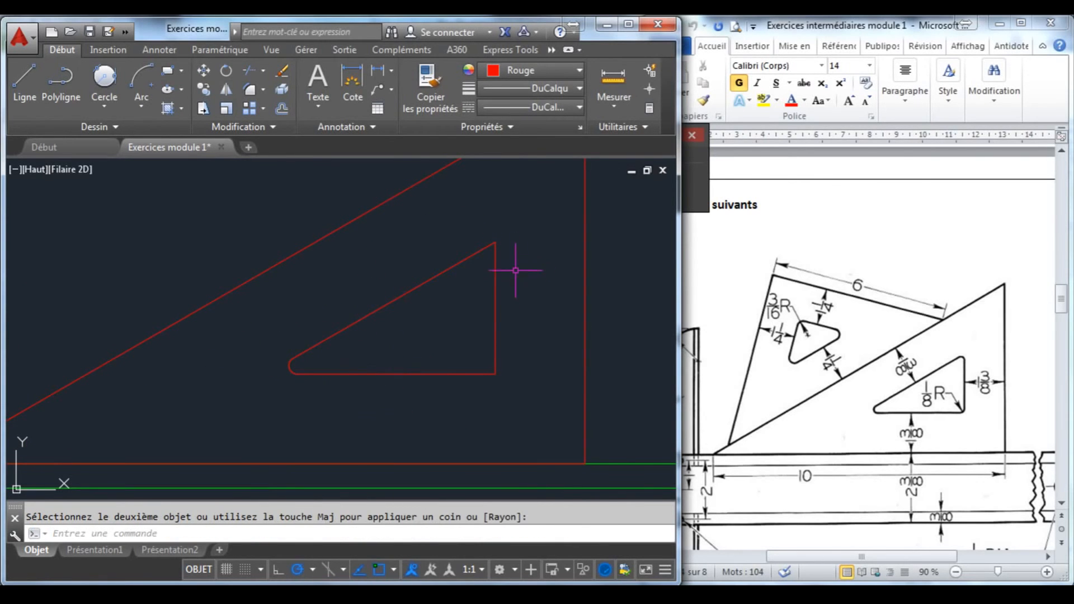
- Fillet the inner triangle's upper corner between the inclined and vertical sides with the same 1/8 radius
right_click(521, 220)
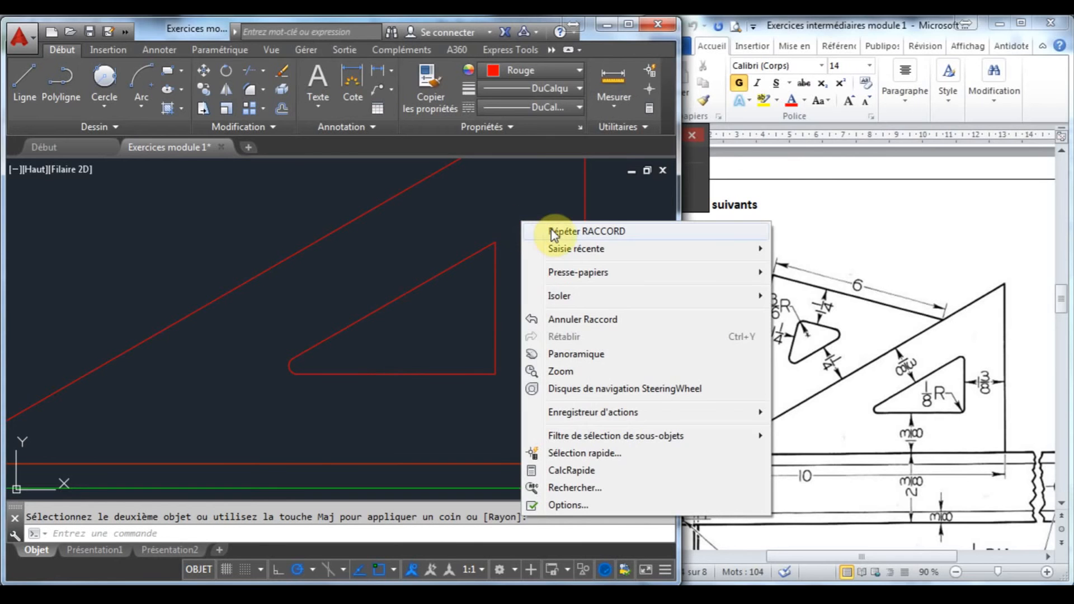
click(540, 222)
click(482, 250)
click(495, 283)
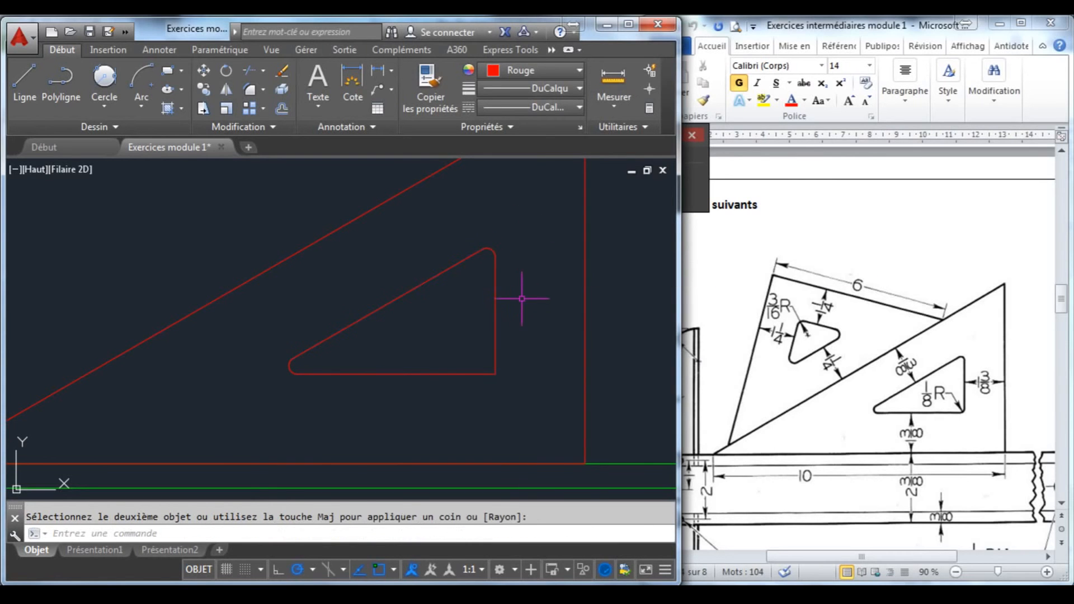
right_click(519, 424)
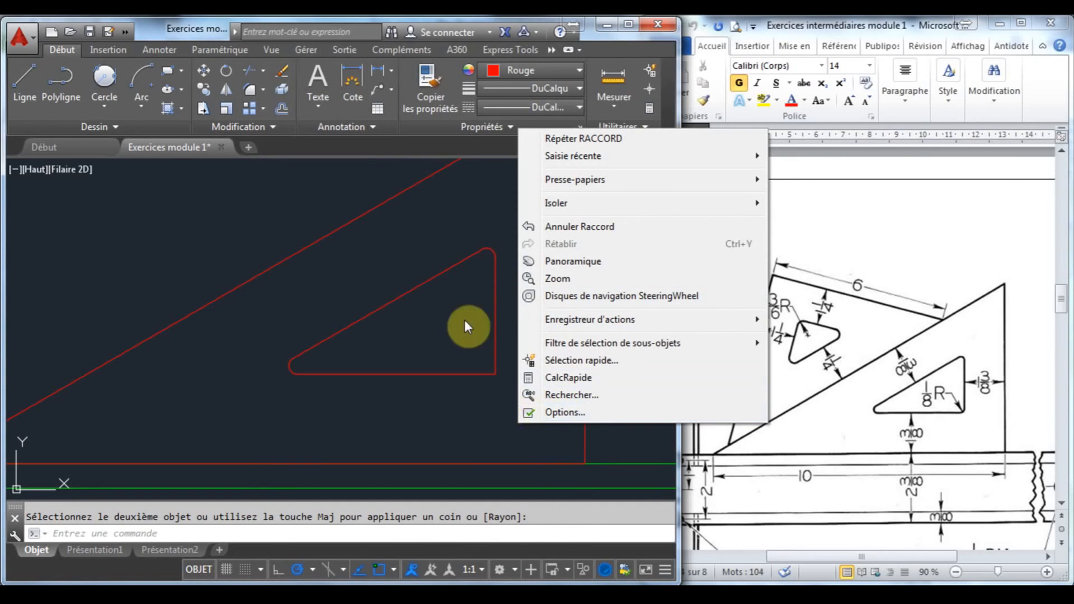
click(444, 202)
right_click(445, 203)
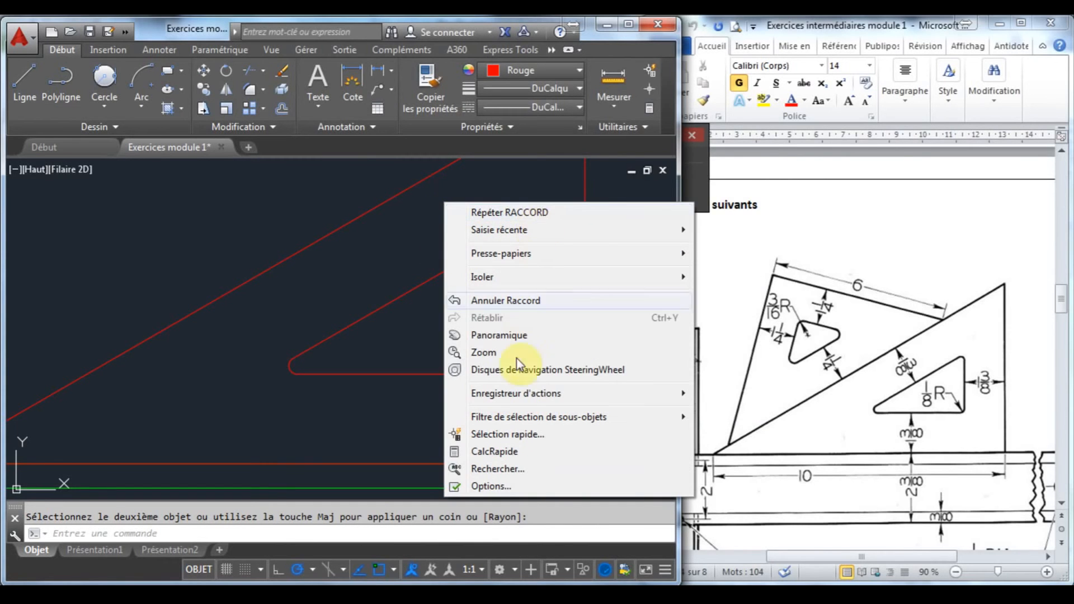
right_click(386, 219)
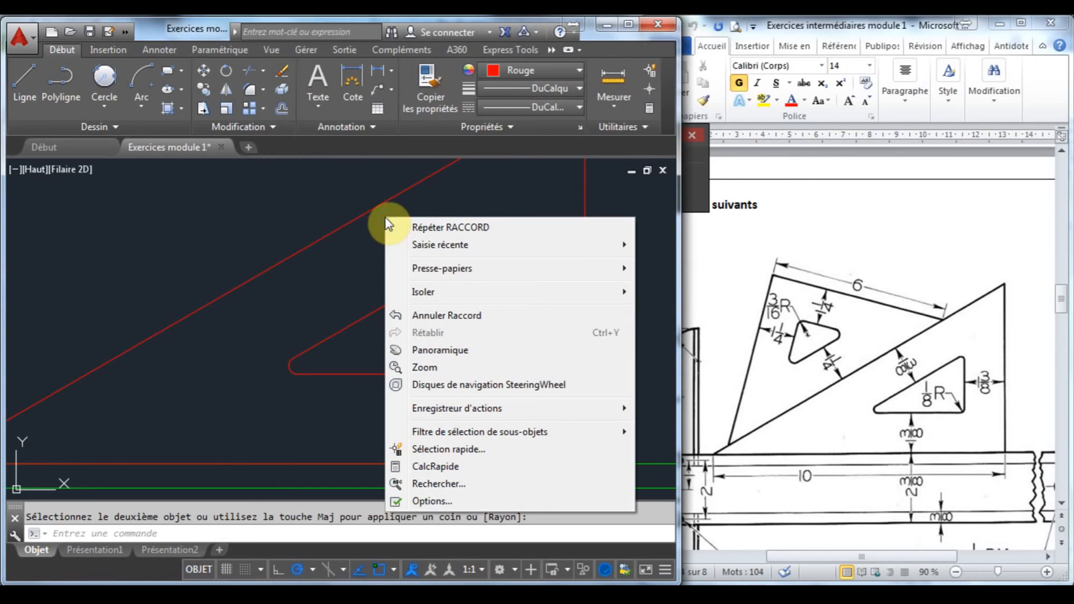
right_click(383, 221)
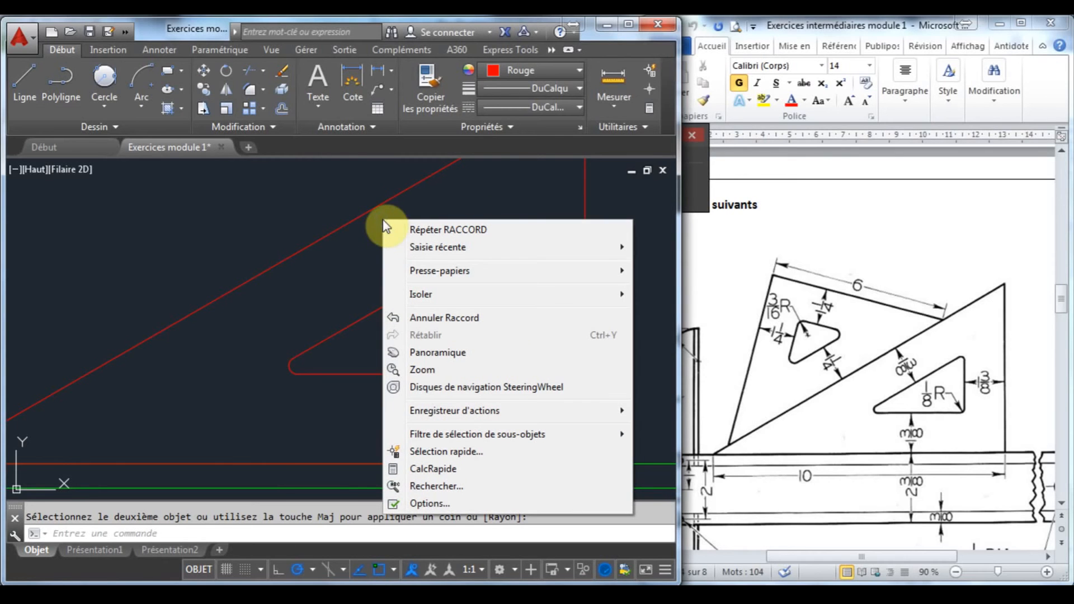
click(431, 230)
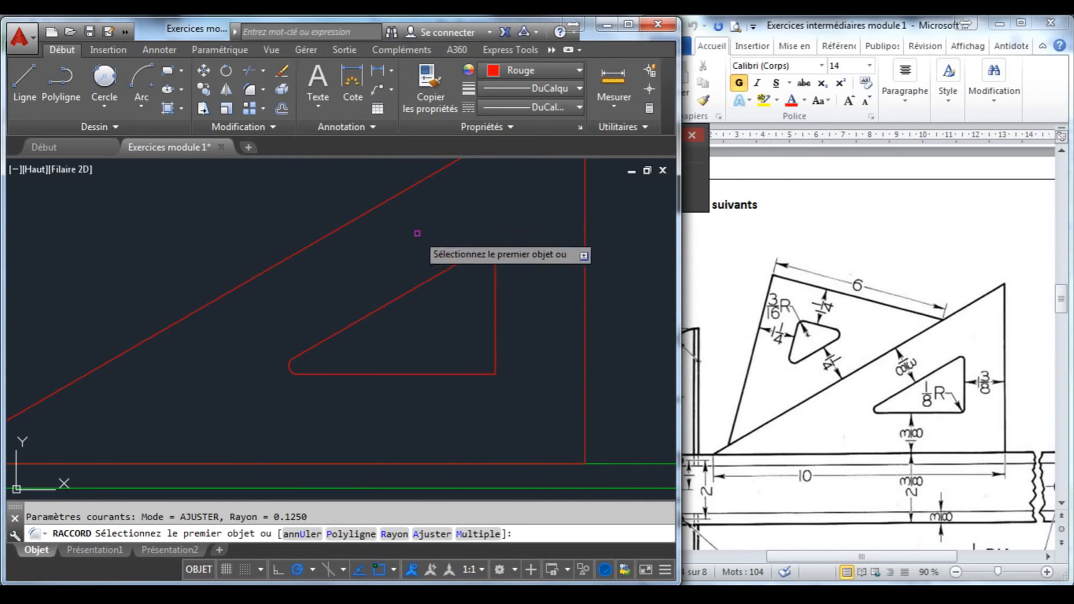
key(Escape)
right_click(417, 220)
key(Escape)
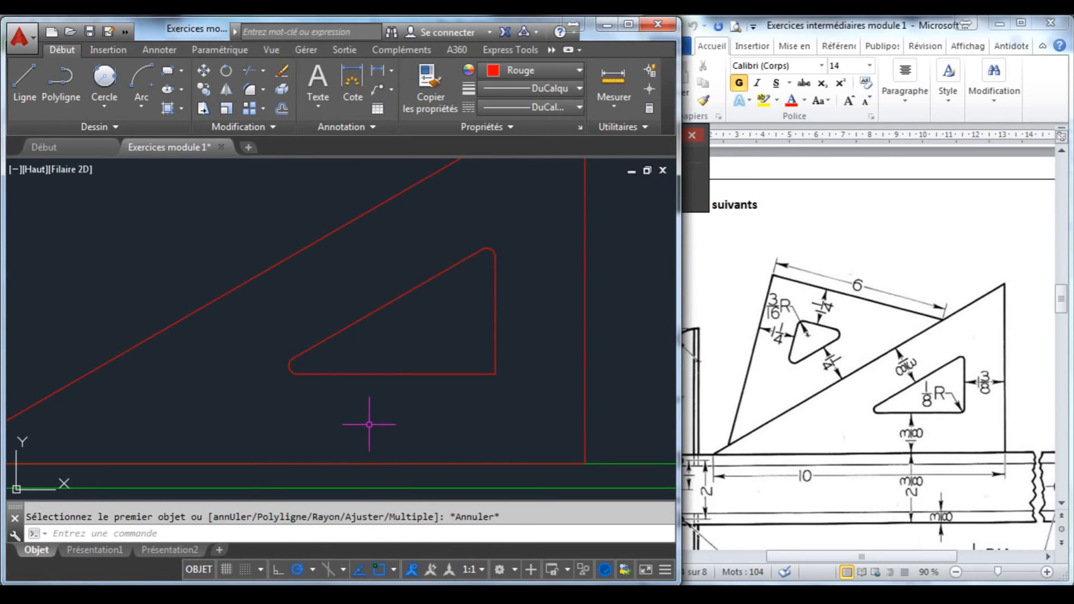
right_click(370, 424)
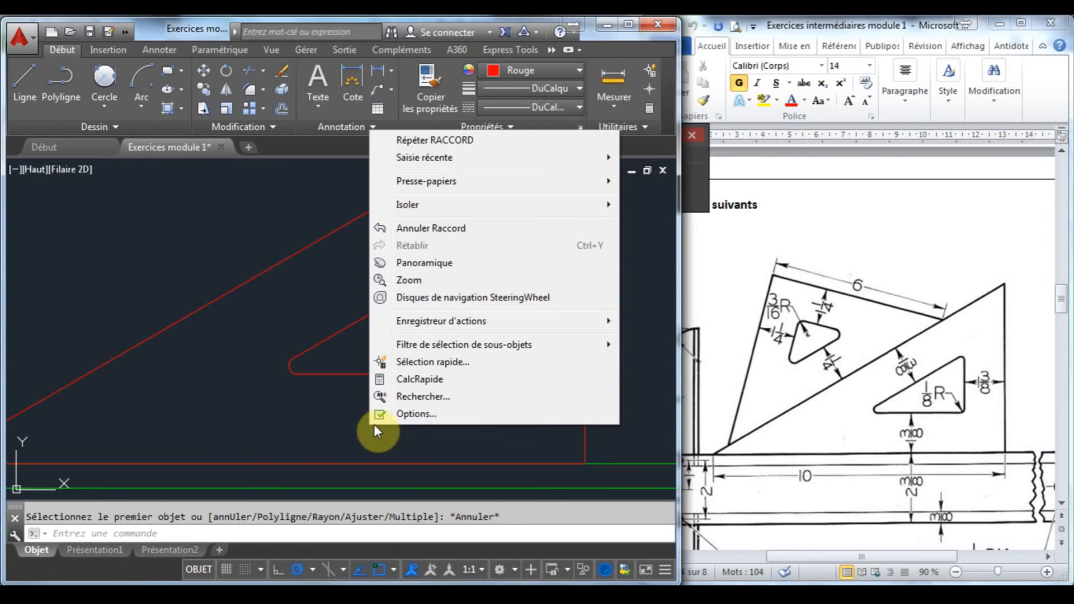
click(429, 146)
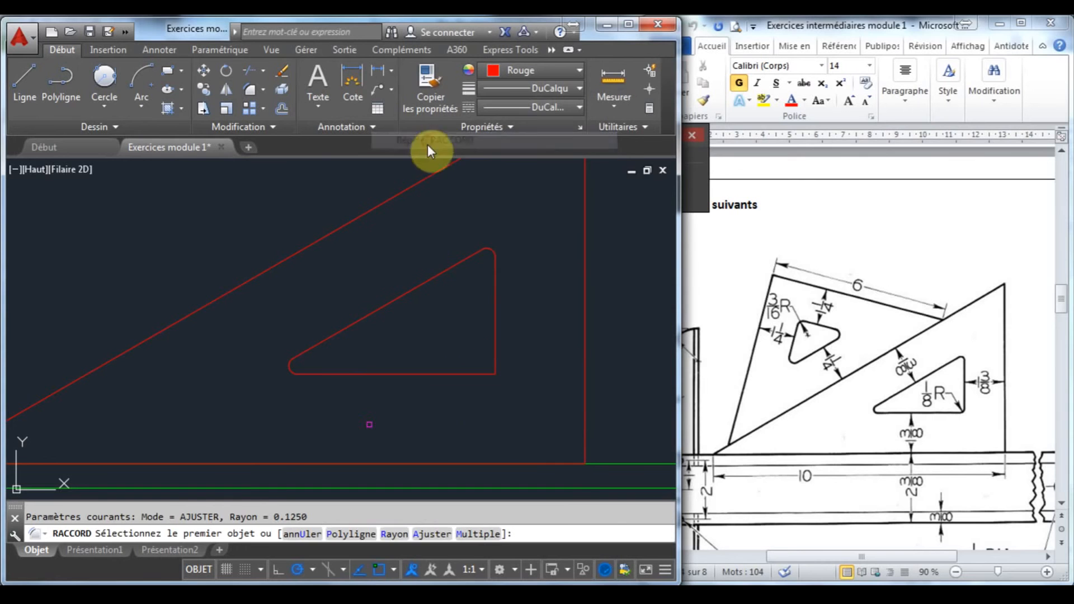
key(Escape)
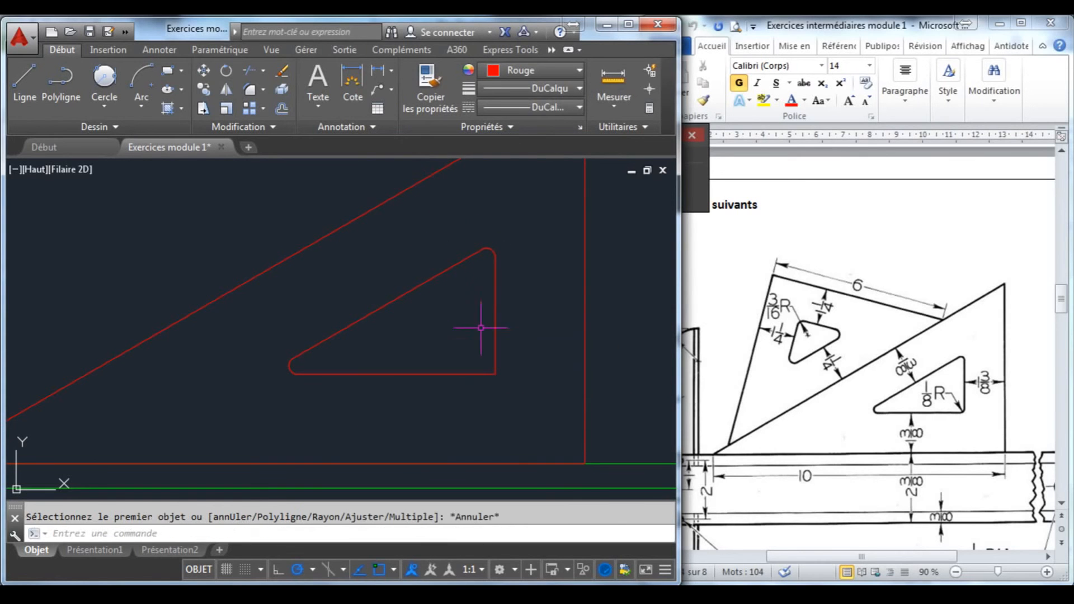
- Fillet the right-angle corner of the red set square's inner triangle with the same 1/8 radius
right_click(451, 188)
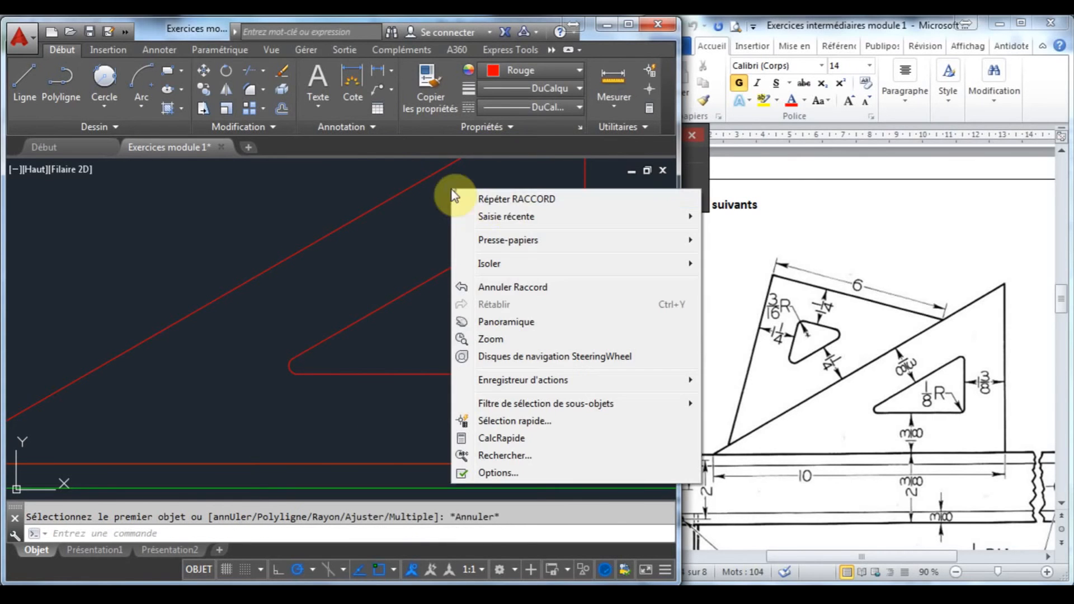
click(507, 200)
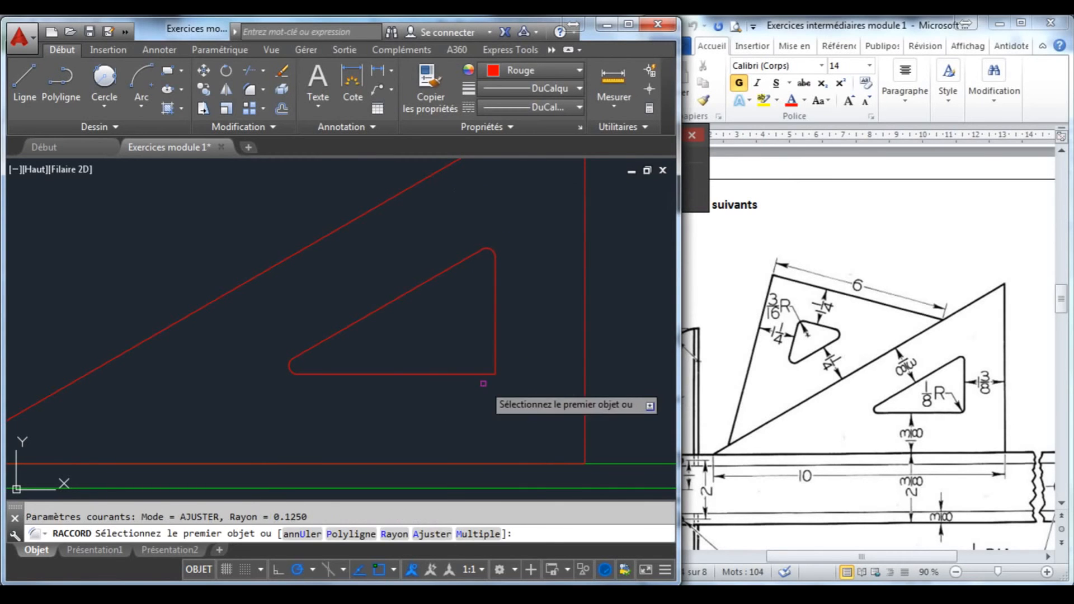
click(486, 371)
scroll(485, 370, down, 5)
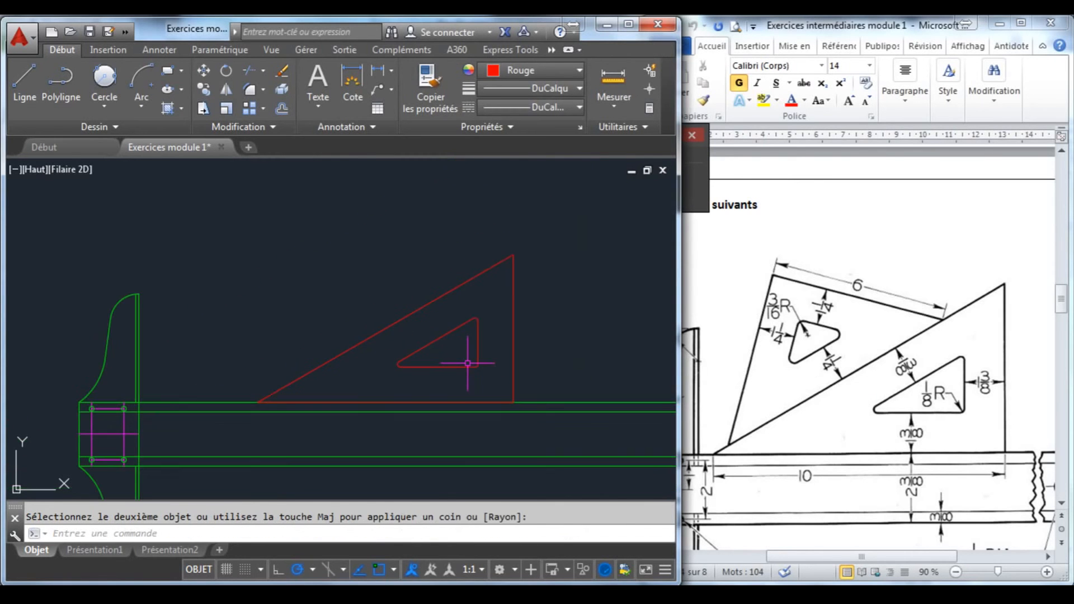
key(Escape)
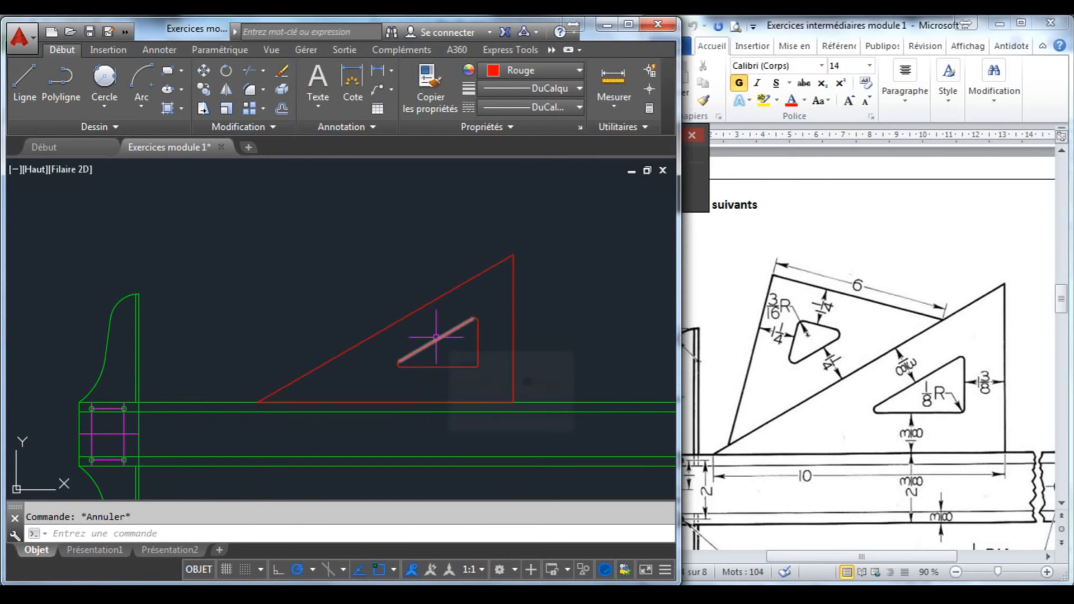
middle_drag(372, 276, 387, 328)
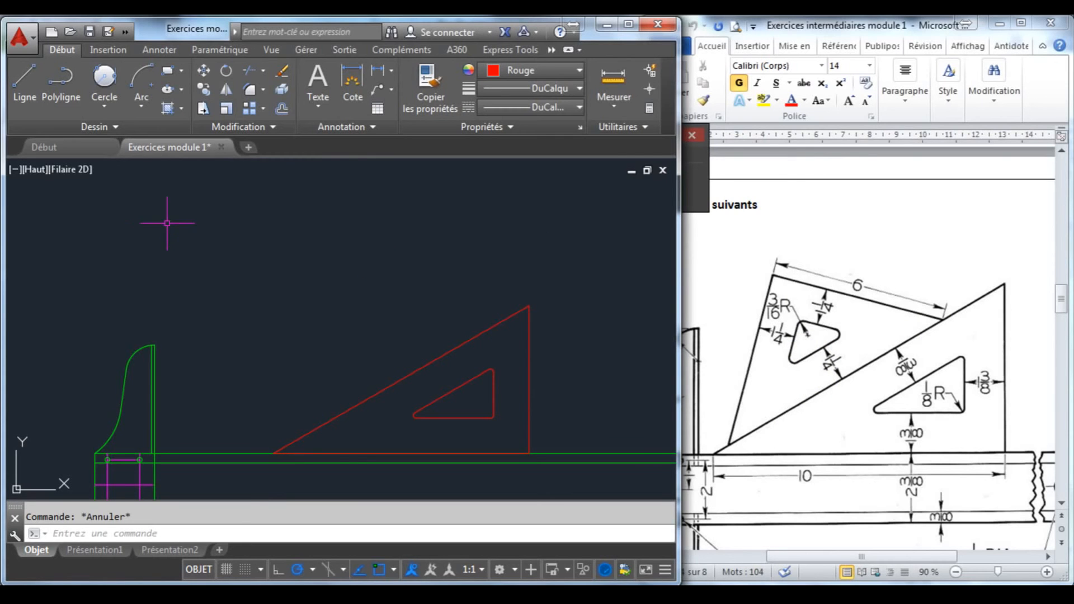
click(22, 83)
middle_drag(238, 244, 227, 259)
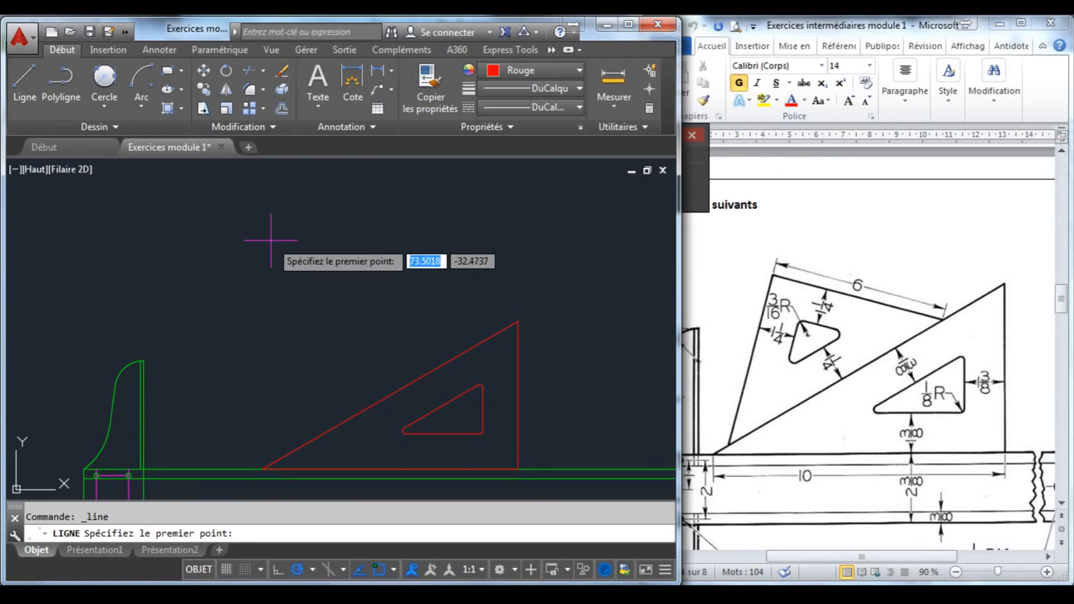
key(Escape)
- Draw a yellow right isosceles triangle above the red set square, with 6-unit horizontal and vertical legs meeting at its upper-left corner
click(525, 72)
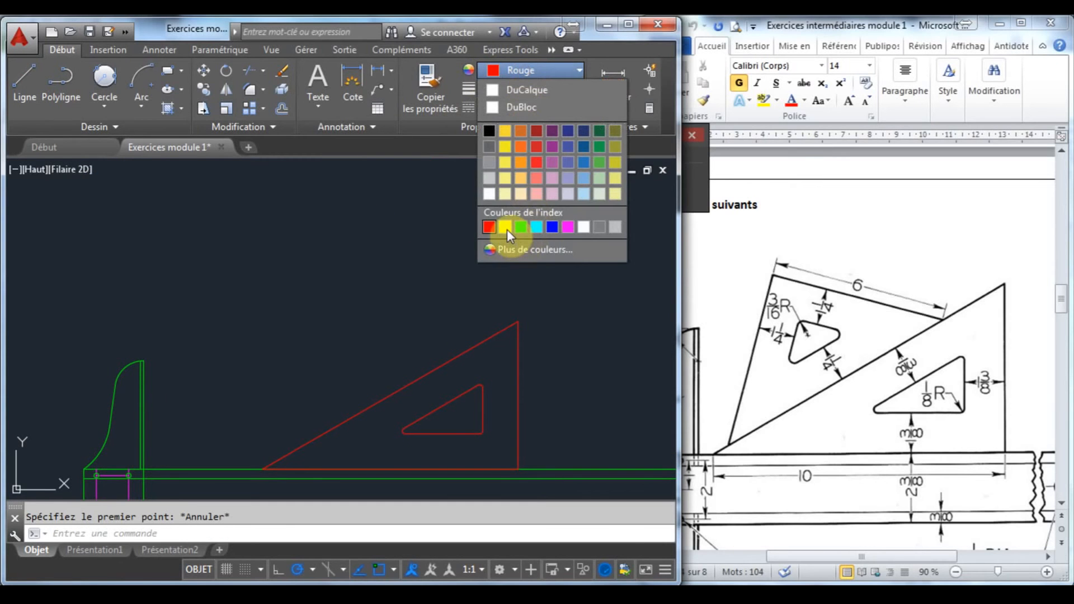
click(507, 228)
click(24, 92)
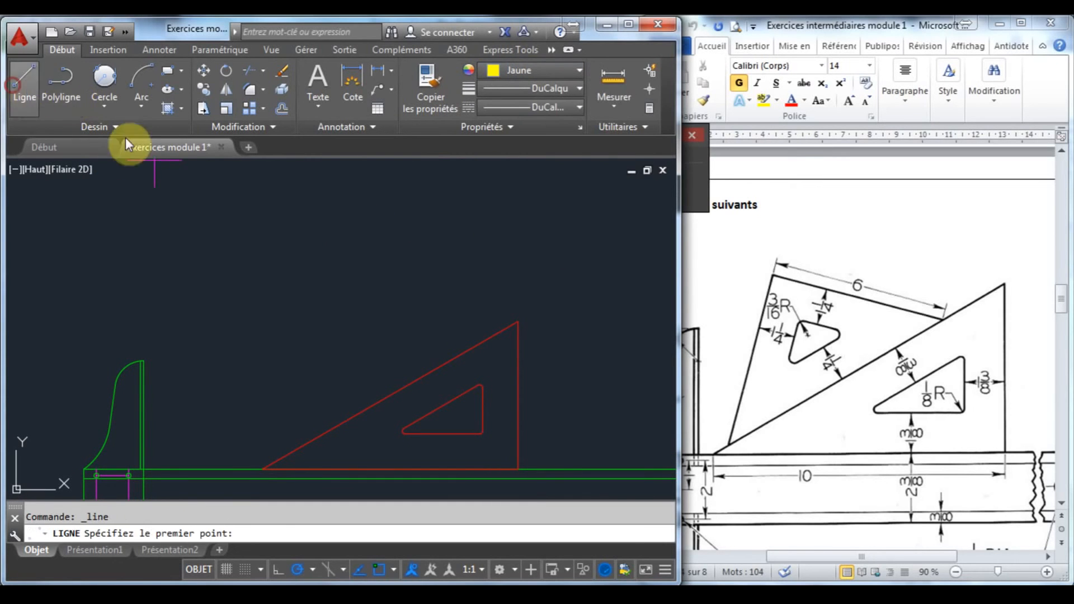
click(372, 227)
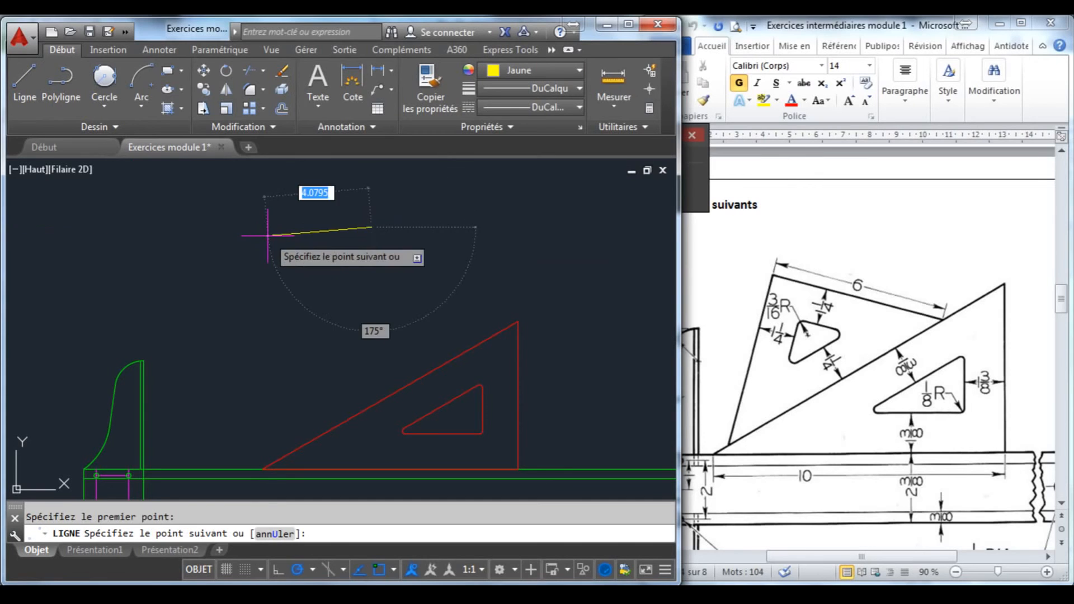
text(6)
key(Return)
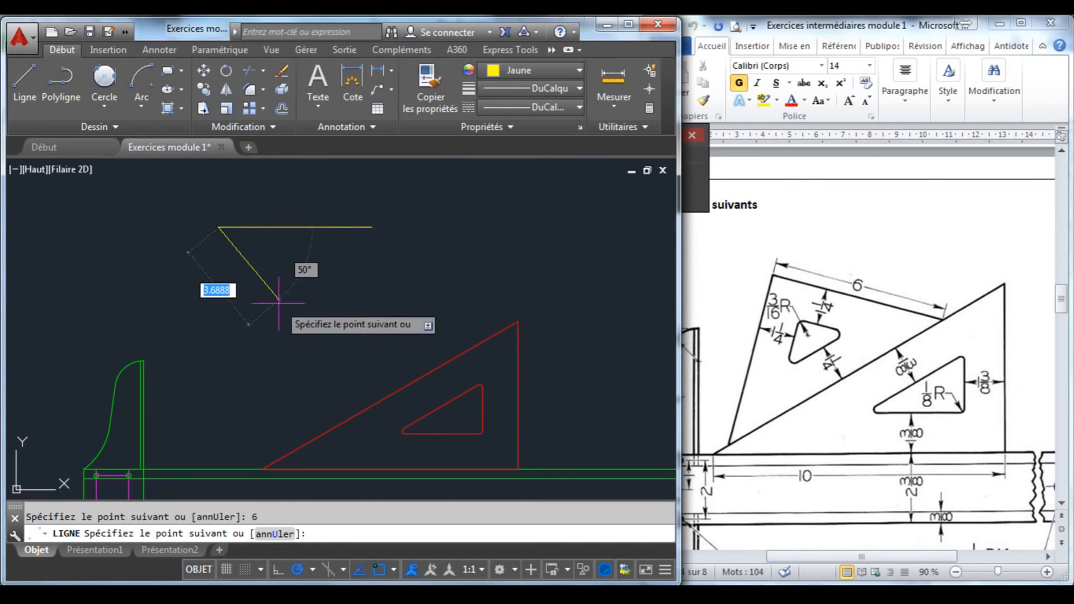
text(6)
key(Return)
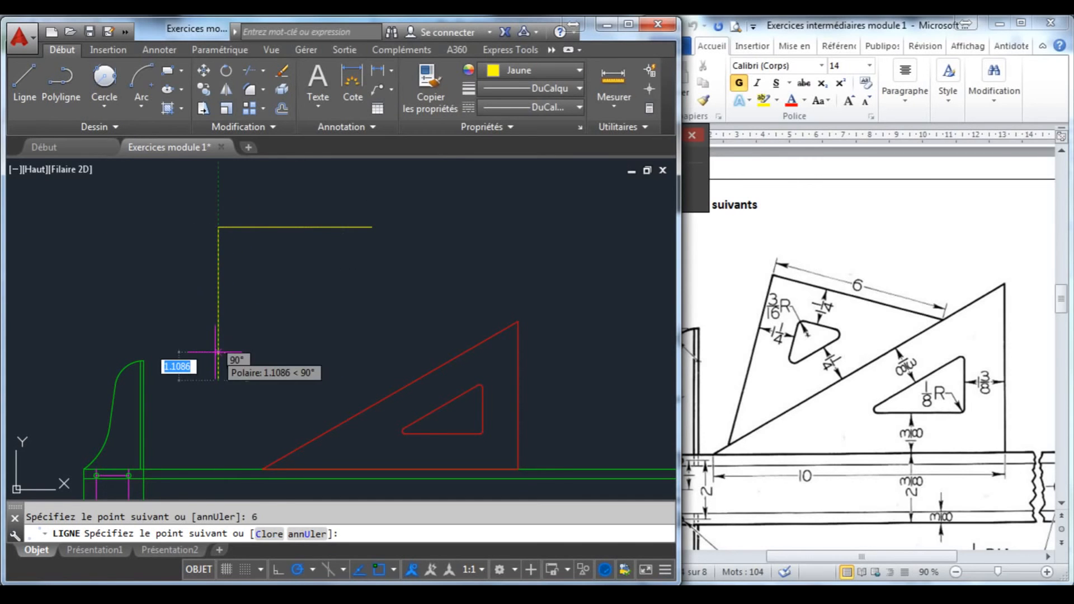
click(372, 228)
key(Escape)
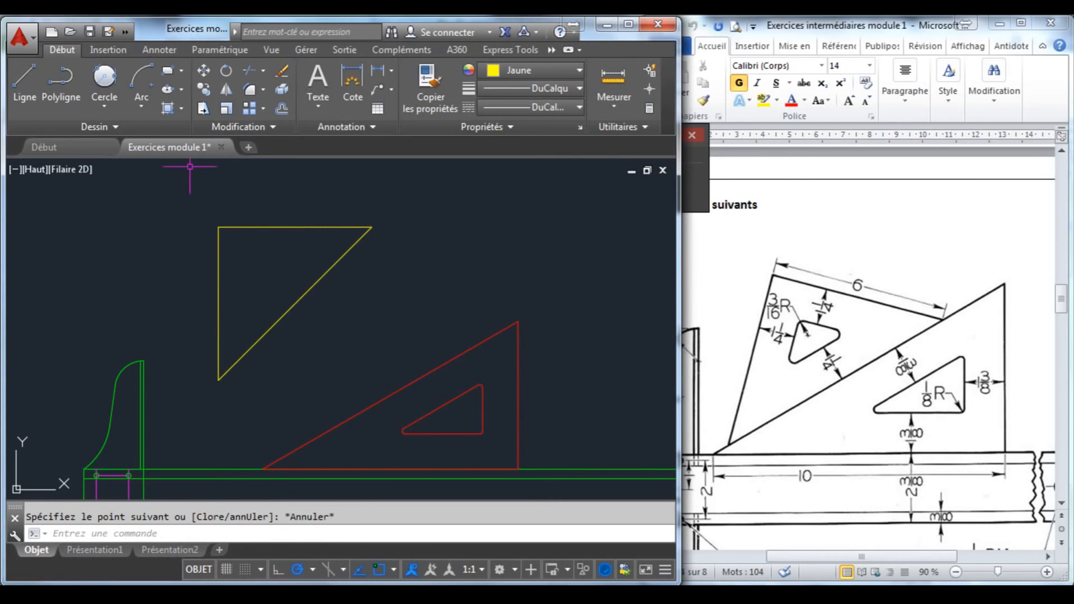
- Offset all three sides of the yellow triangle inward by 1.25
click(281, 109)
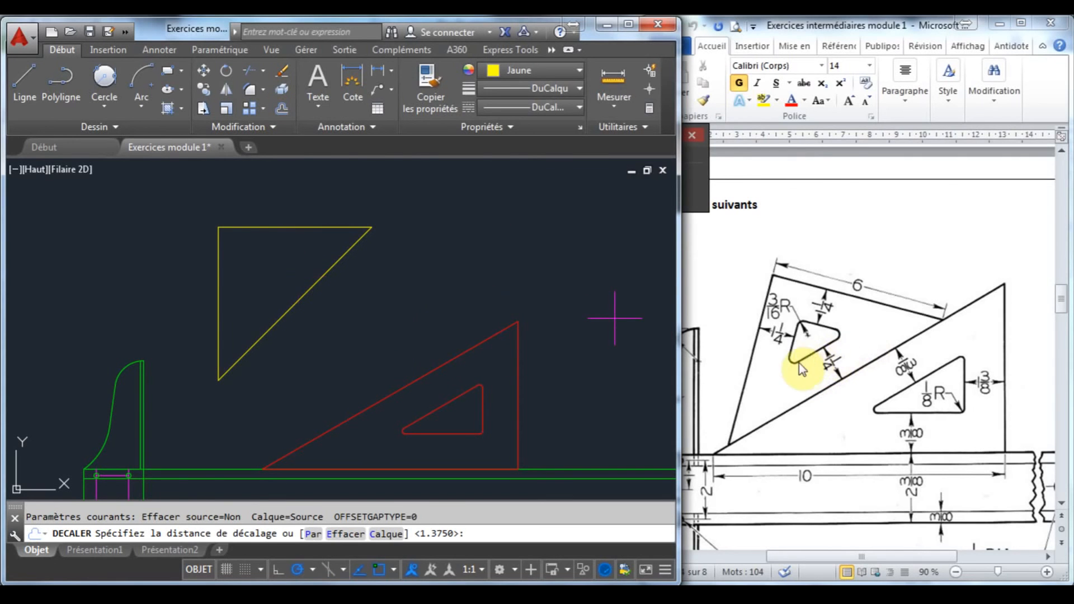
text(1.)
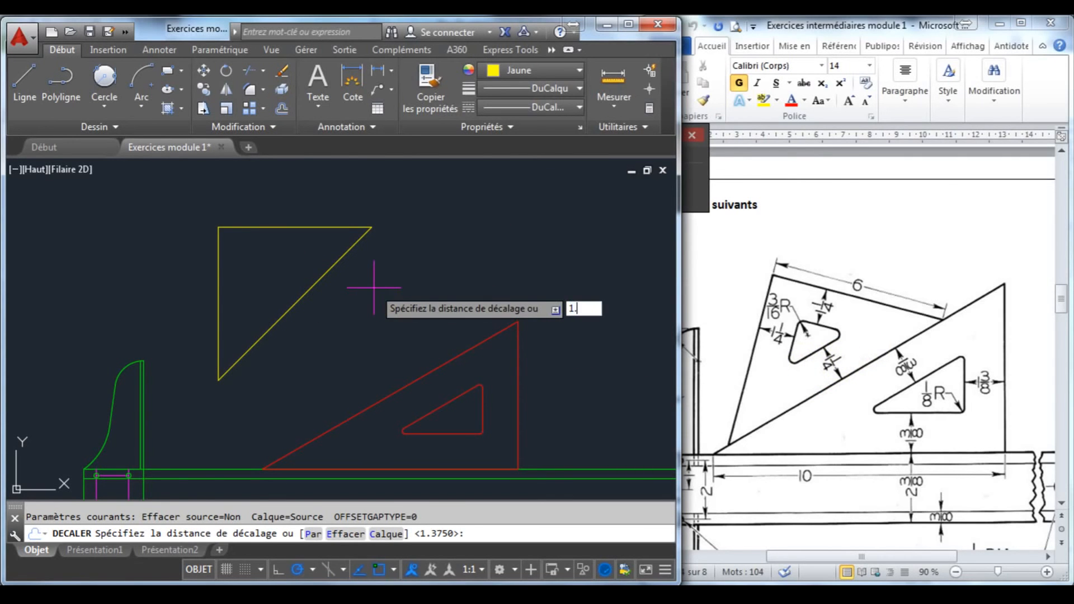
text(25)
key(Return)
click(334, 264)
click(291, 234)
click(290, 227)
click(251, 252)
click(218, 268)
click(242, 277)
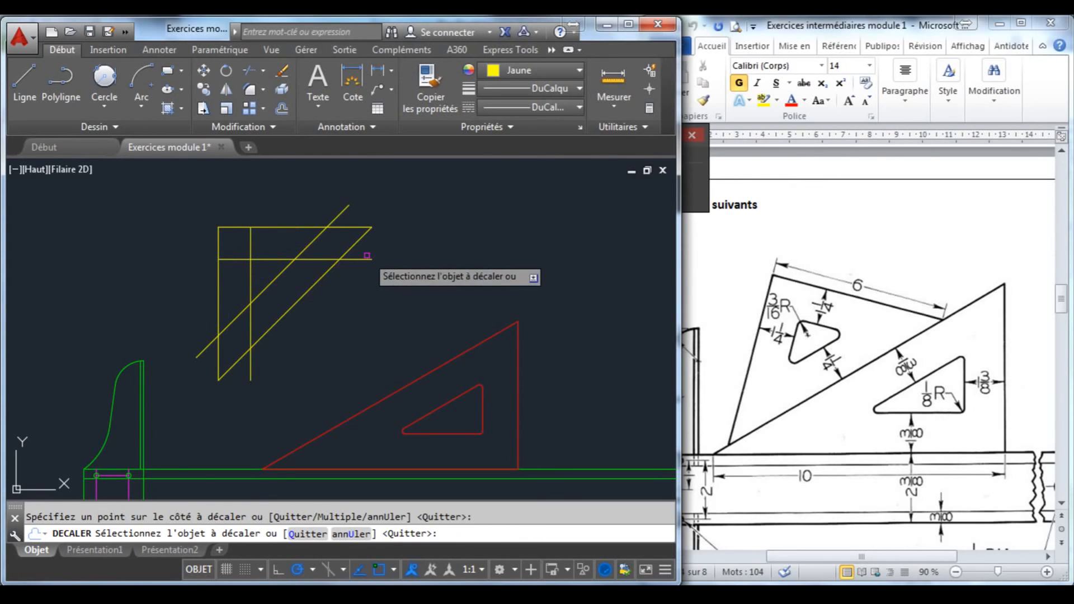
key(Escape)
- Trim the yellow offset lines at their mutual intersections to leave a closed inner triangular cutout
click(244, 73)
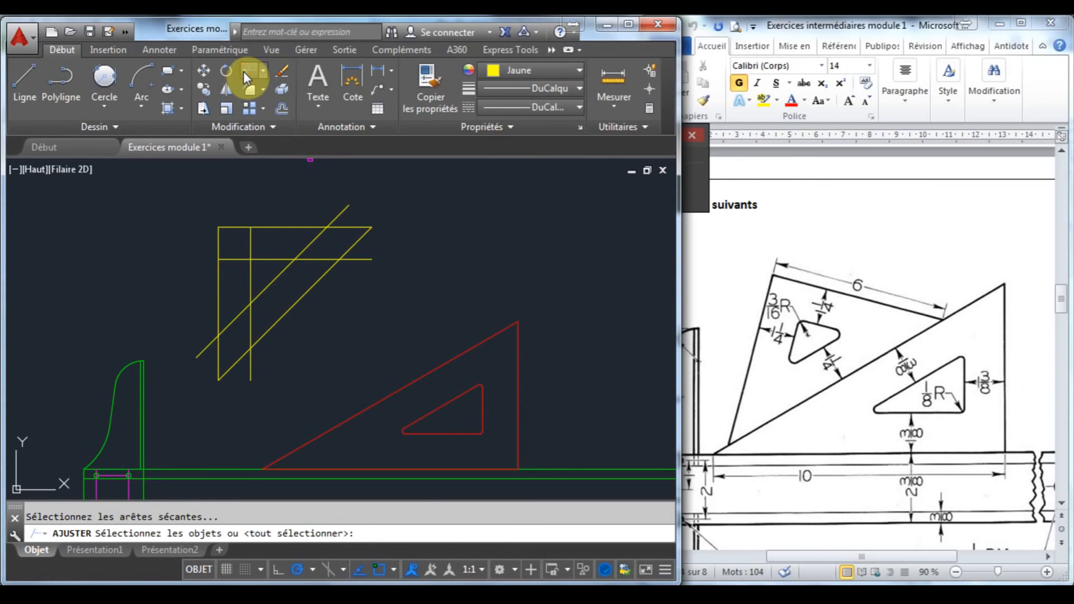
key(Return)
click(235, 259)
click(208, 346)
click(250, 366)
click(357, 260)
click(330, 259)
click(345, 210)
click(311, 243)
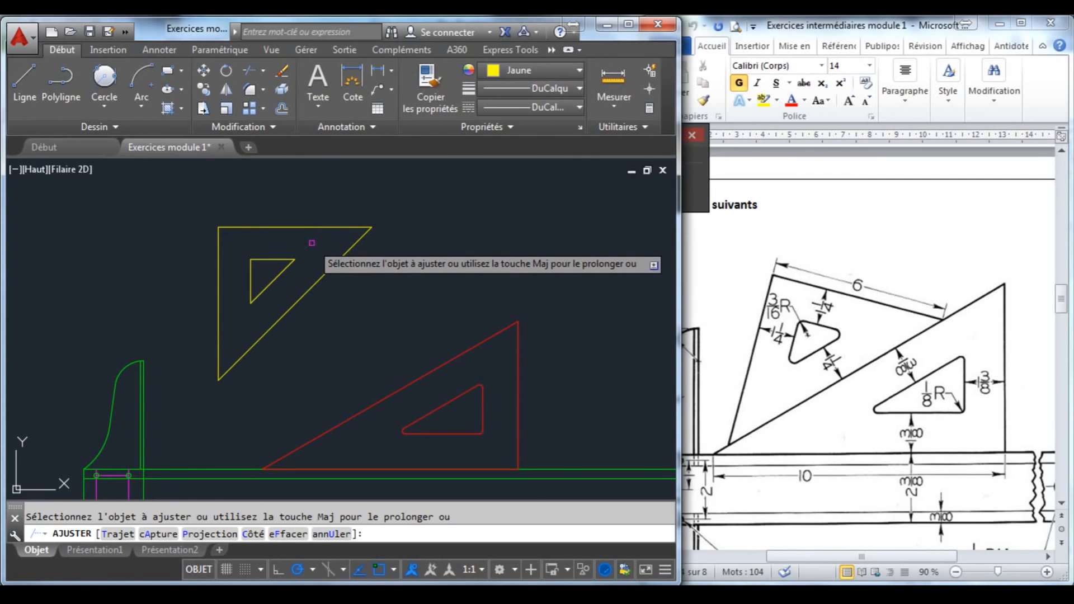
key(Escape)
- Fillet the right-angle corner of the yellow inner triangle with a radius of 3/16
click(256, 92)
click(263, 93)
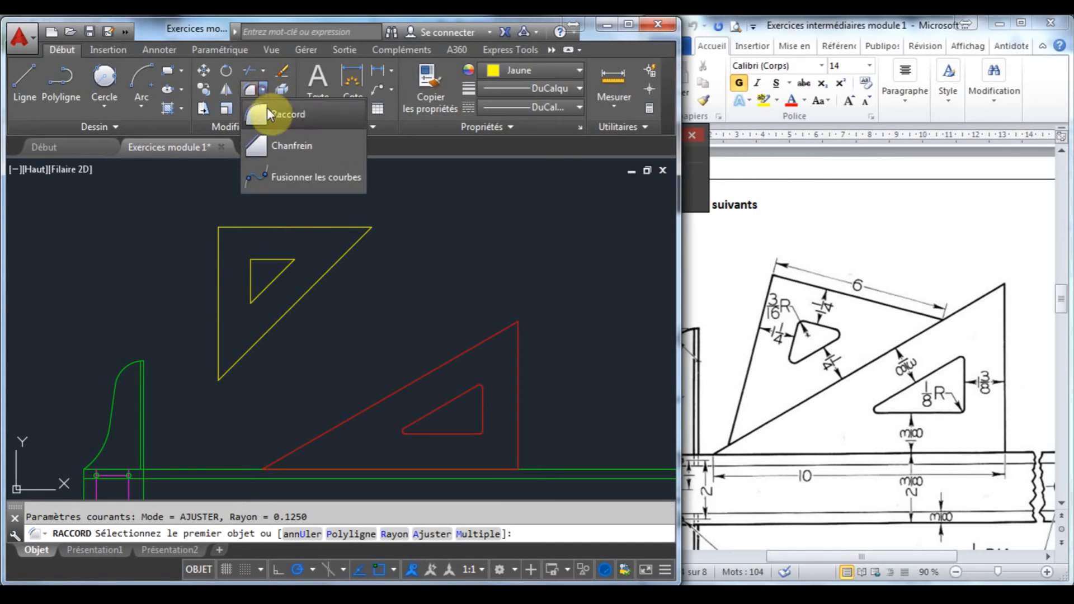
click(284, 118)
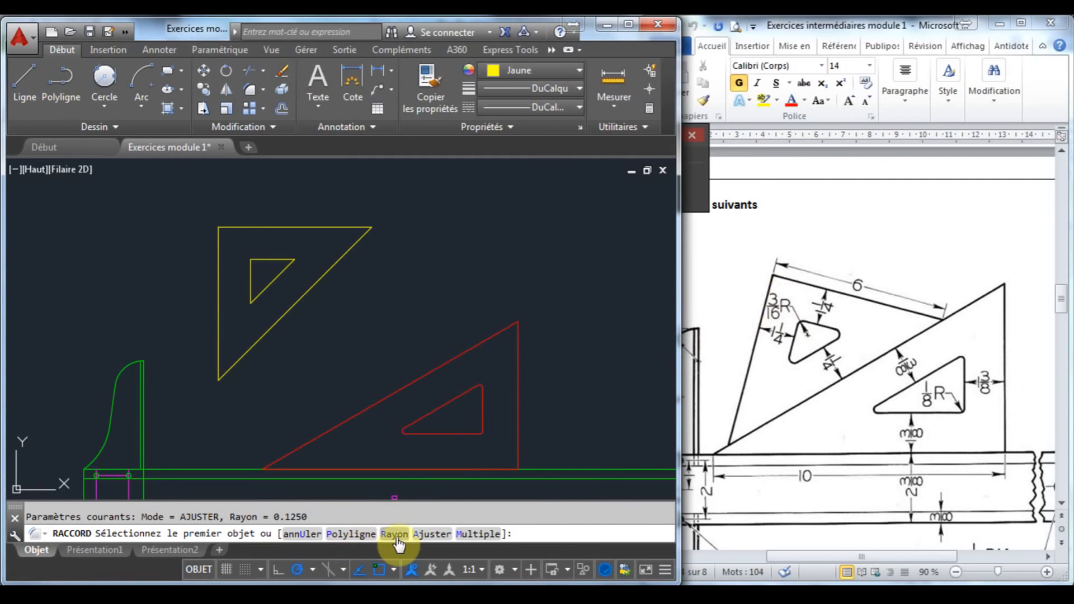
click(394, 534)
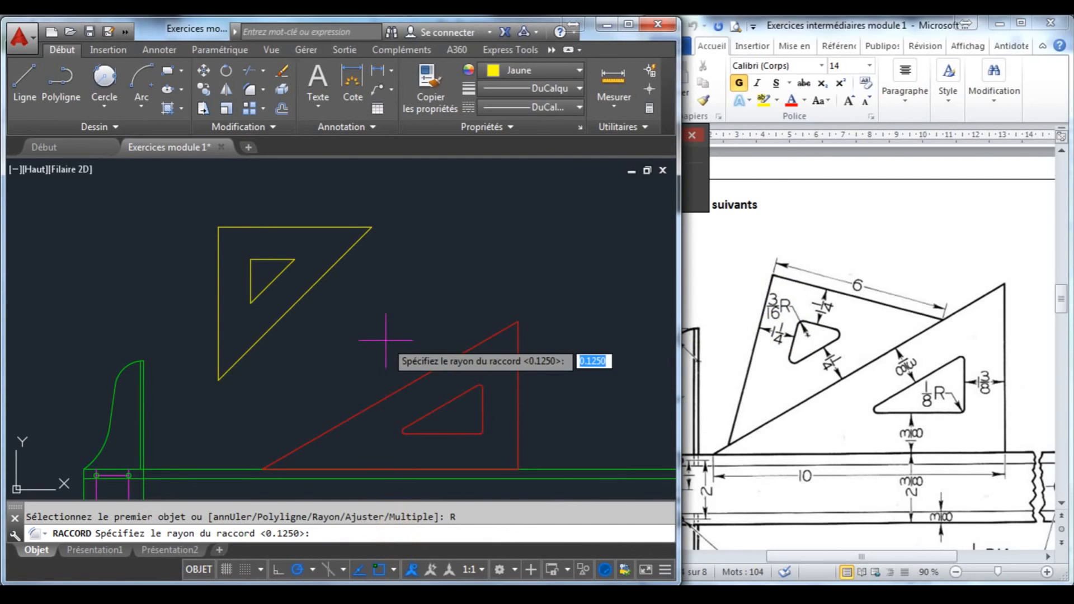
key(Return)
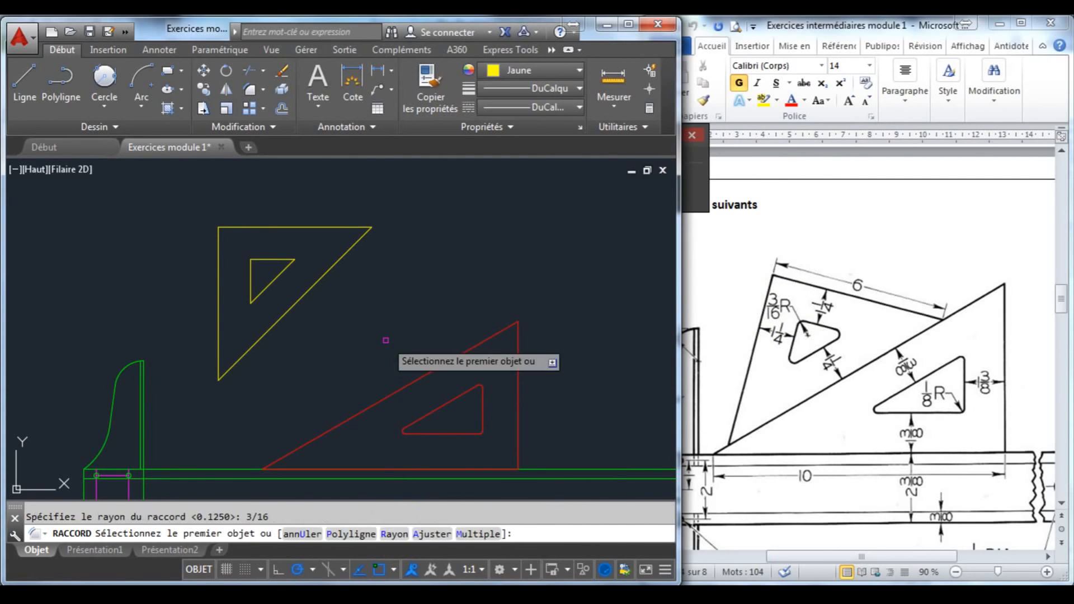
scroll(245, 275, up, 4)
click(279, 229)
click(263, 248)
- Fillet the two acute corners of the yellow inner triangle with the same 3/16 radius
right_click(319, 251)
click(358, 259)
click(350, 230)
right_click(278, 287)
click(296, 297)
click(275, 330)
click(264, 323)
scroll(377, 352, down, 5)
key(Escape)
scroll(378, 333, down, 4)
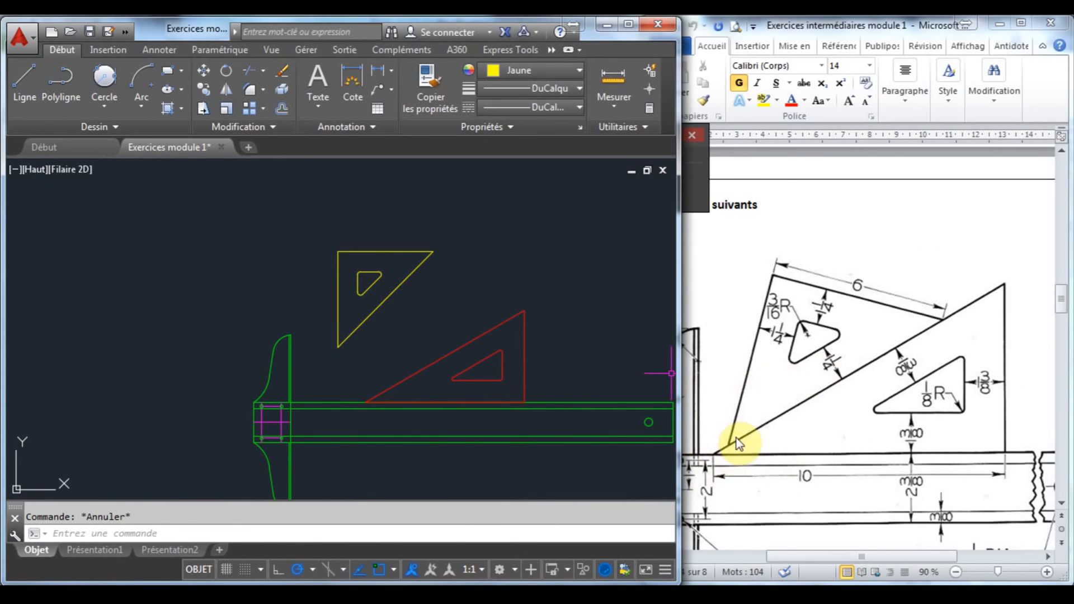
- Move the whole yellow set square by its lower vertex onto a Nearest snap point near the lower end of the red hypotenuse
click(328, 215)
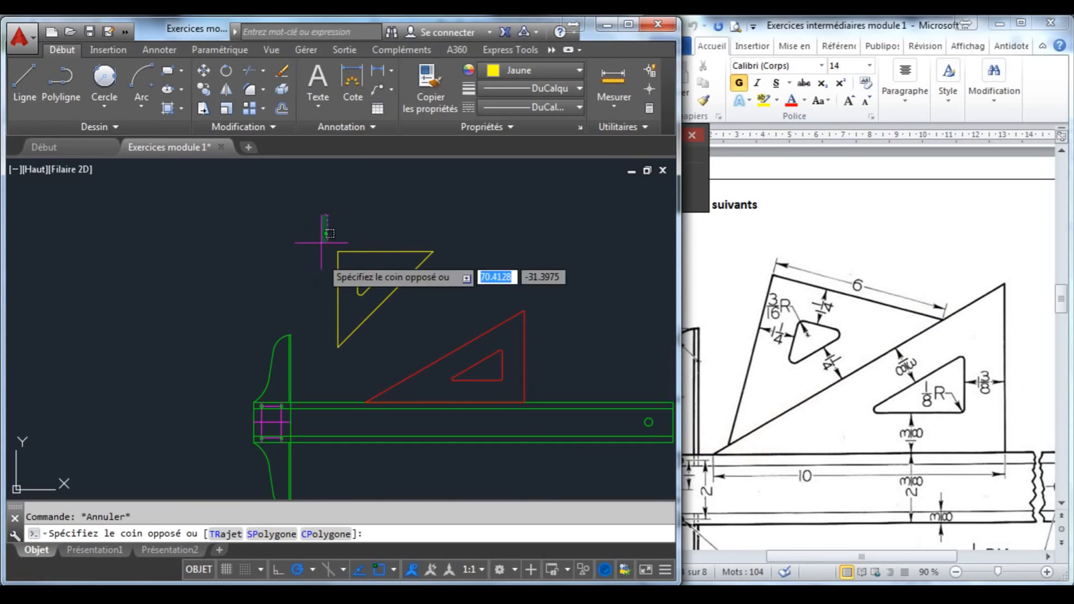
click(440, 352)
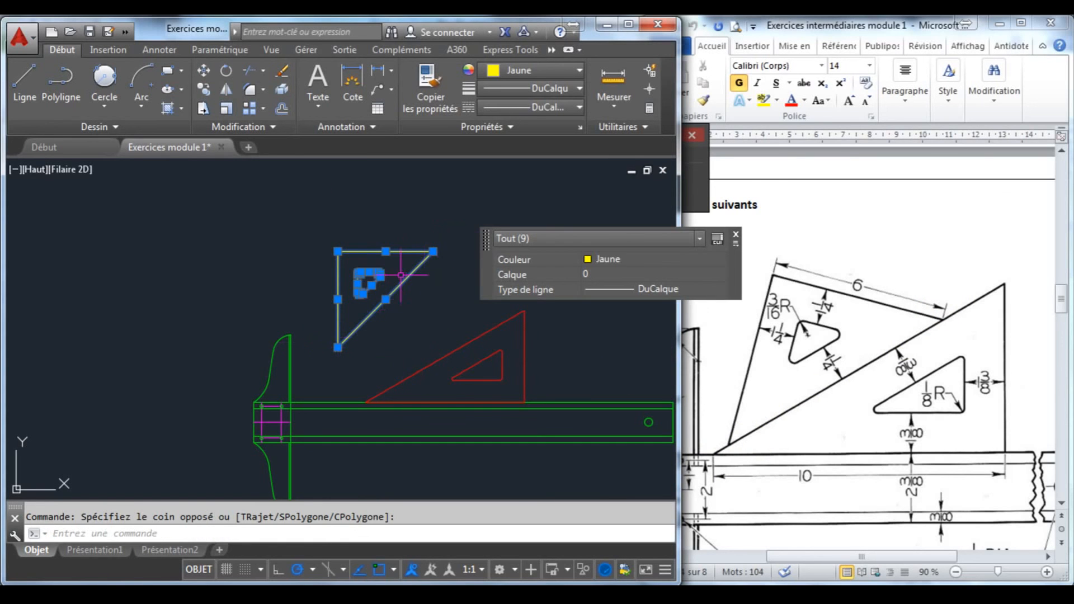
click(208, 73)
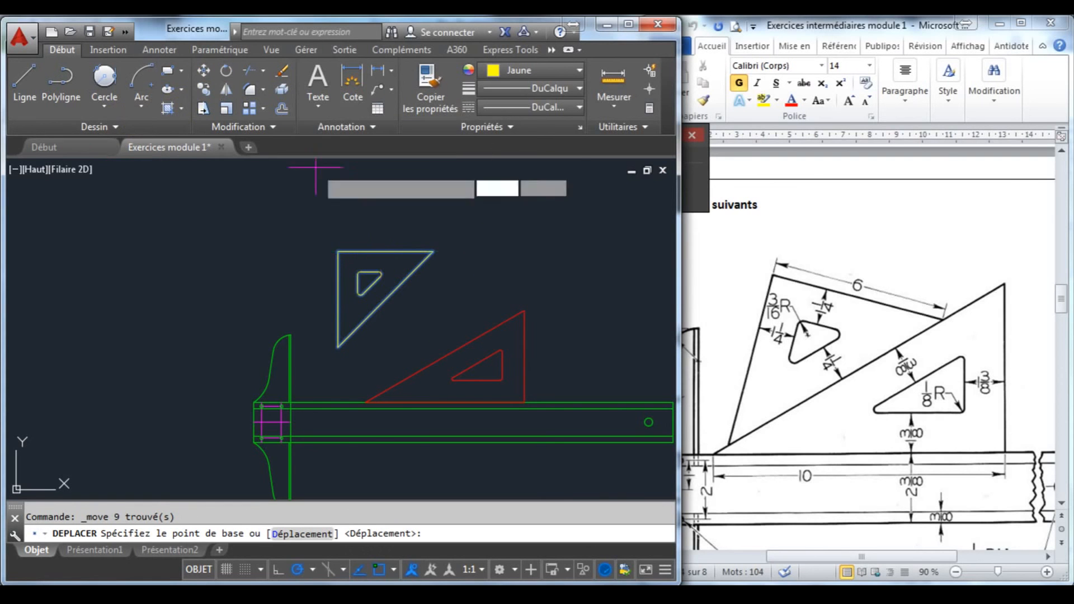
click(338, 348)
scroll(411, 336, up, 4)
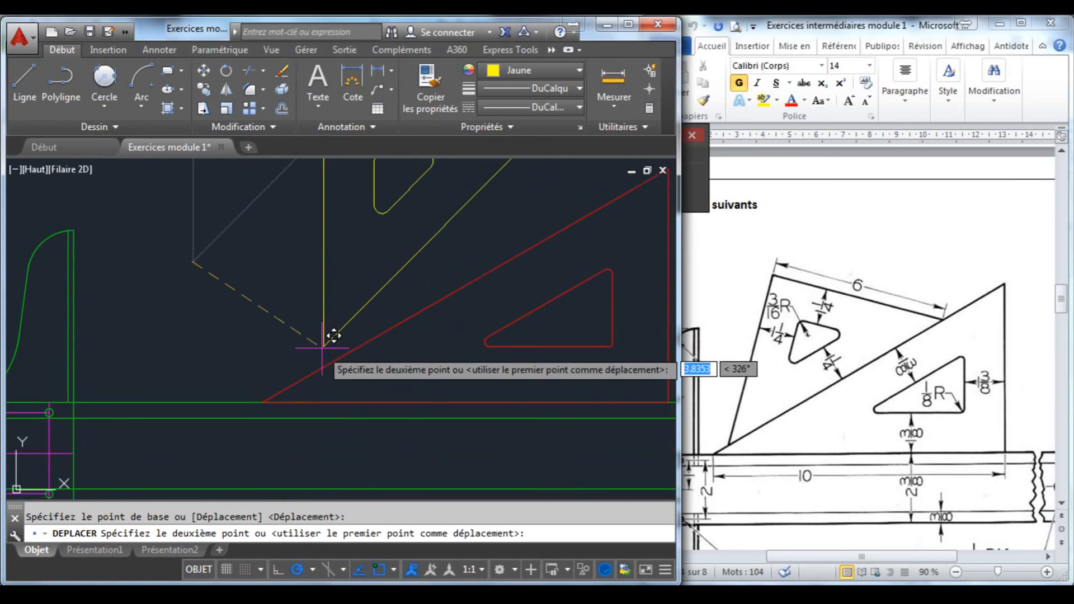
scroll(335, 341, down, 3)
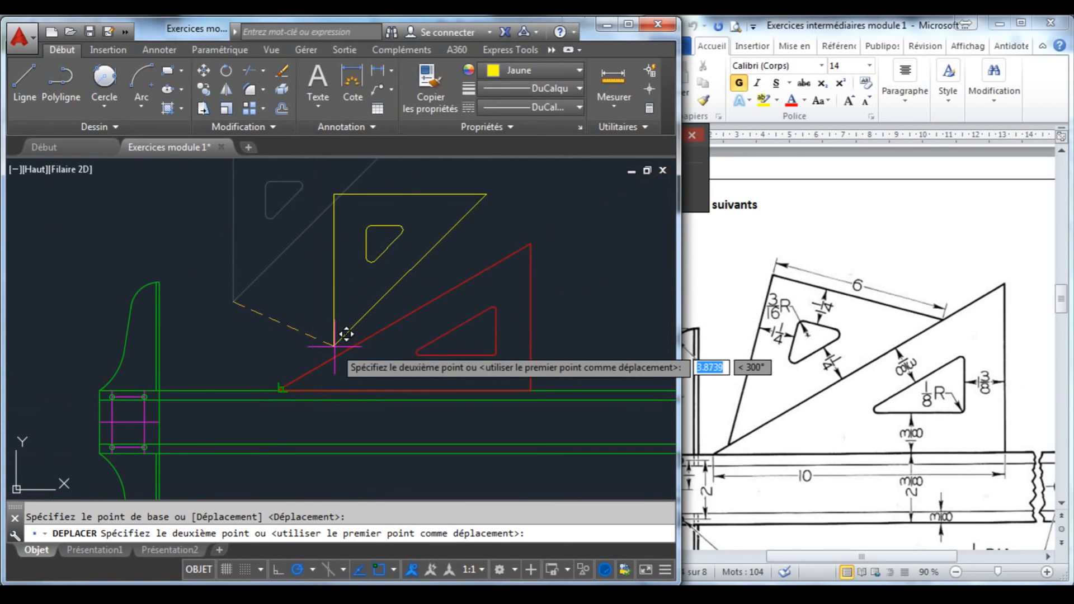
scroll(324, 355, up, 3)
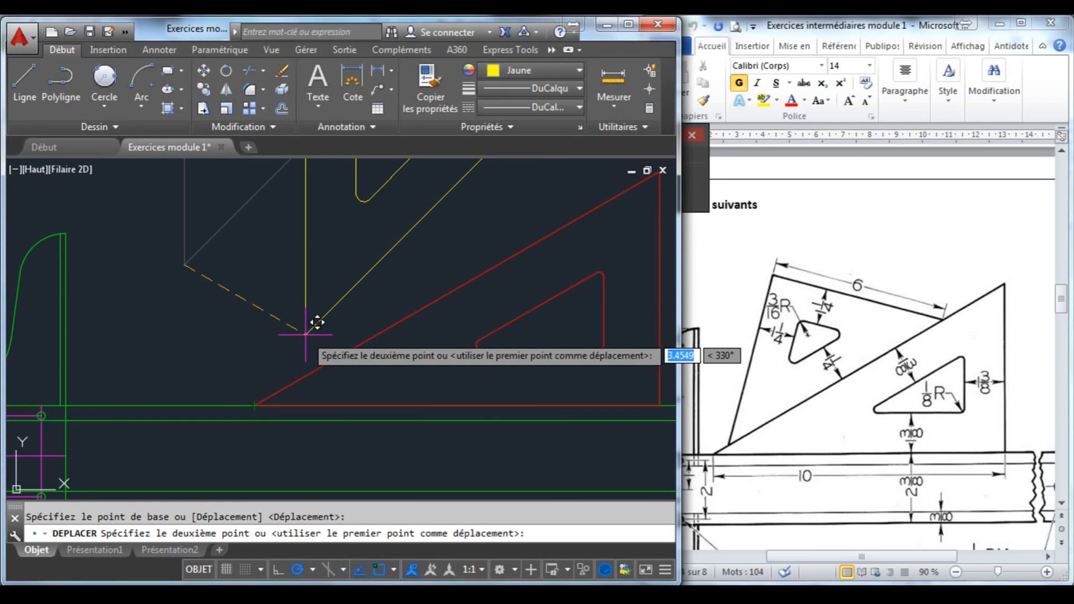
key(F8)
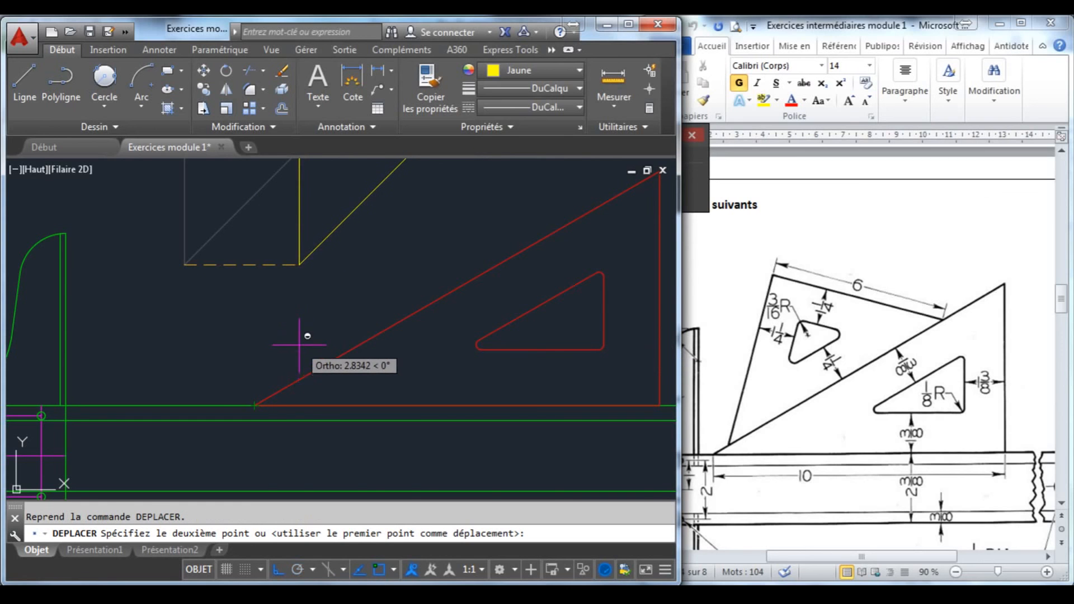
shift+right_click(301, 343)
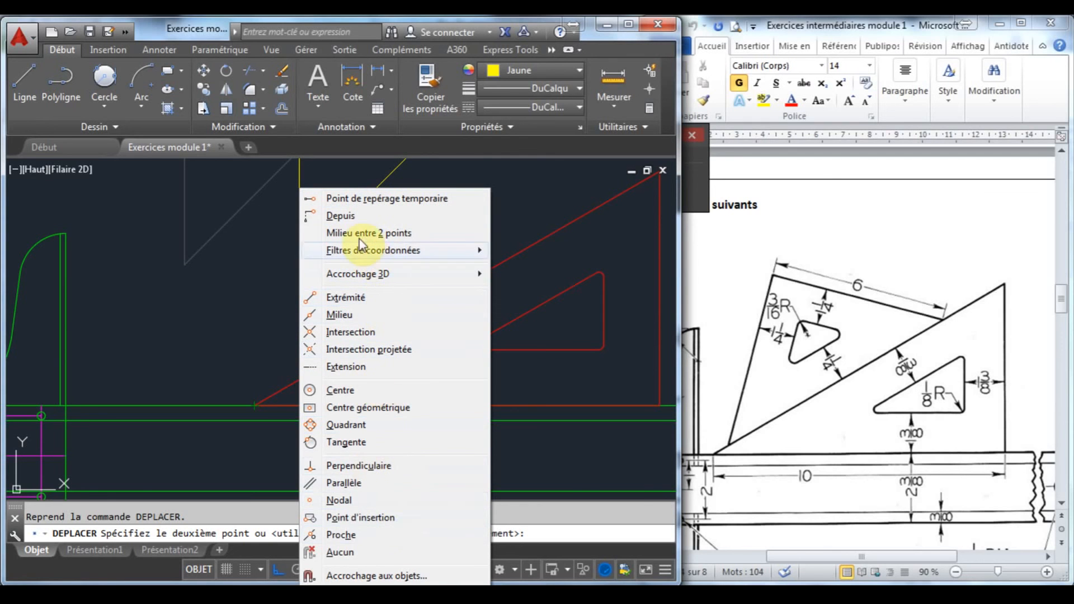
click(347, 536)
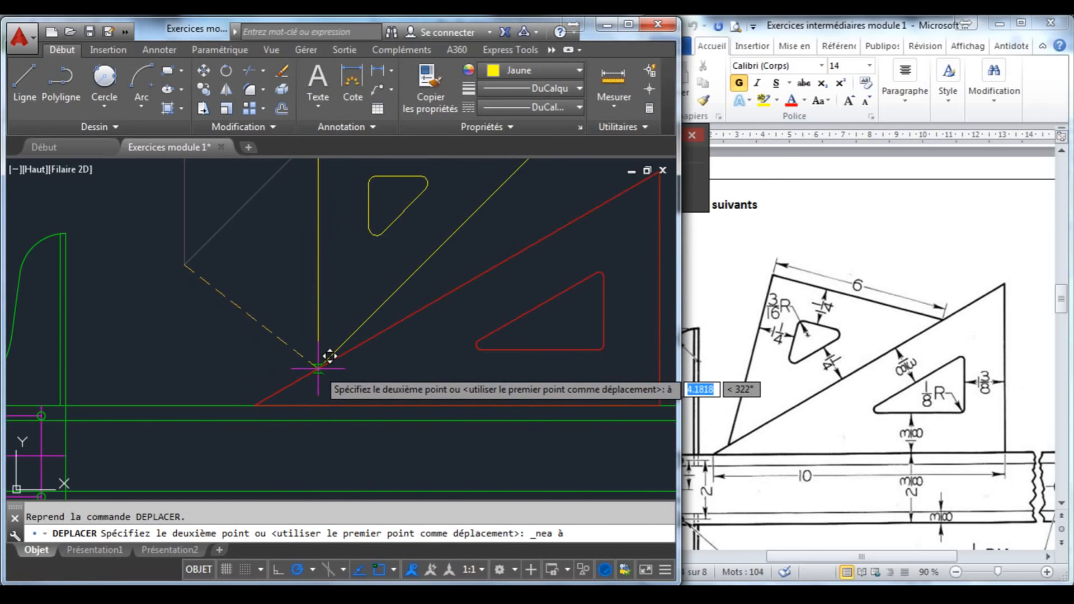
click(315, 361)
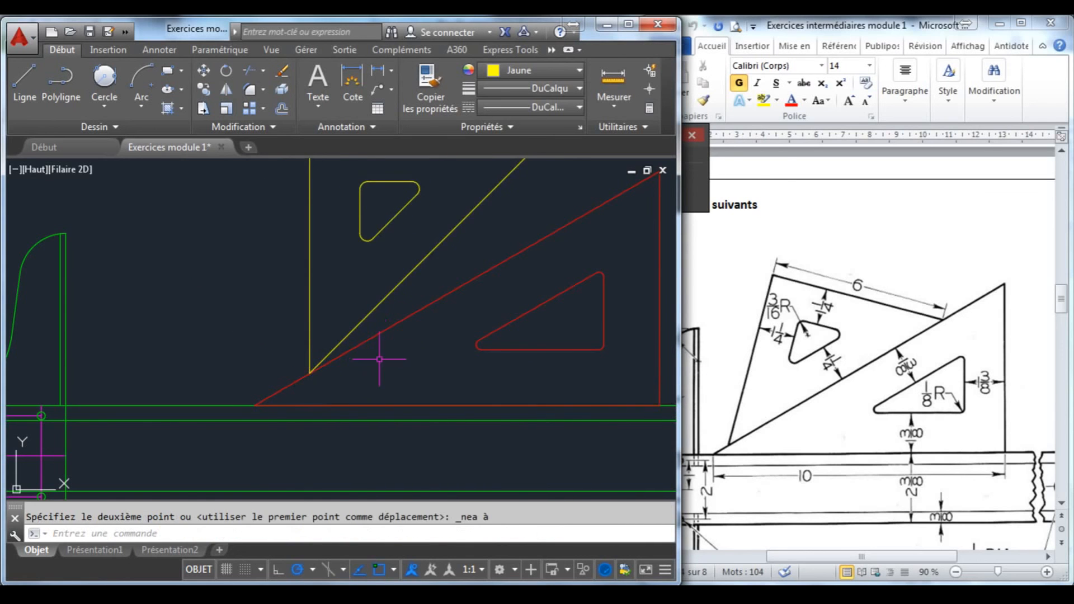
scroll(371, 360, down, 4)
scroll(321, 361, up, 2)
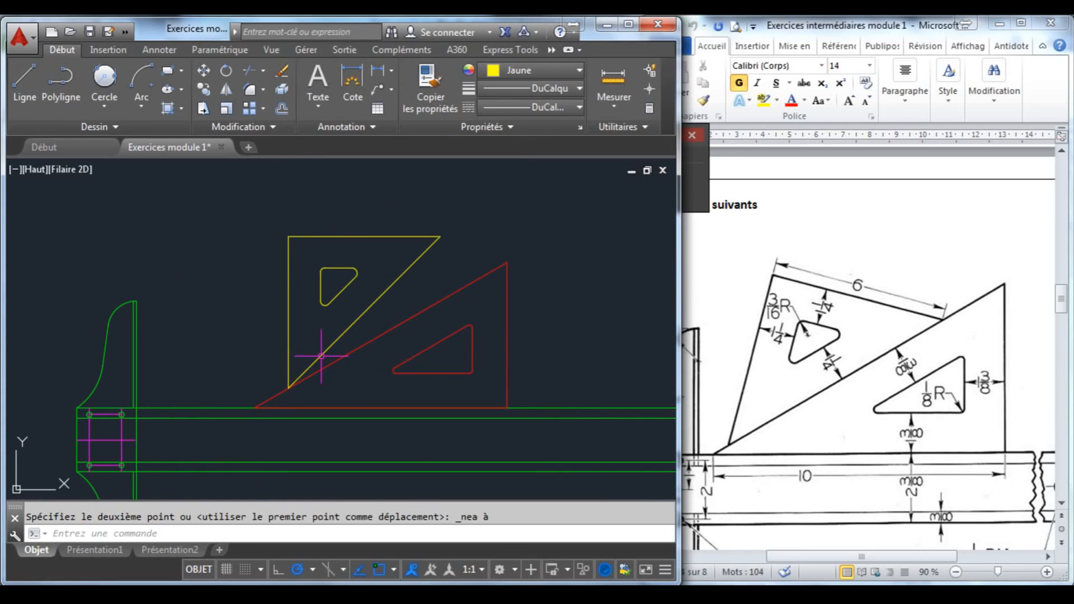
click(405, 312)
click(247, 213)
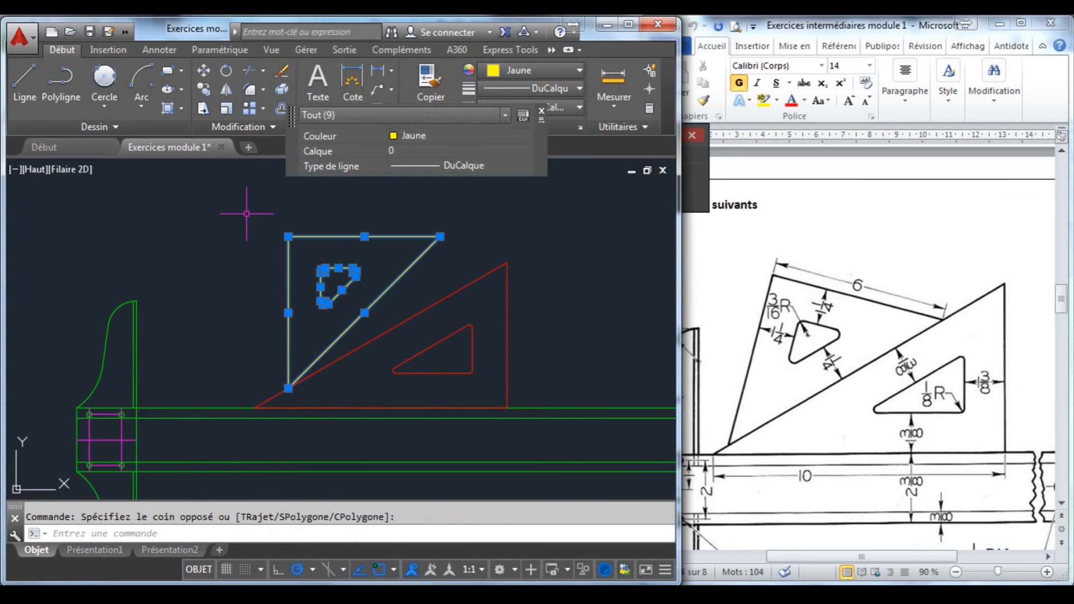
click(220, 69)
click(288, 387)
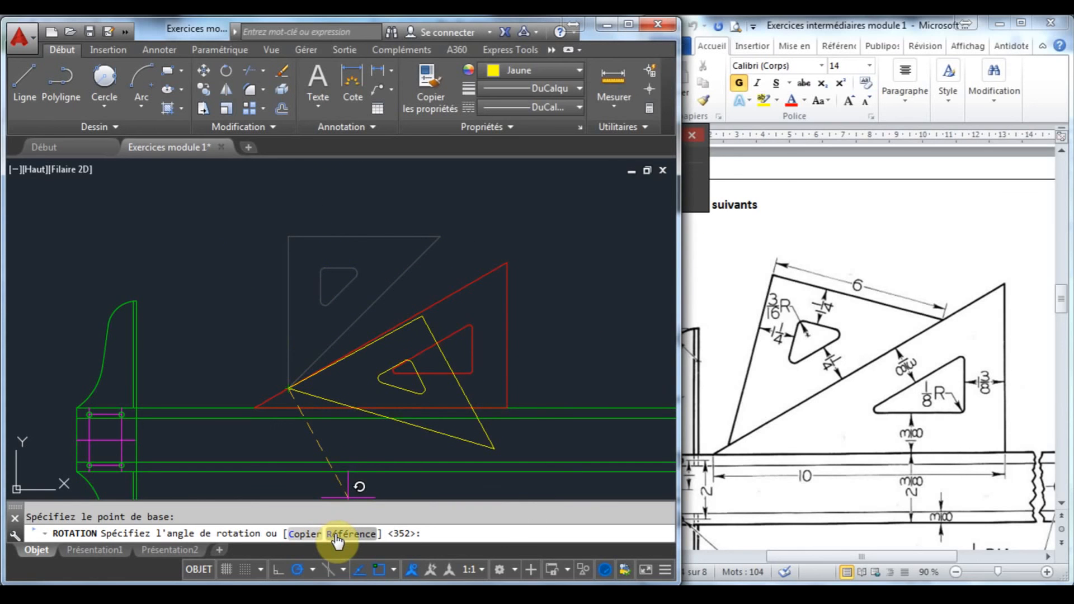
key(Escape)
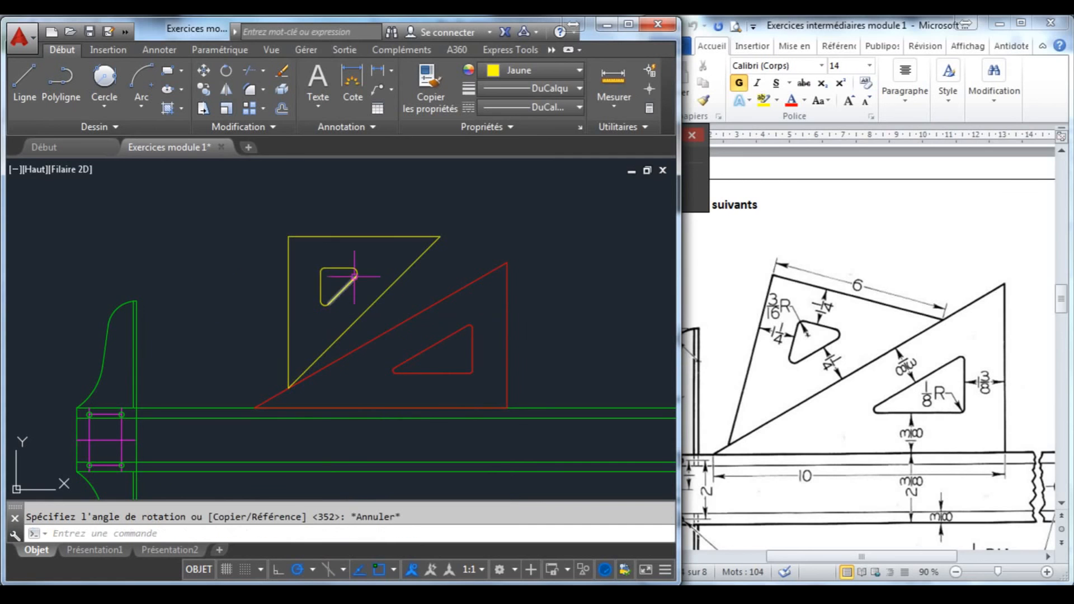
- Rotate the whole yellow set square about its lower vertex by Reference, taking its hypotenuse as reference and the red triangle's apex as new direction
click(387, 320)
click(237, 199)
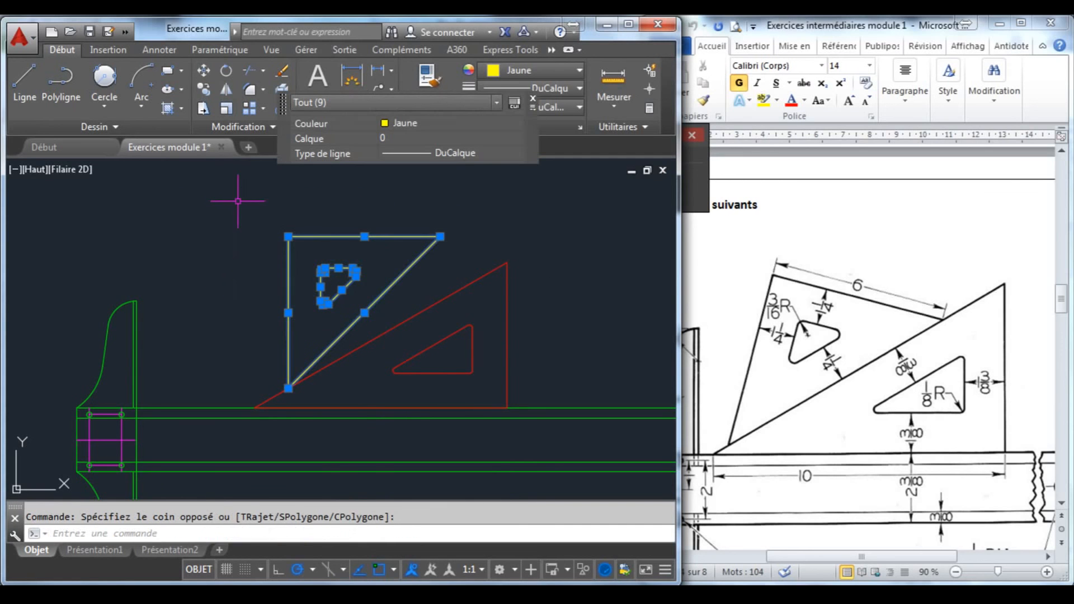
click(225, 72)
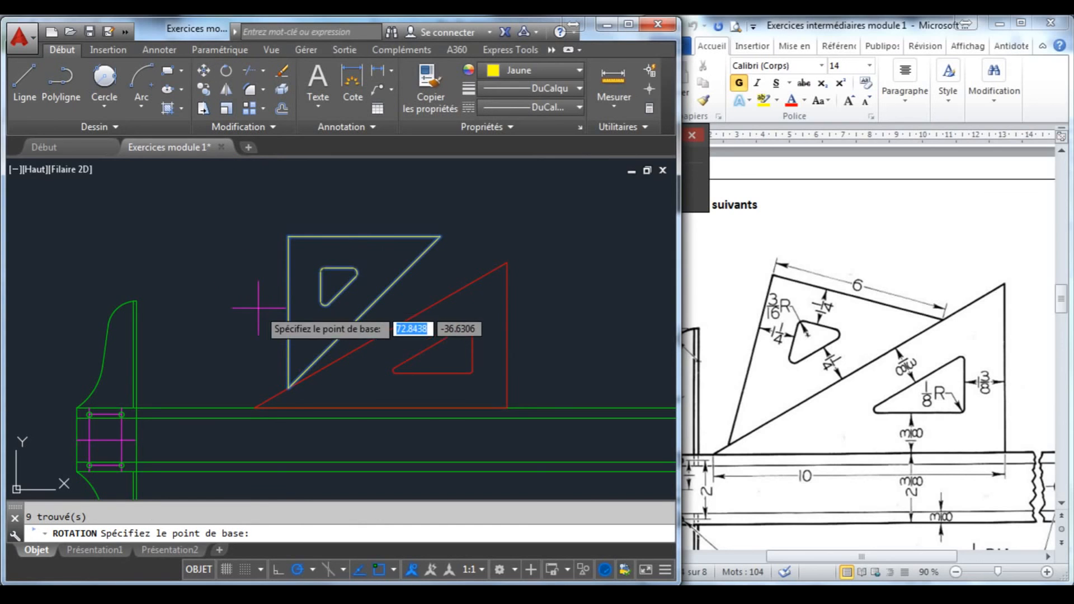
click(288, 387)
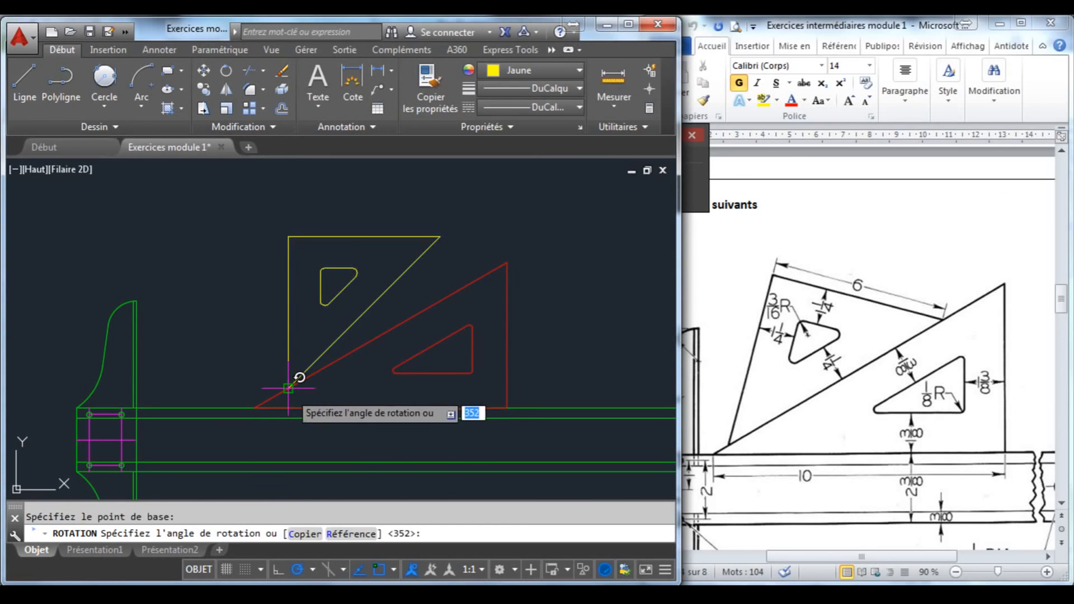
click(342, 535)
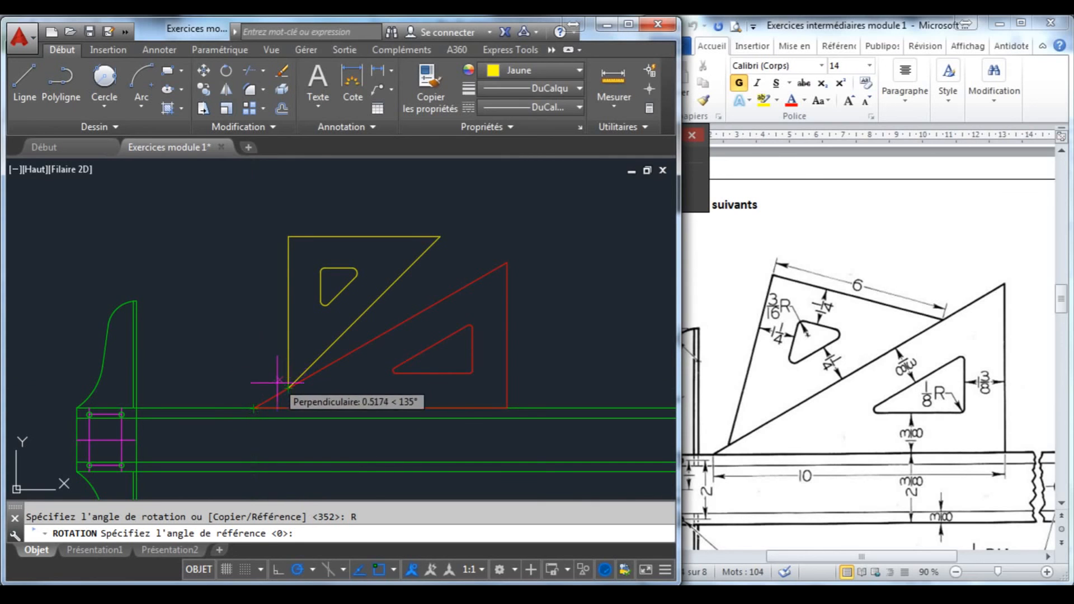
scroll(309, 335, up, 2)
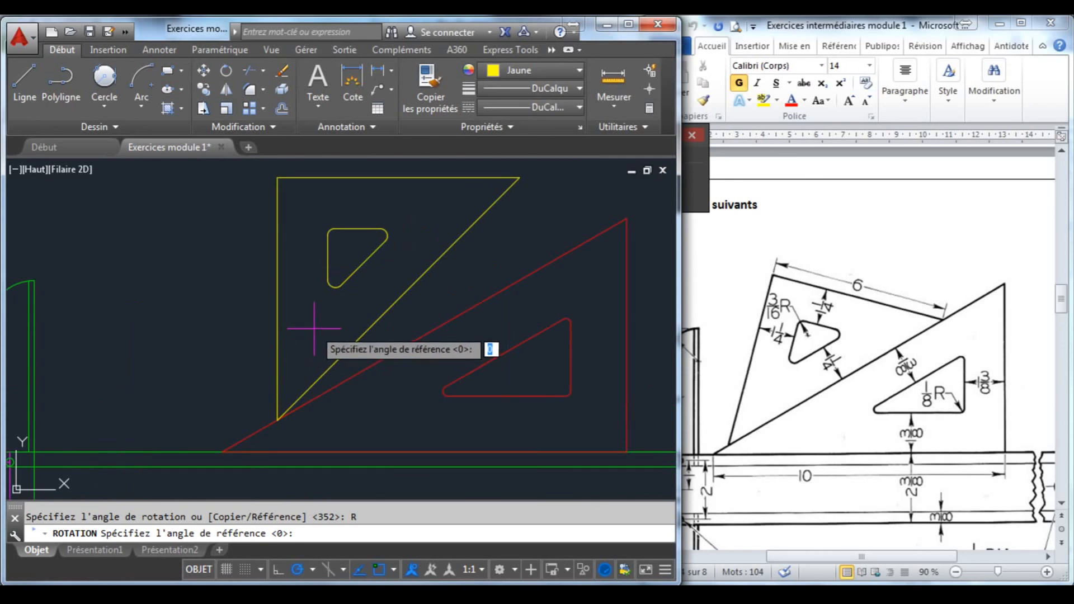
click(277, 421)
middle_drag(366, 272, 338, 307)
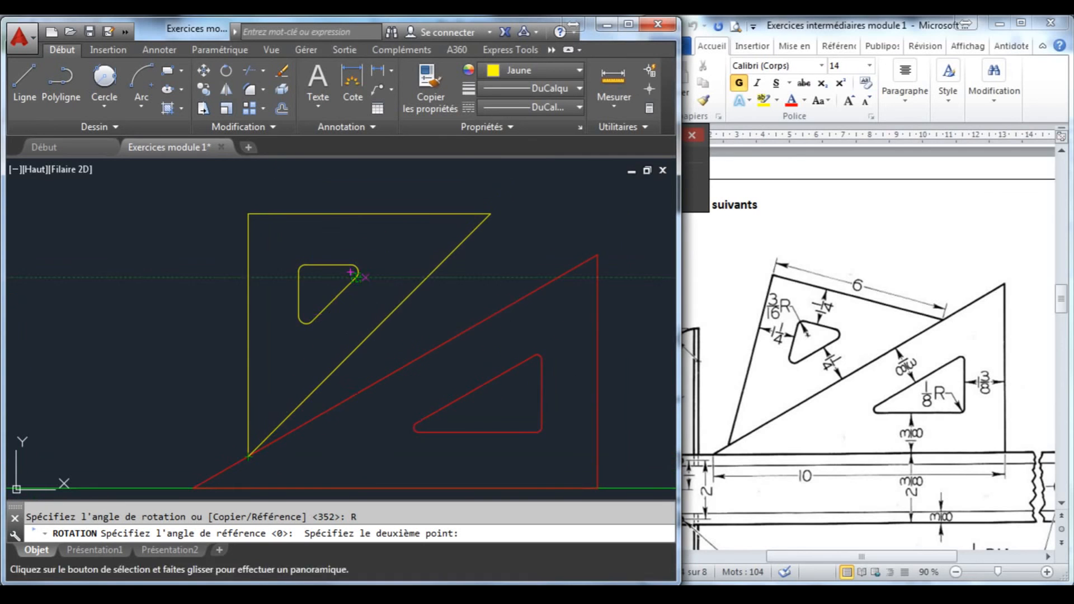
click(491, 214)
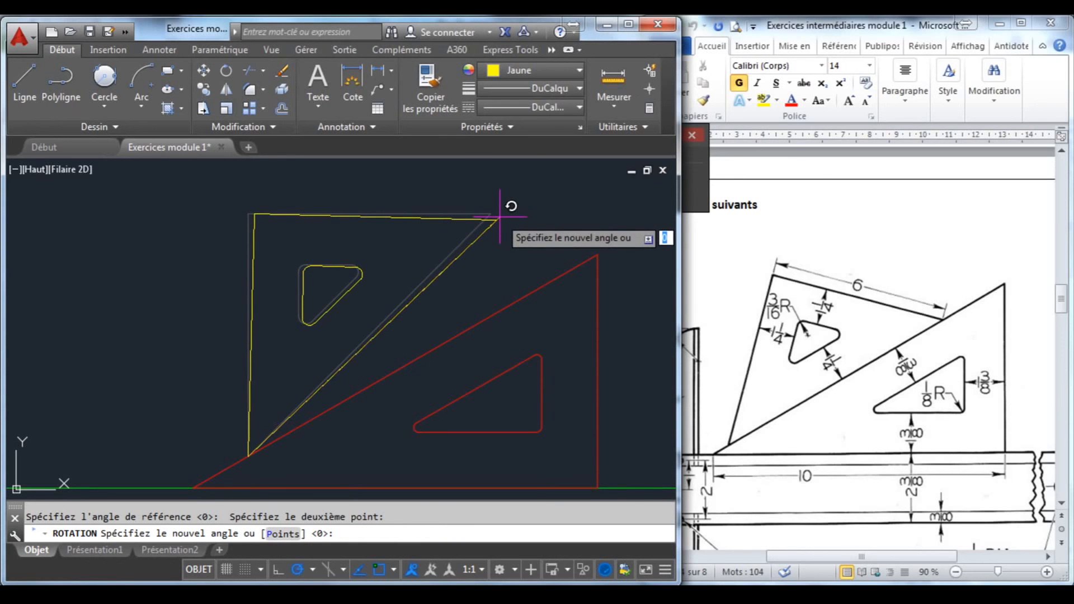
click(597, 255)
- Erase the two vertical magenta construction lines and the central horizontal one in the T-square's head
scroll(525, 310, down, 2)
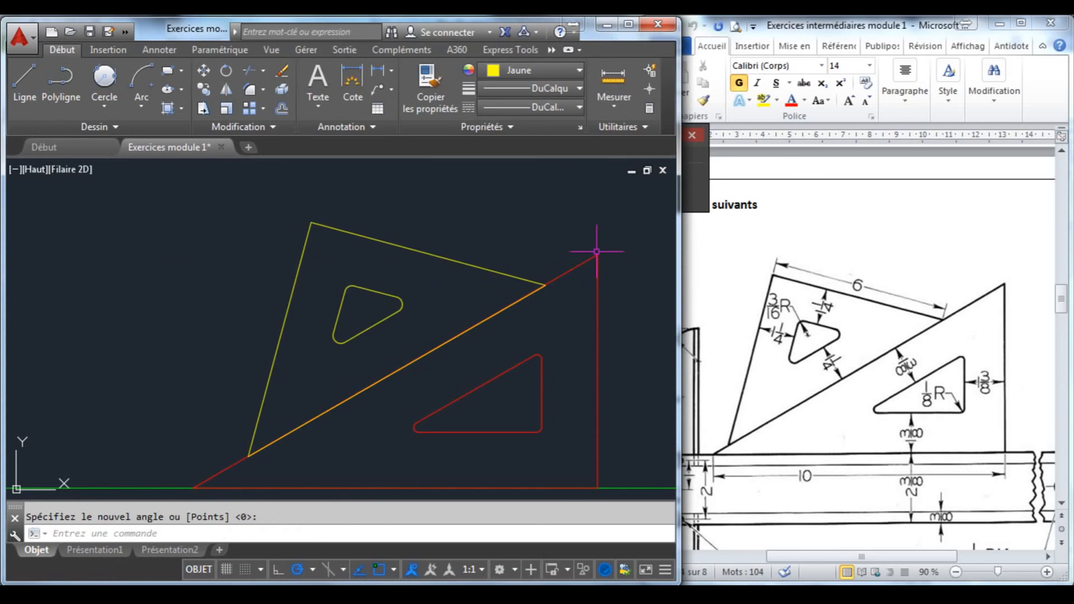
middle_drag(548, 330, 483, 288)
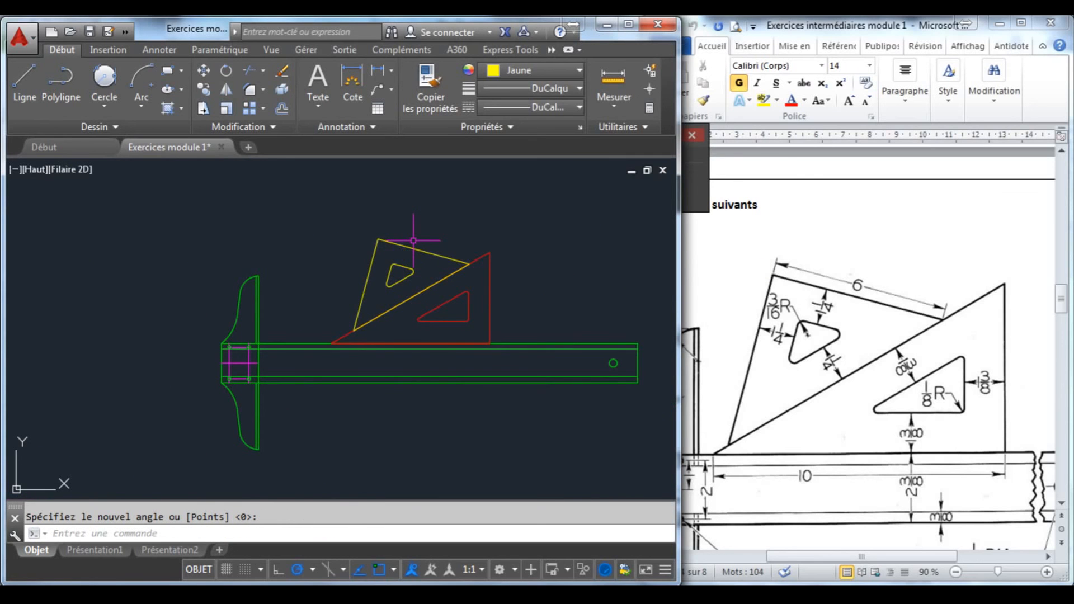
scroll(250, 361, up, 5)
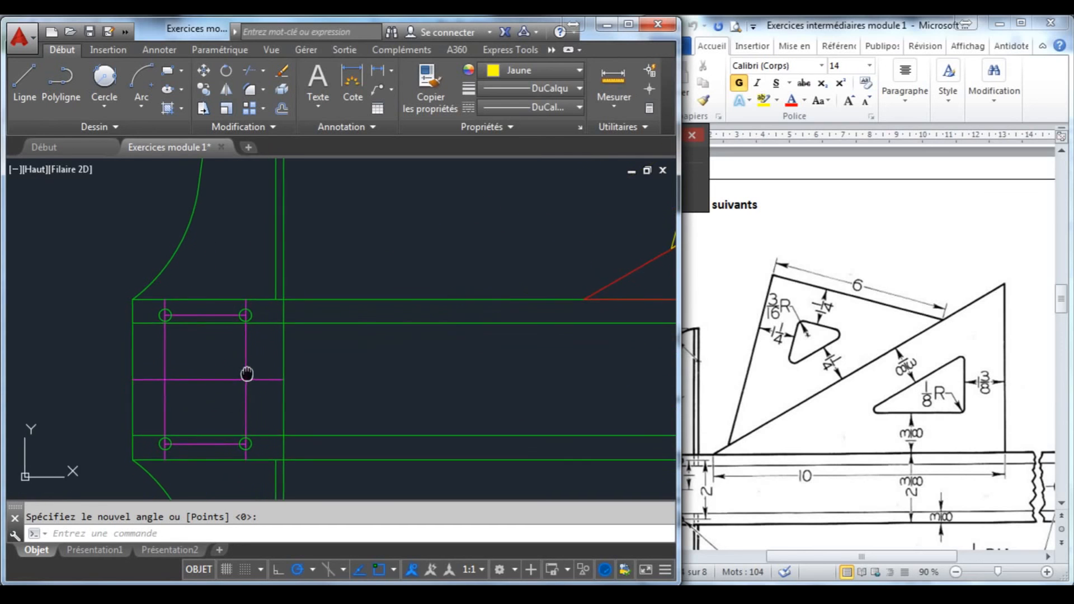
key(Escape)
click(265, 397)
click(154, 357)
key(Delete)
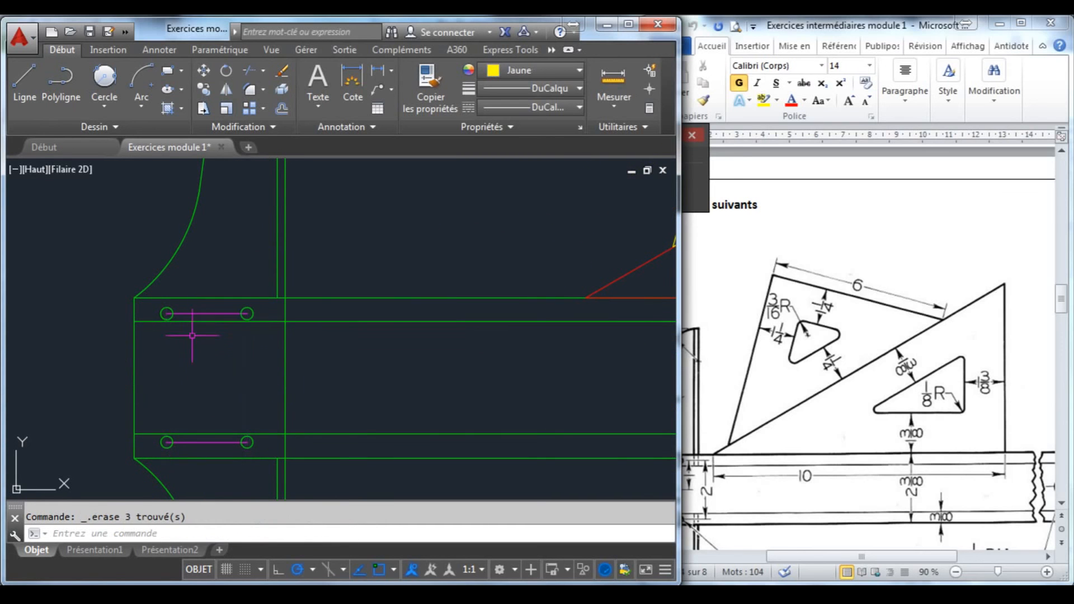
- Erase the two remaining short magenta lines joining the small circles in the T-square's head
click(201, 443)
key(Delete)
scroll(209, 367, down, 3)
scroll(320, 348, down, 2)
middle_drag(320, 348, 227, 333)
scroll(227, 334, up, 2)
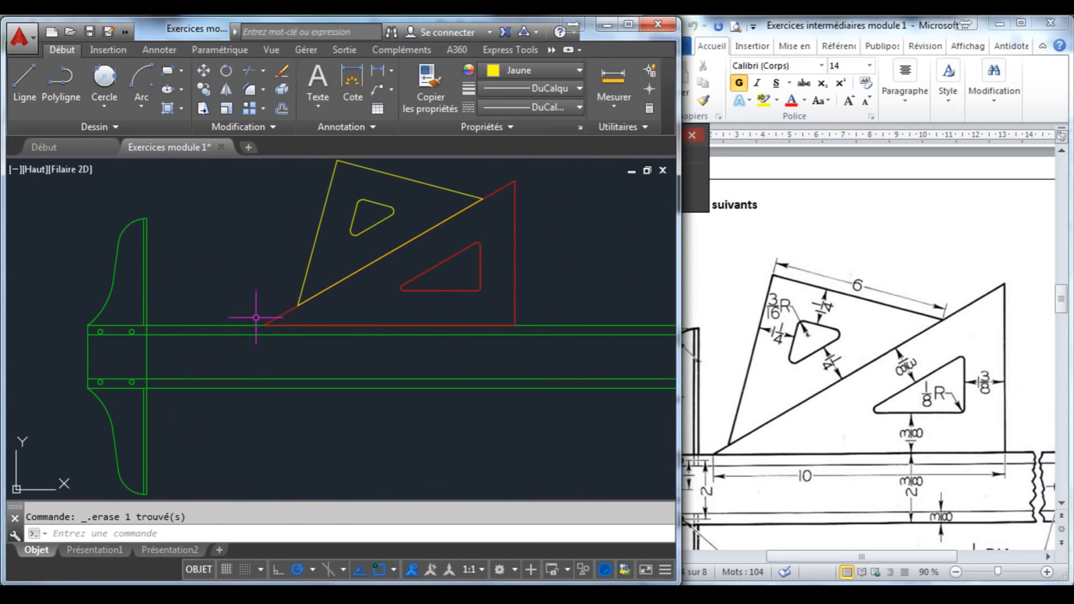
scroll(232, 268, down, 2)
scroll(226, 274, up, 2)
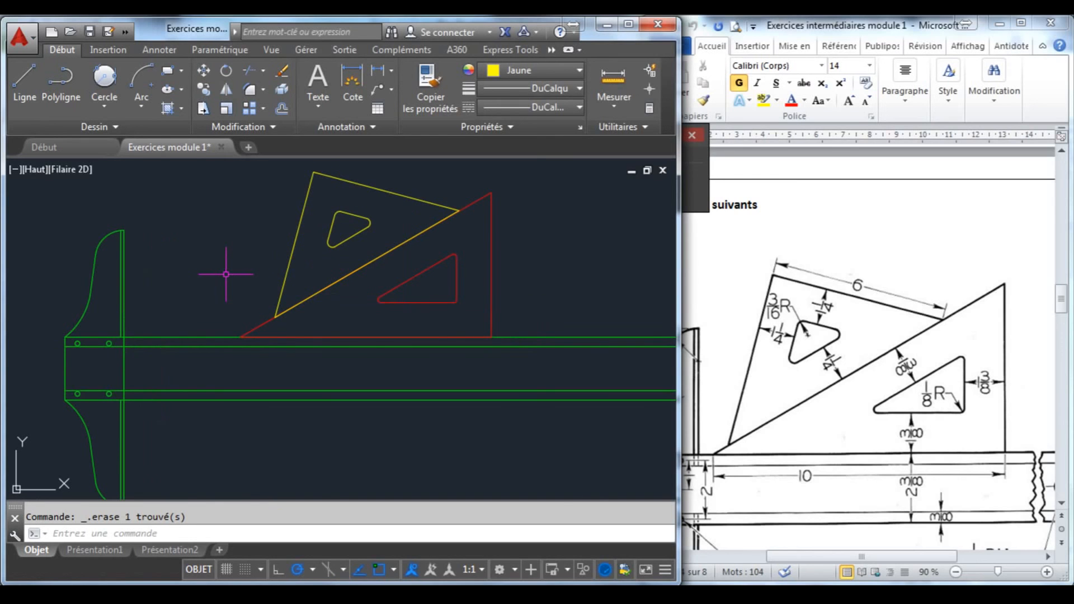